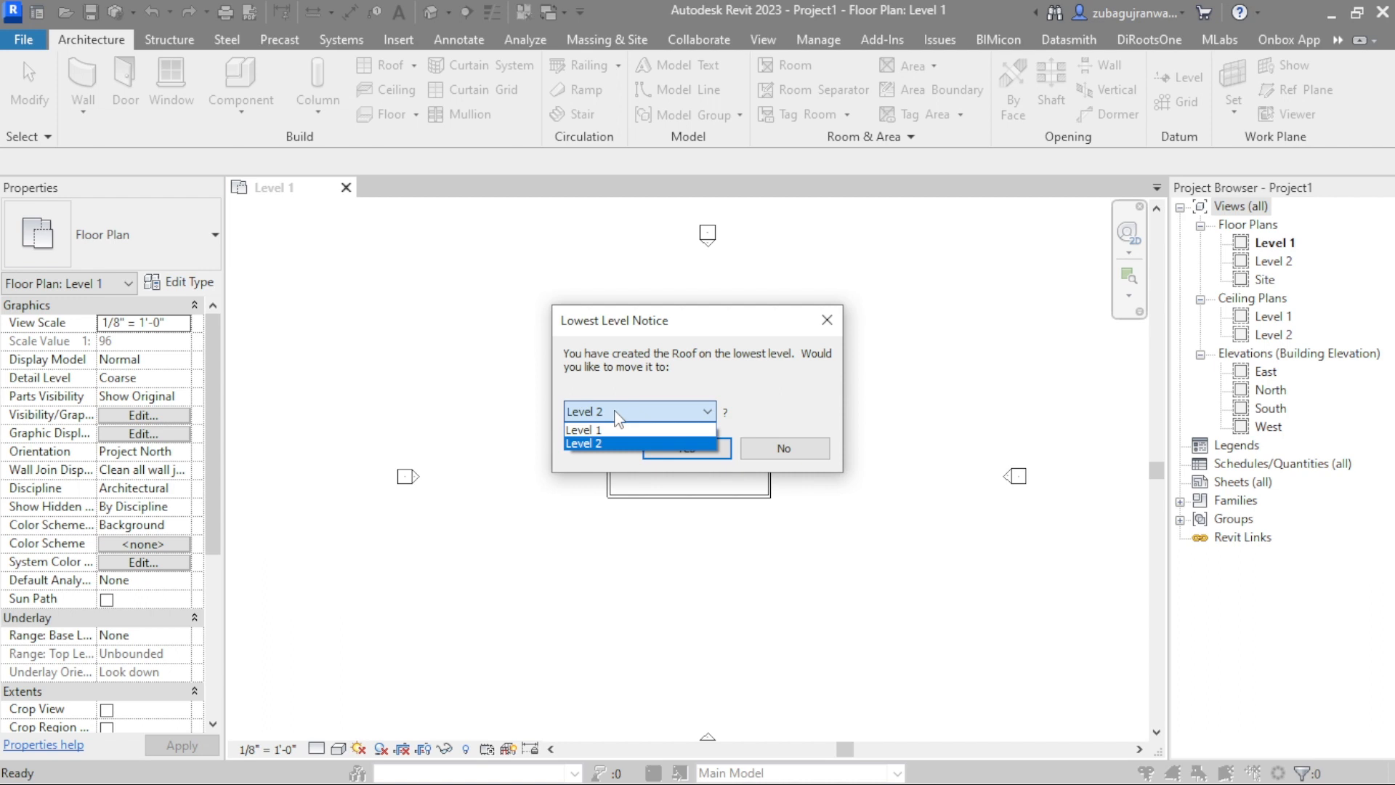
Move the roof's base to Level 2 and pick the four exterior walls as its slope-defining footprint boundary with zero overhang
{"action": "left_click", "coordinate": [617, 417]}
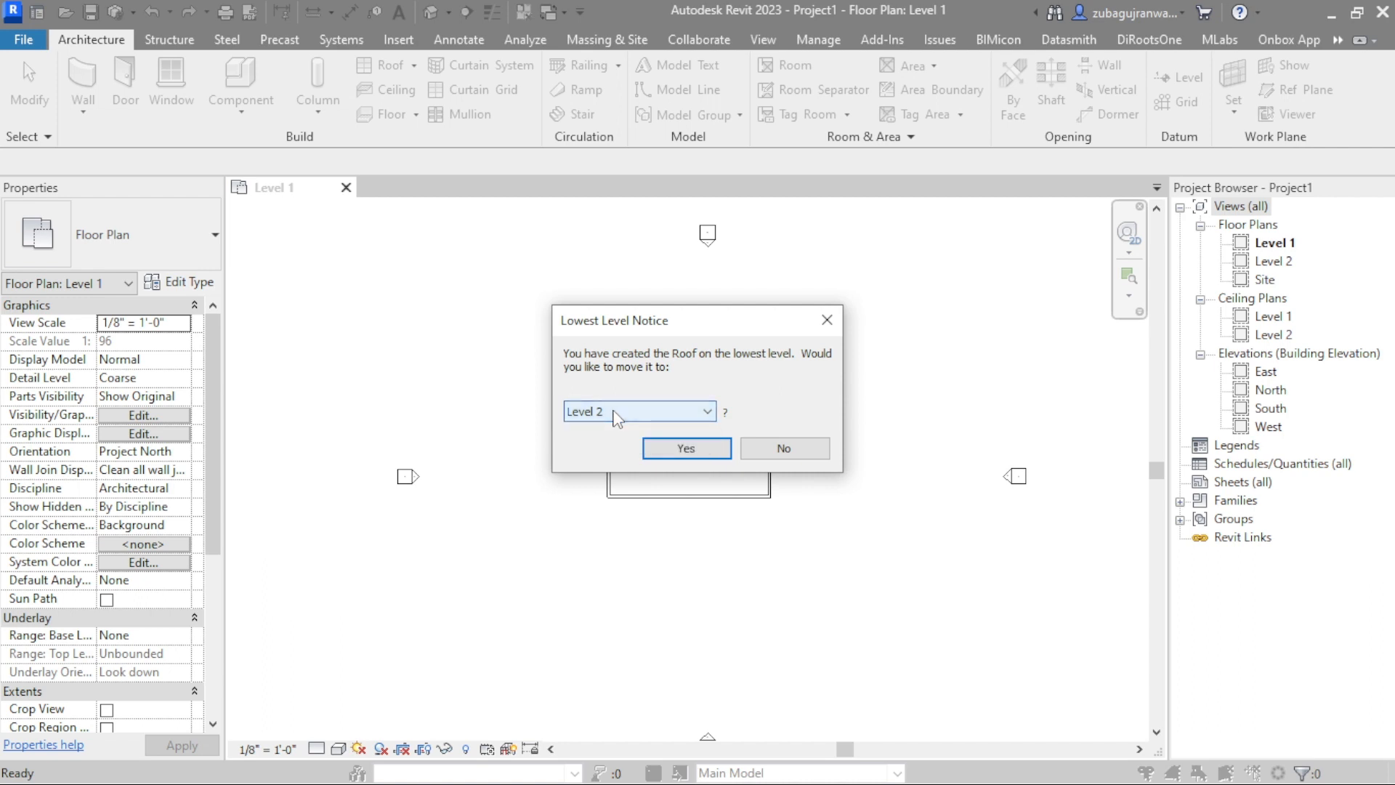
{"action": "left_click", "coordinate": [670, 454]}
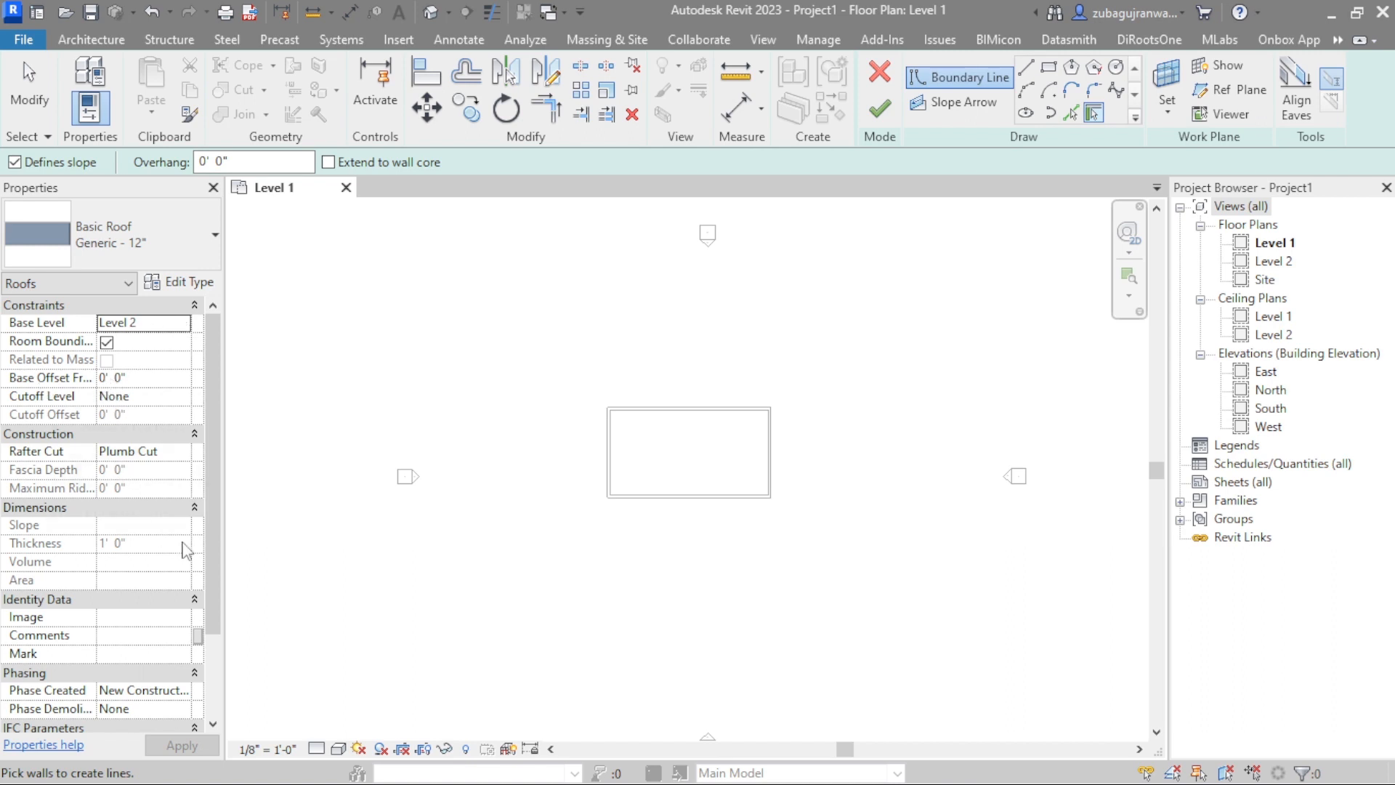
{"action": "scroll", "coordinate": [178, 545], "scroll_direction": "down", "scroll_amount": 3}
{"action": "scroll", "coordinate": [178, 542], "scroll_direction": "up", "scroll_amount": 3}
{"action": "scroll", "coordinate": [718, 437], "scroll_direction": "up", "scroll_amount": 3}
{"action": "scroll", "coordinate": [678, 399], "scroll_direction": "up", "scroll_amount": 2}
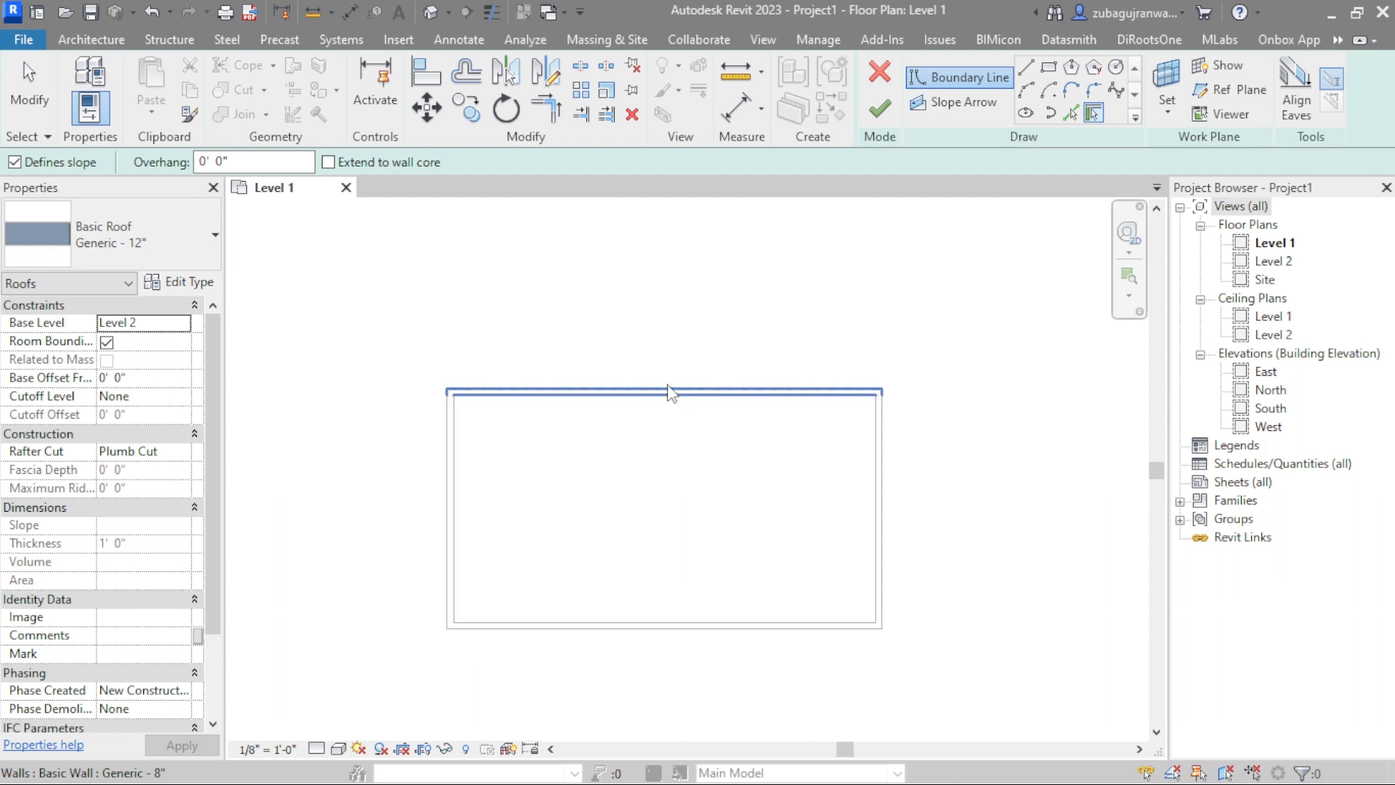
{"action": "left_click", "coordinate": [667, 392]}
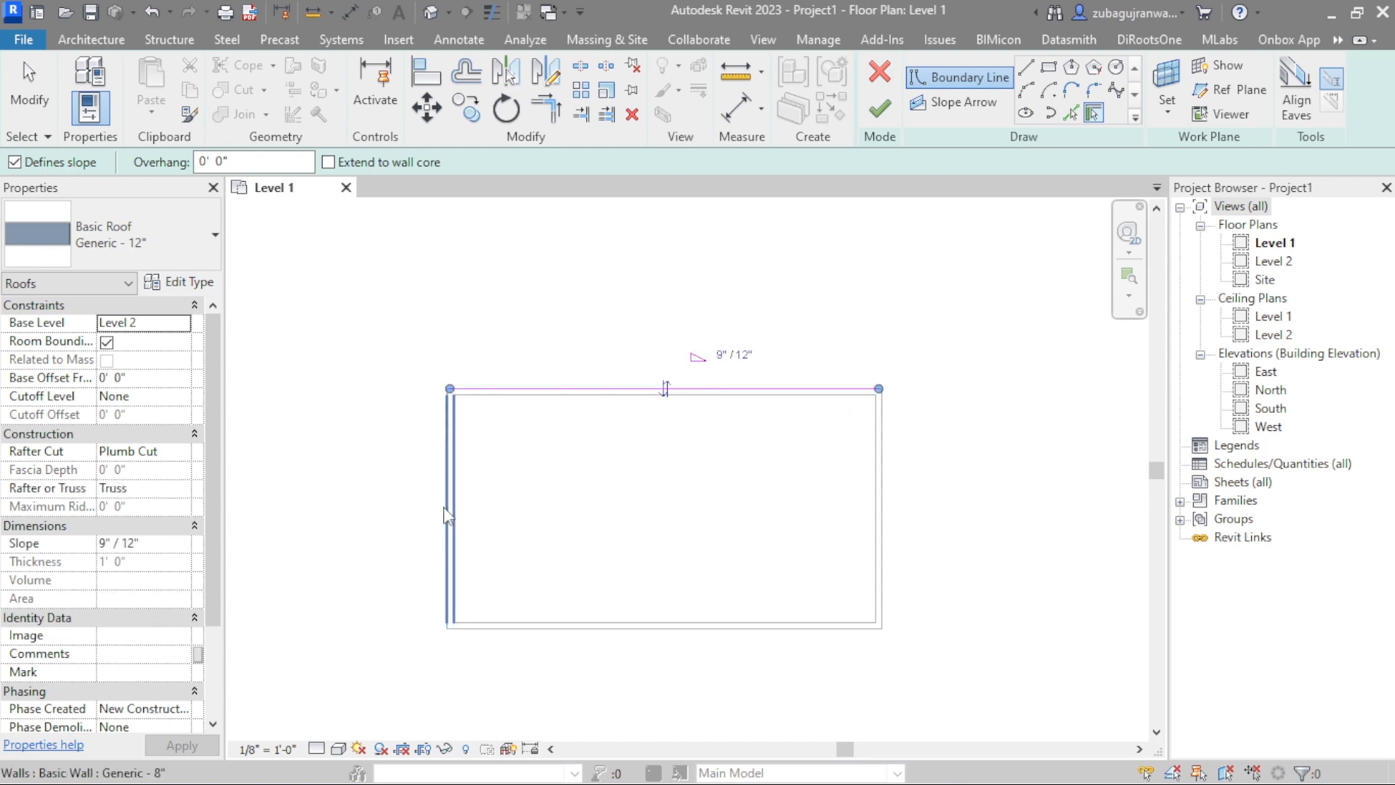
{"action": "left_click", "coordinate": [448, 516]}
{"action": "left_click", "coordinate": [586, 630]}
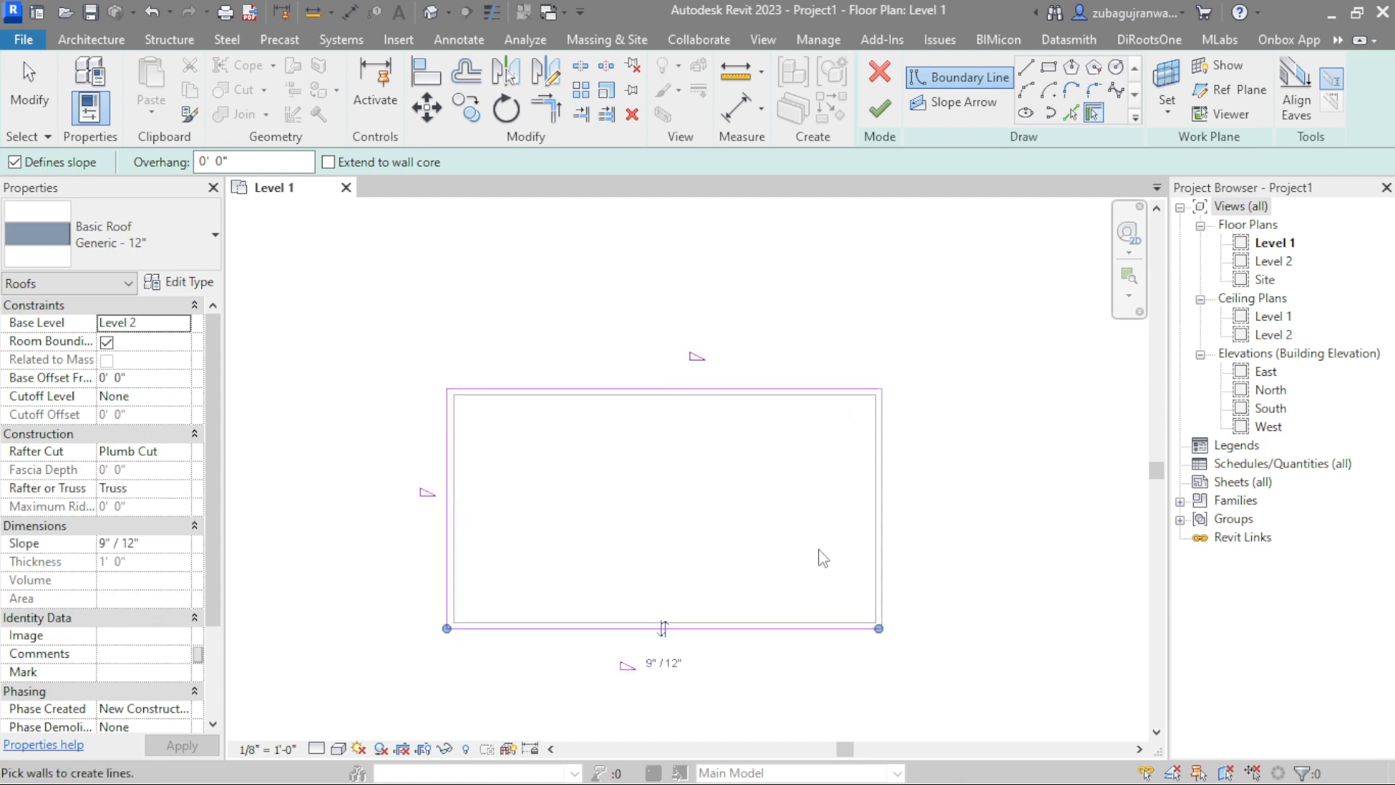
{"action": "left_click", "coordinate": [877, 509]}
{"action": "scroll", "coordinate": [699, 360], "scroll_direction": "up", "scroll_amount": 2}
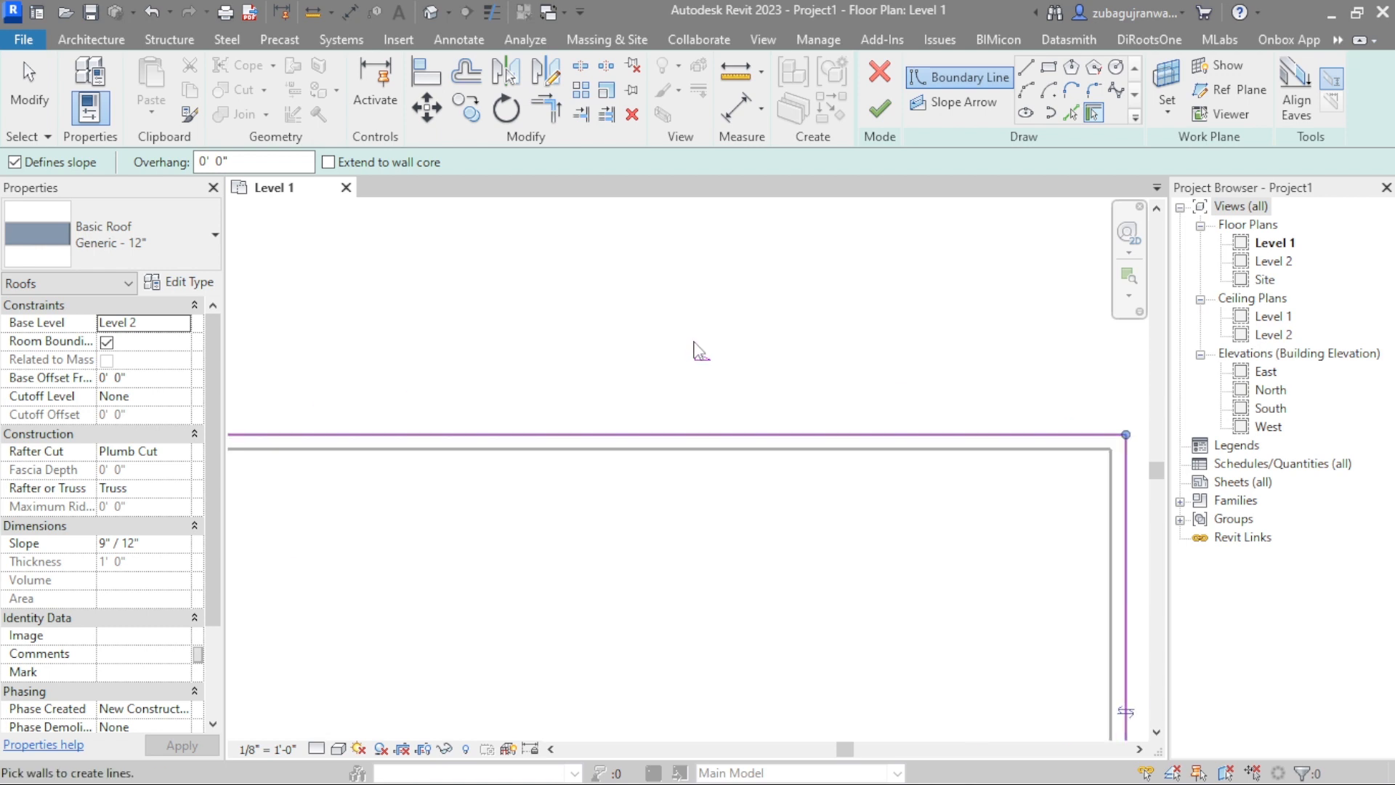
{"action": "scroll", "coordinate": [698, 338], "scroll_direction": "down", "scroll_amount": 3}
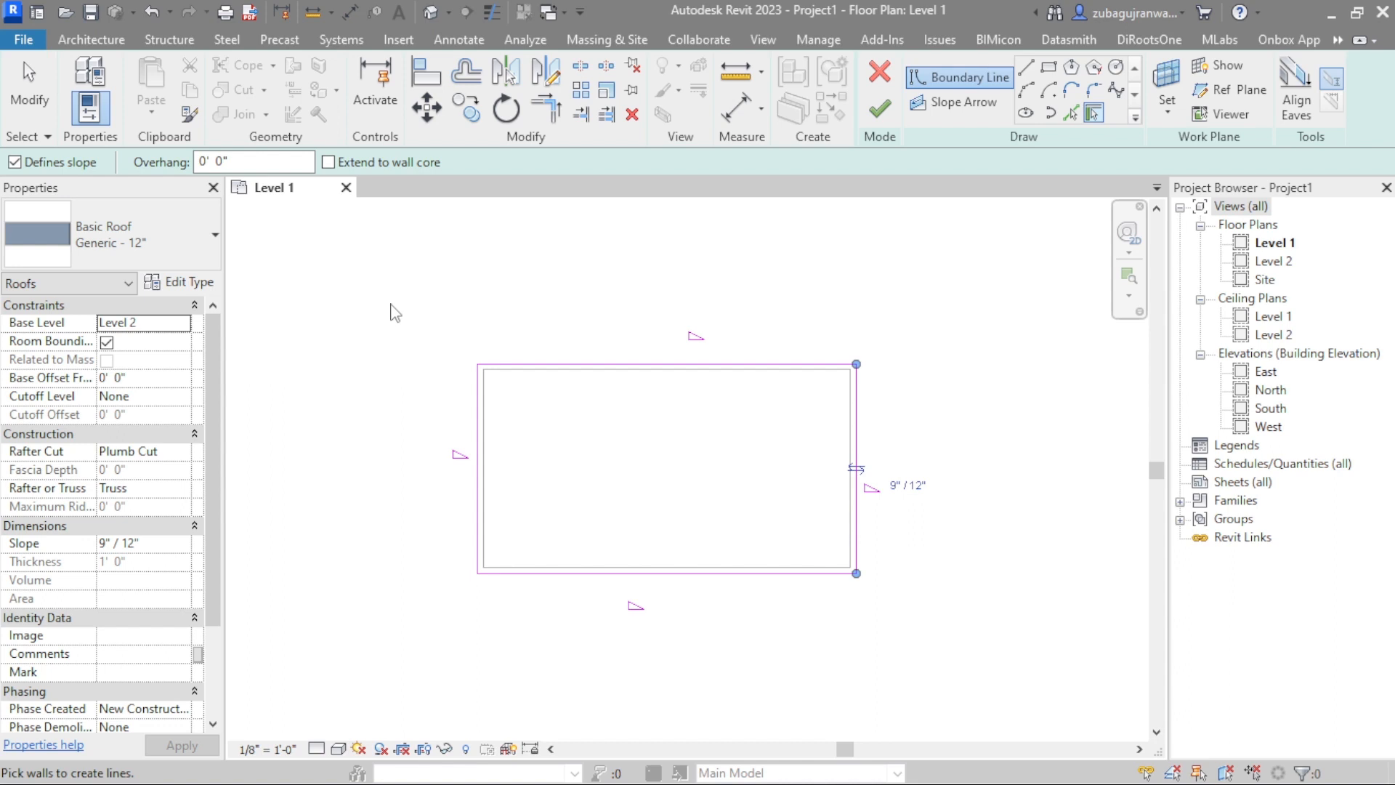
Finish the roof footprint, attach the highlighted walls to the roof and clear the selection
{"action": "left_click", "coordinate": [888, 113]}
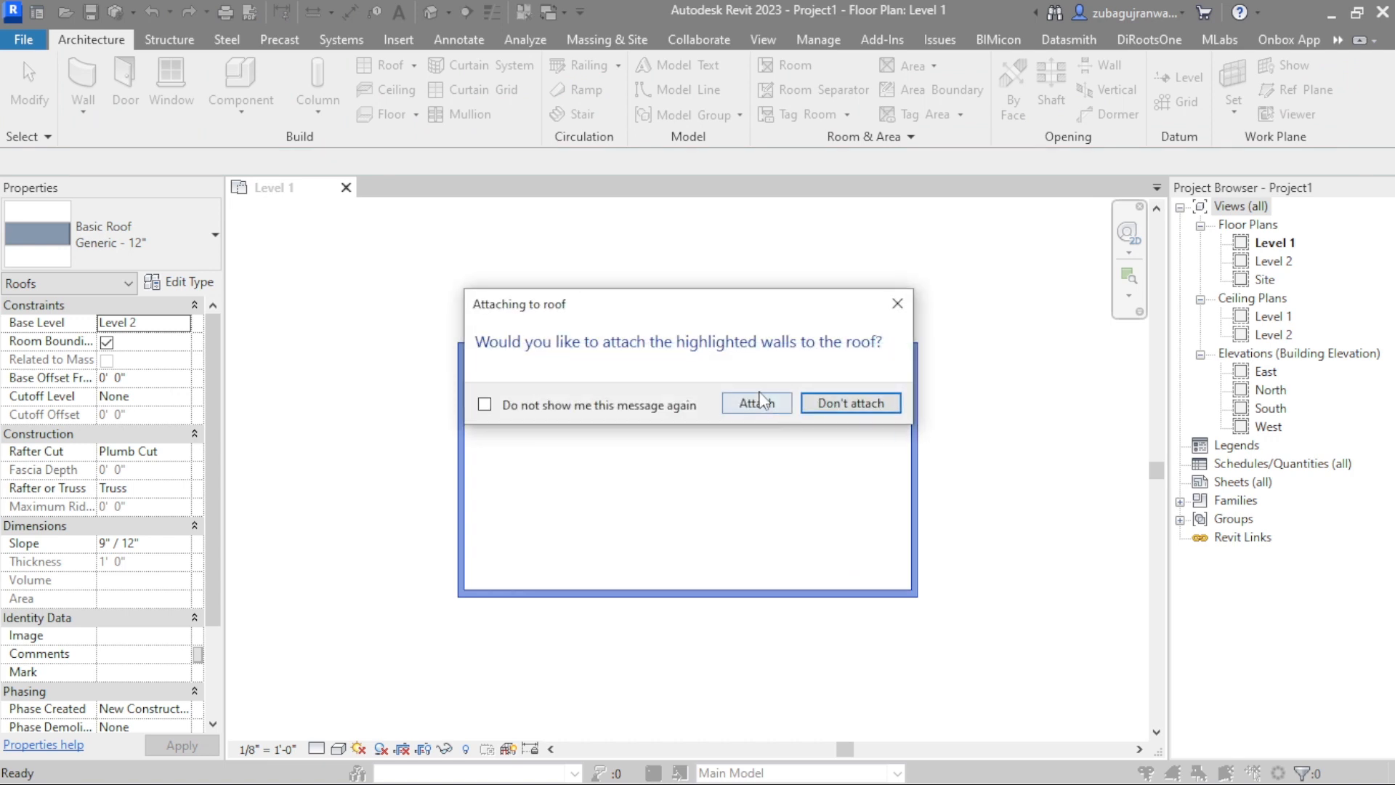
{"action": "left_click", "coordinate": [756, 404]}
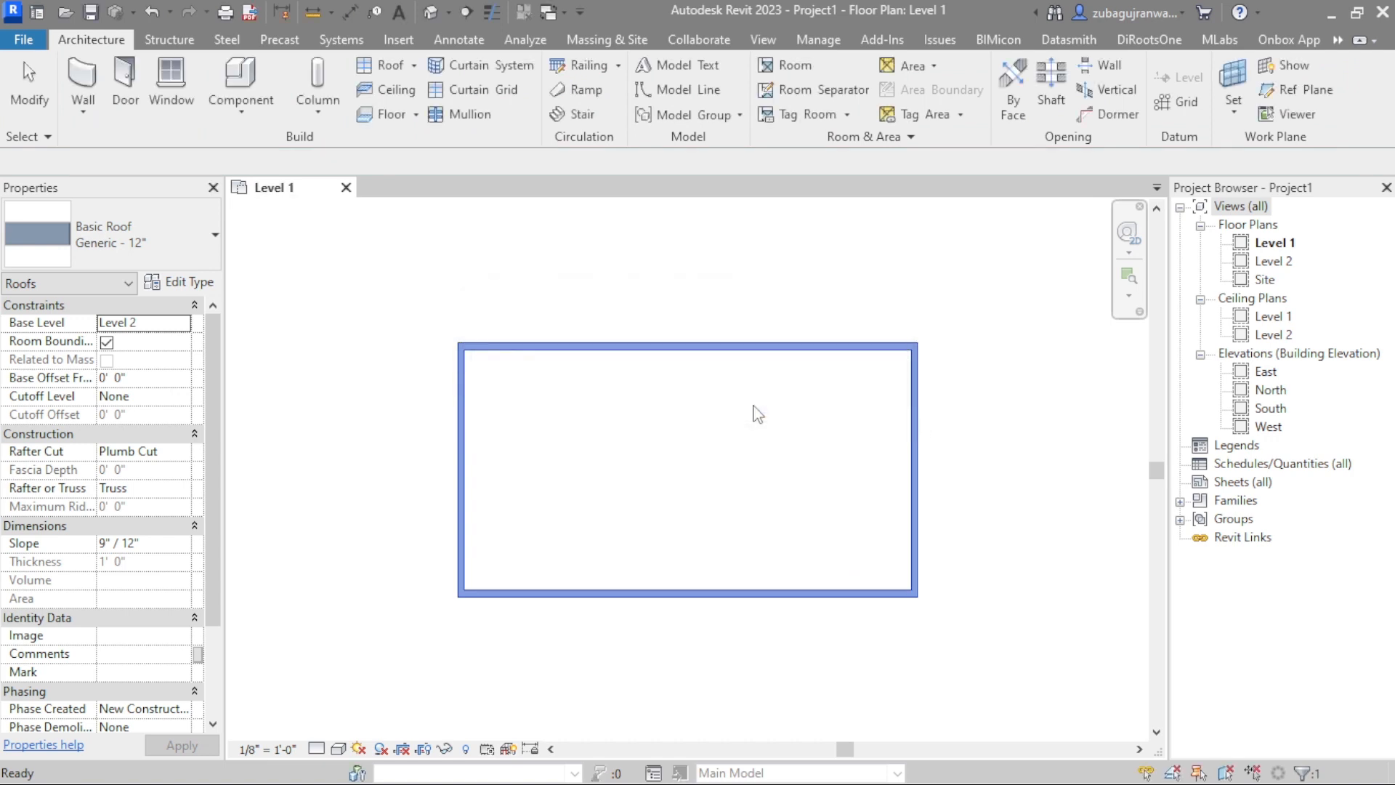
{"action": "left_click", "coordinate": [927, 454]}
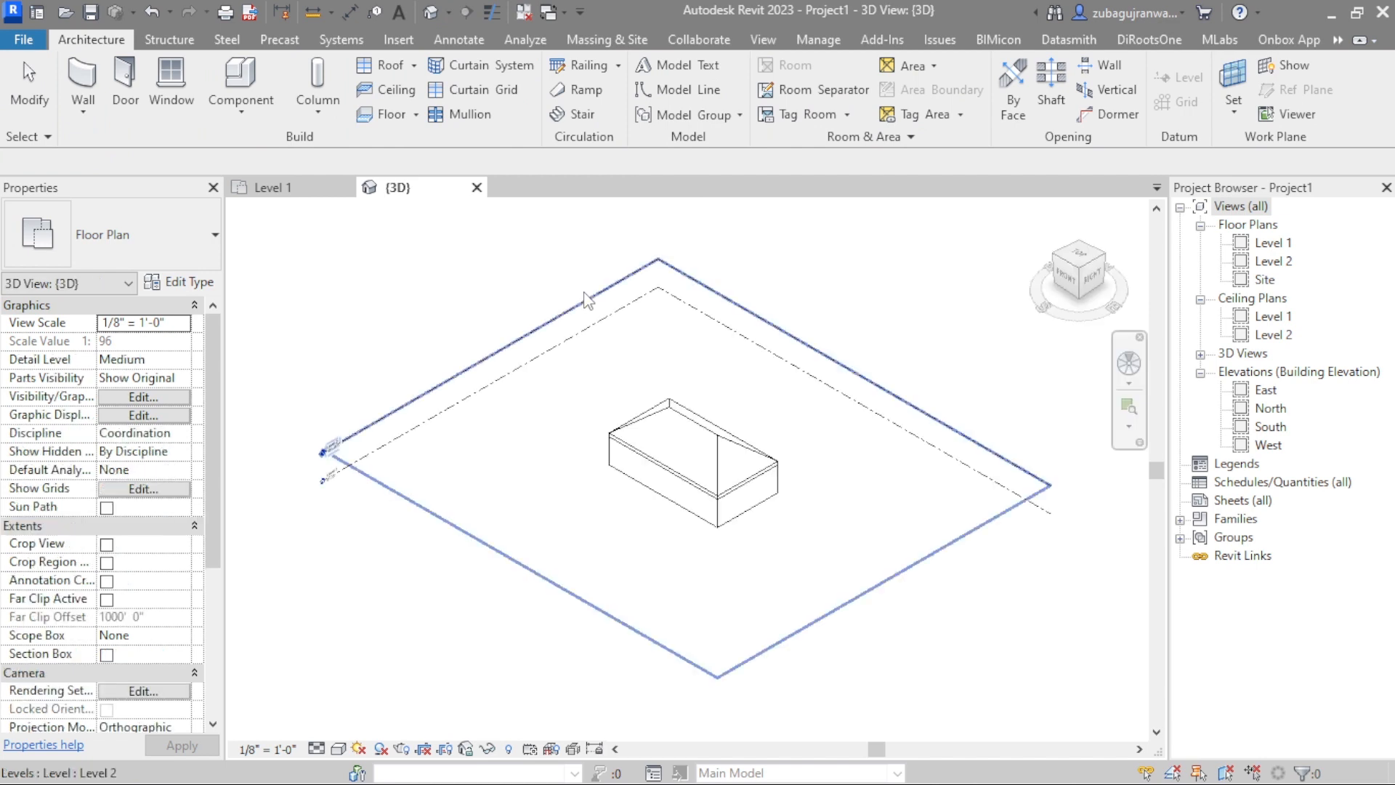
Orbit the 3D view to a low angle on the house and set its visual style to Consistent Colors
{"action": "scroll", "coordinate": [750, 518], "scroll_direction": "up", "scroll_amount": 5}
{"action": "scroll", "coordinate": [591, 353], "scroll_direction": "up", "scroll_amount": 3}
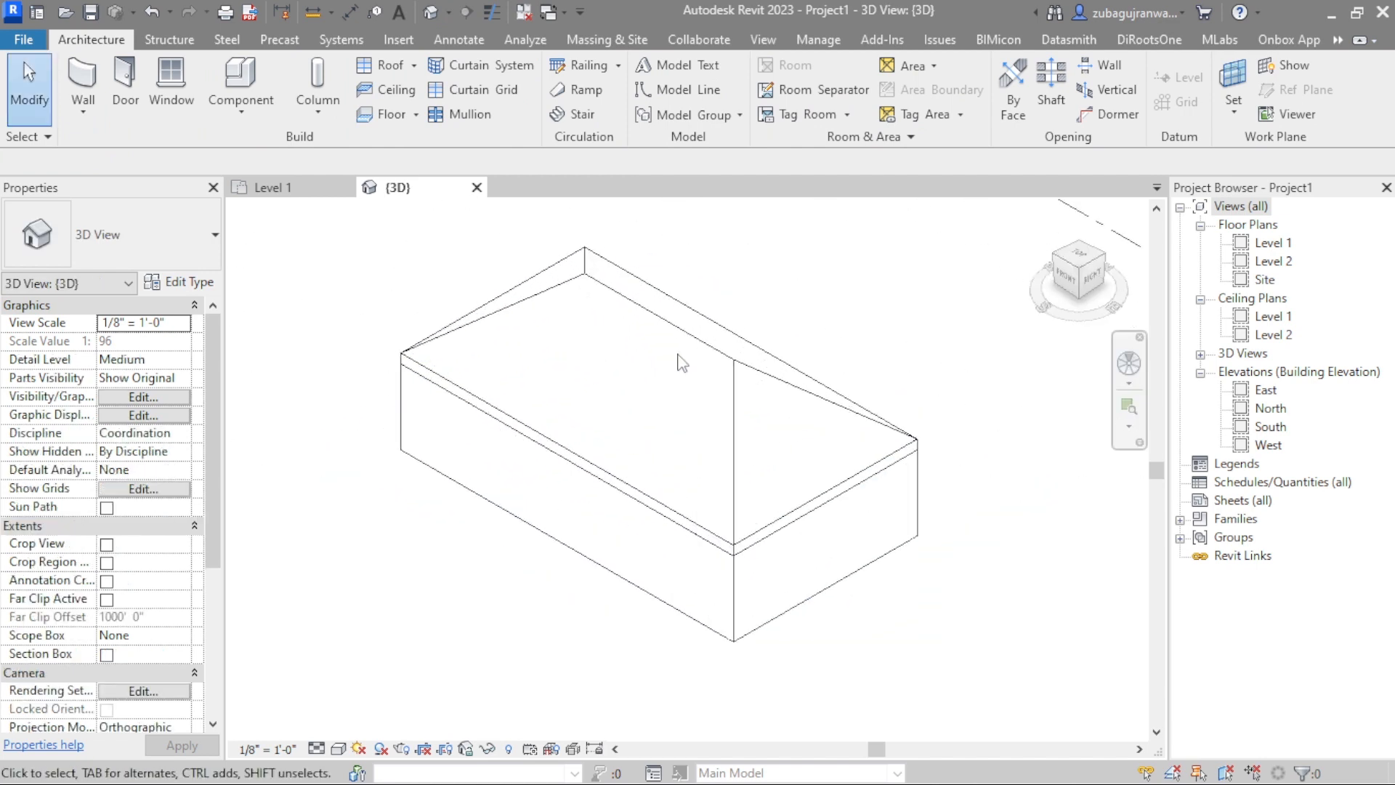
{"action": "left_click", "coordinate": [1065, 272]}
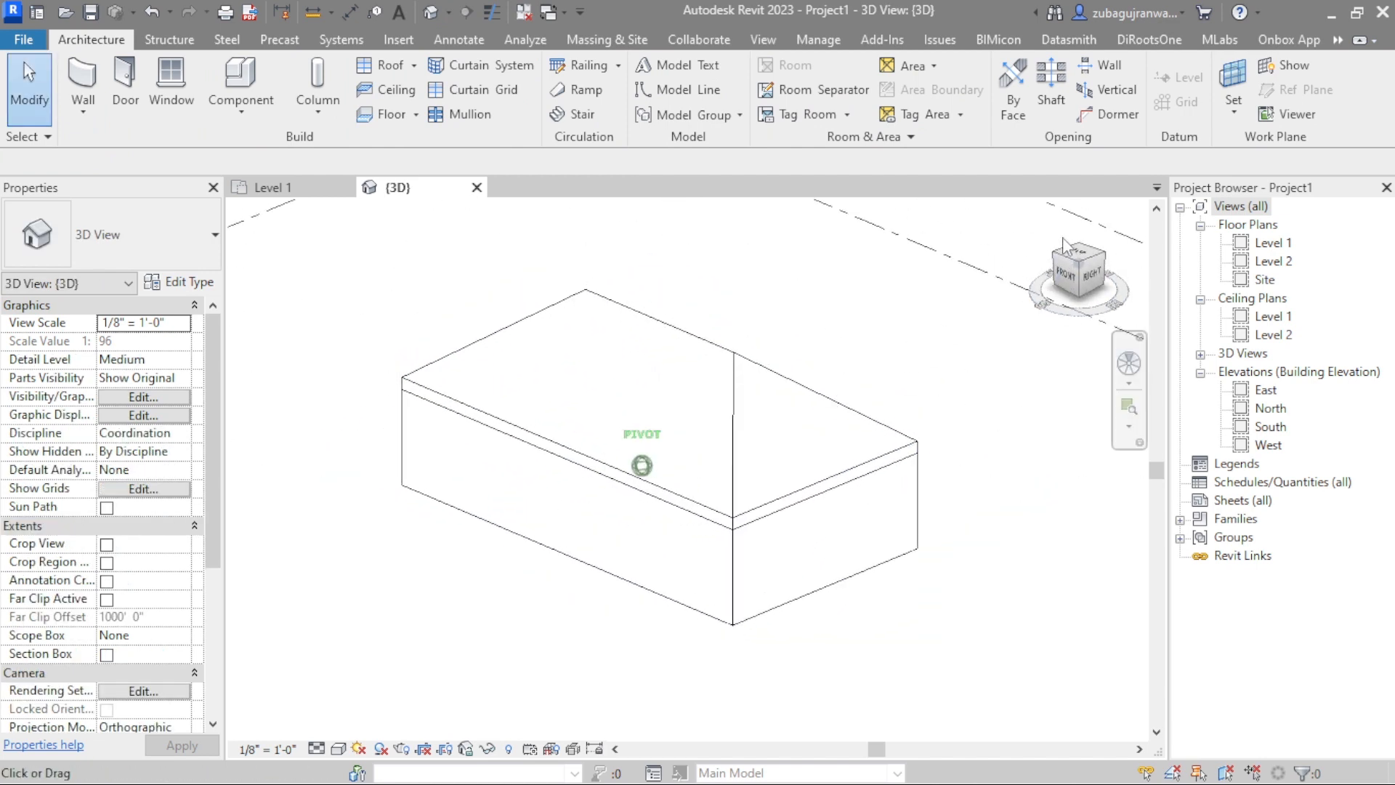
{"action": "left_click_drag", "start_coordinate": [1069, 241], "coordinate": [1068, 253]}
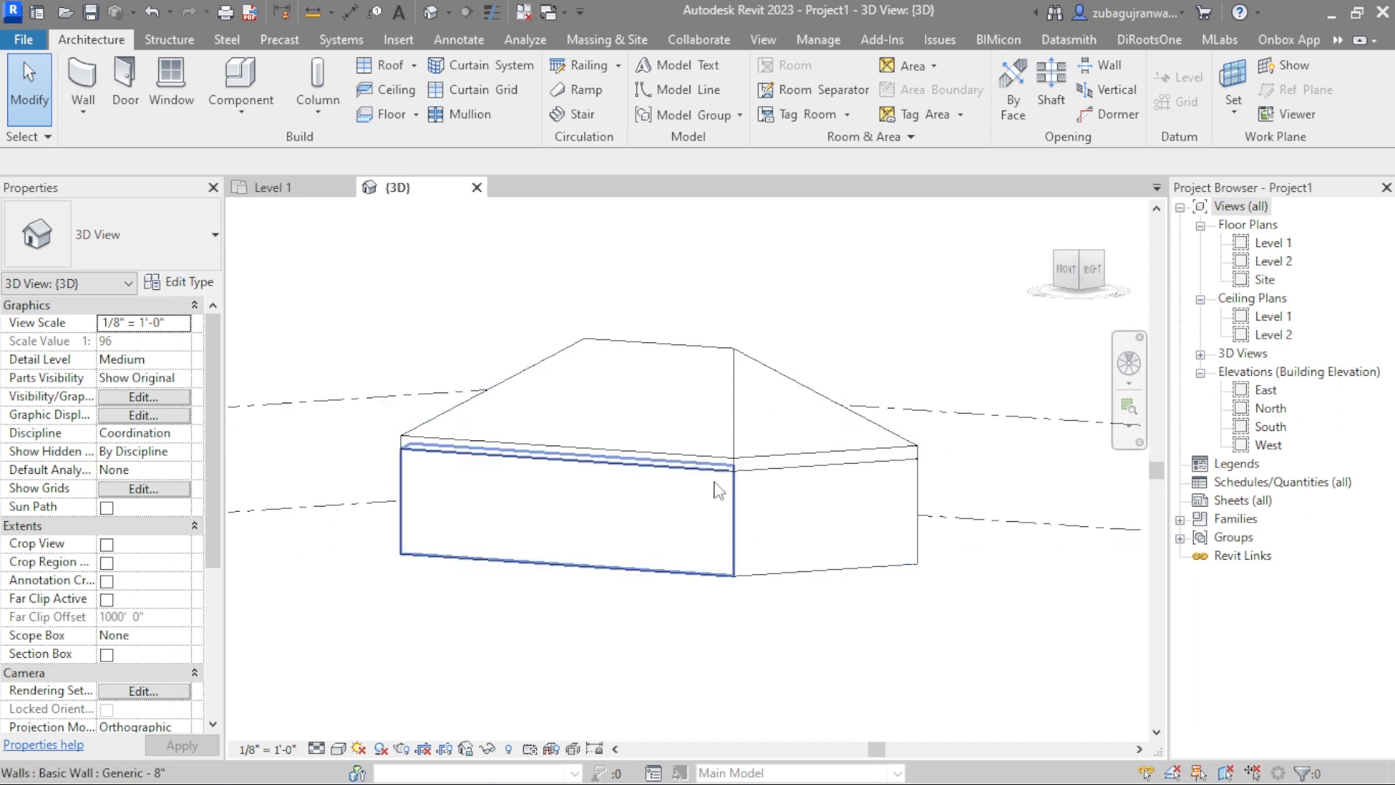
{"action": "left_click", "coordinate": [338, 749]}
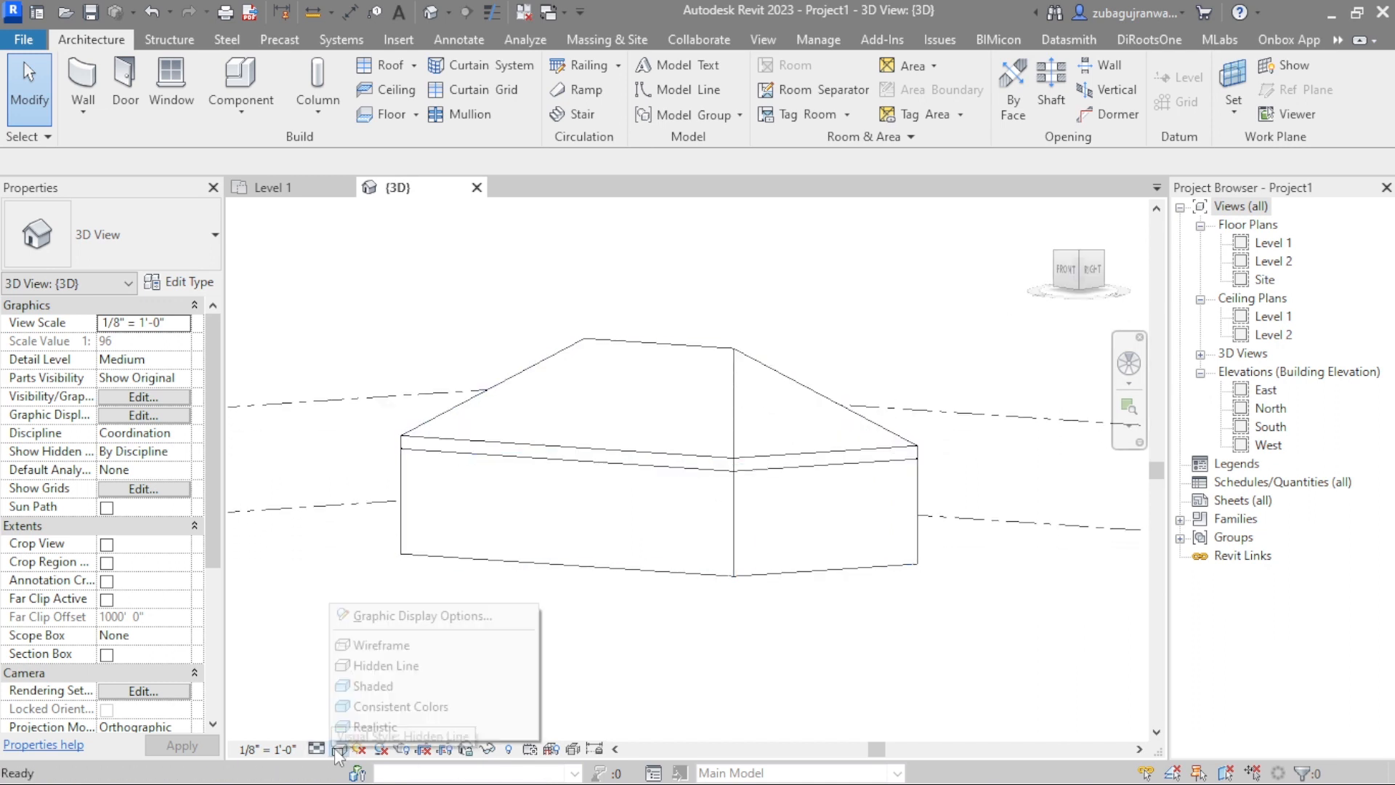
{"action": "left_click", "coordinate": [393, 706]}
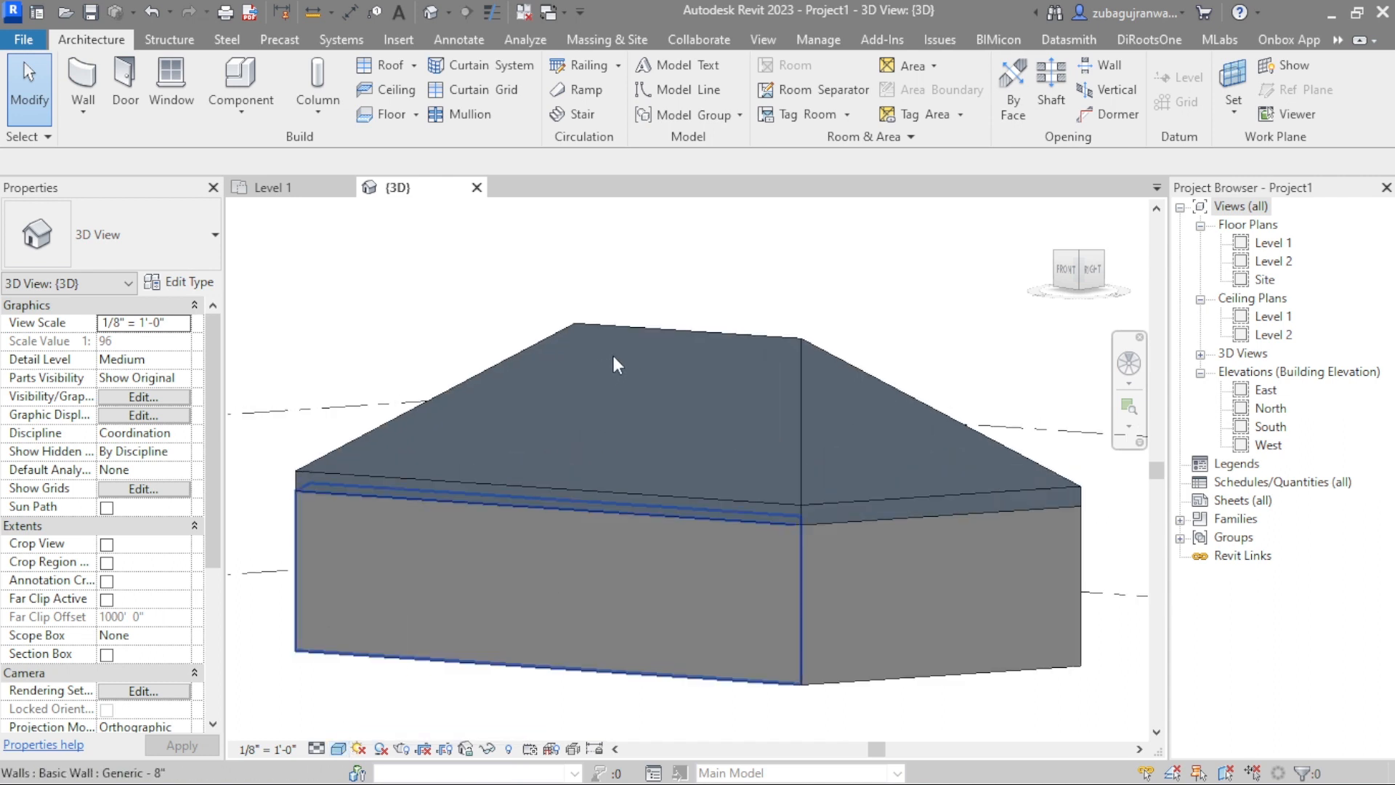
Stretch the hip roof up to a 28' peak with its ridge handle, and lower the ridge to about 18' 9"
{"action": "scroll", "coordinate": [859, 395], "scroll_direction": "up", "scroll_amount": 1}
{"action": "scroll", "coordinate": [861, 394], "scroll_direction": "up", "scroll_amount": 1}
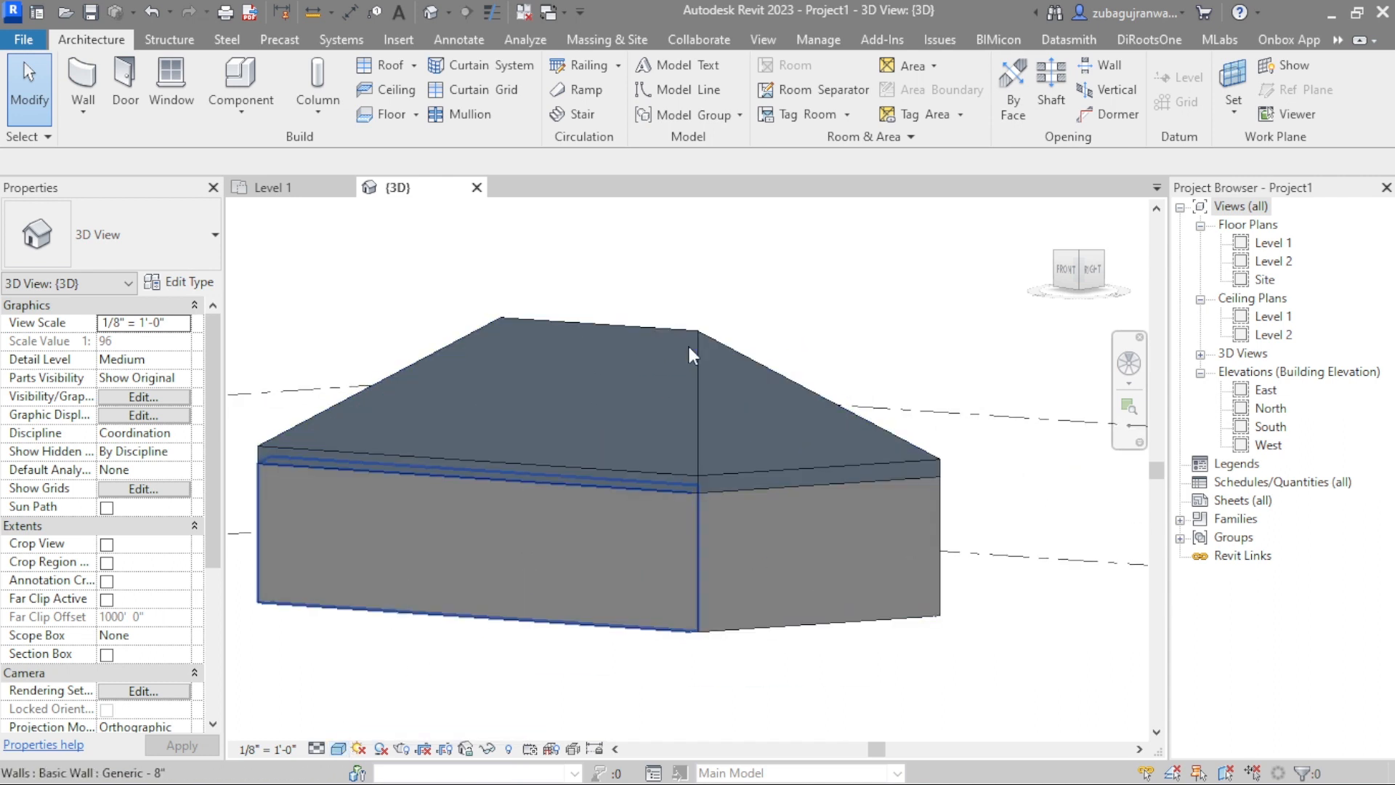
{"action": "left_click", "coordinate": [699, 372]}
{"action": "scroll", "coordinate": [723, 451], "scroll_direction": "down", "scroll_amount": 1}
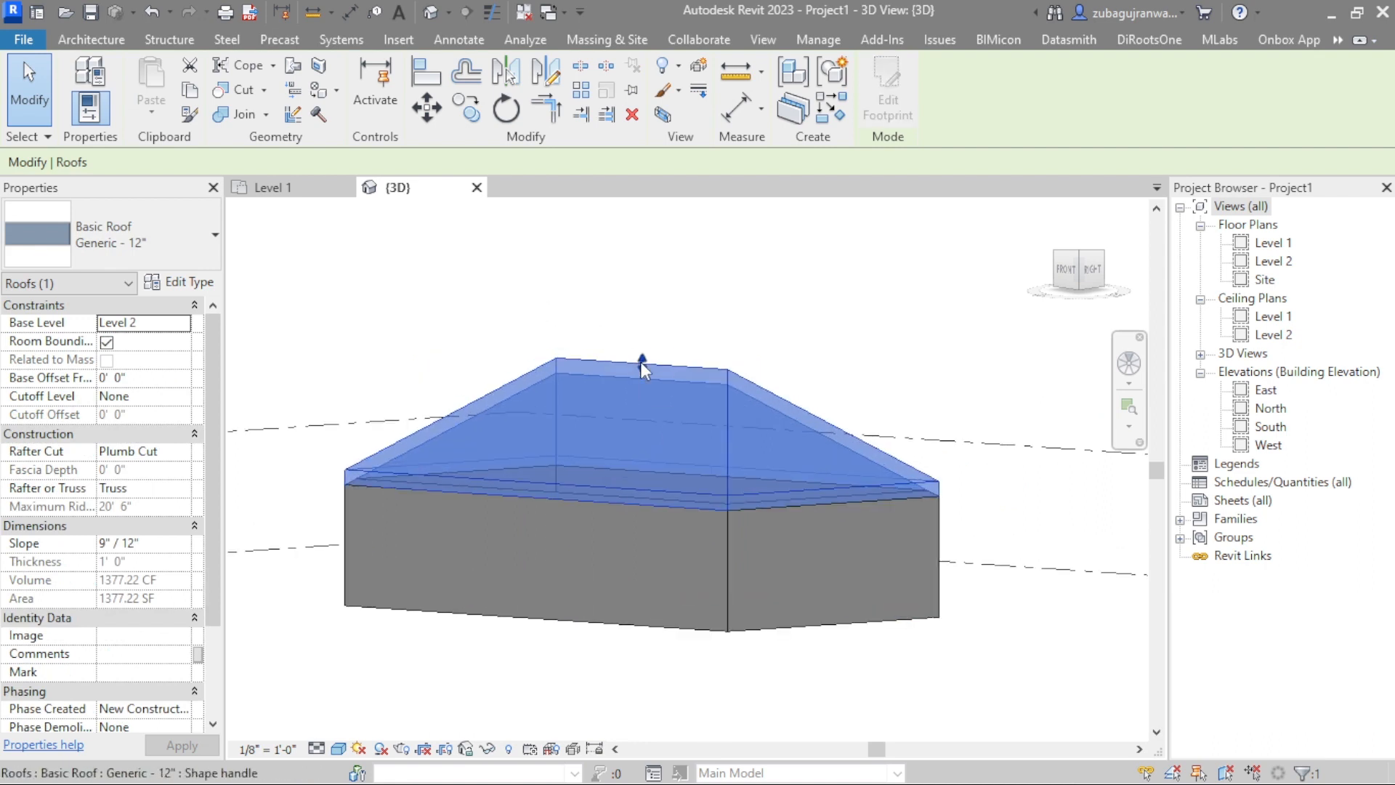
{"action": "left_click_drag", "start_coordinate": [641, 362], "coordinate": [641, 263]}
{"action": "key", "text": "Escape"}
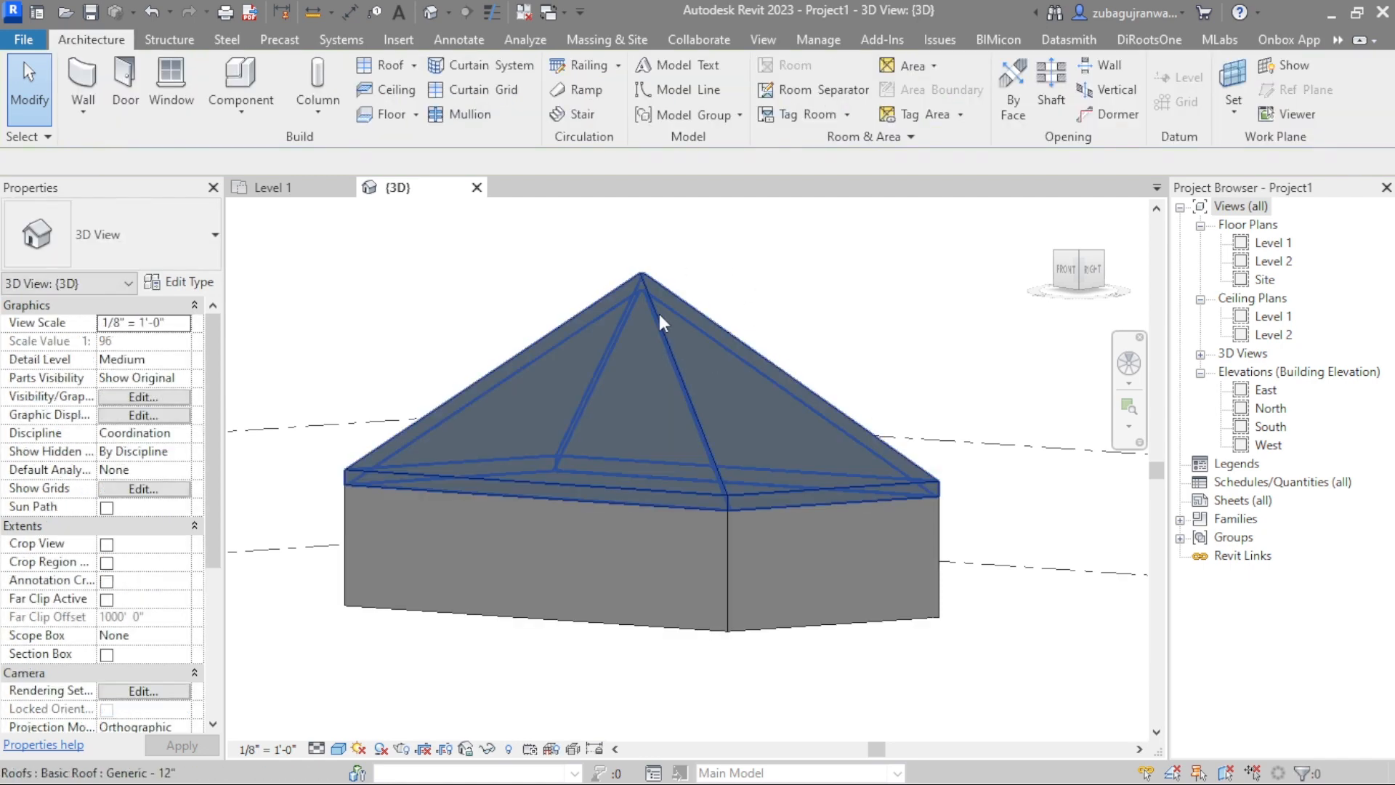
{"action": "left_click", "coordinate": [659, 314]}
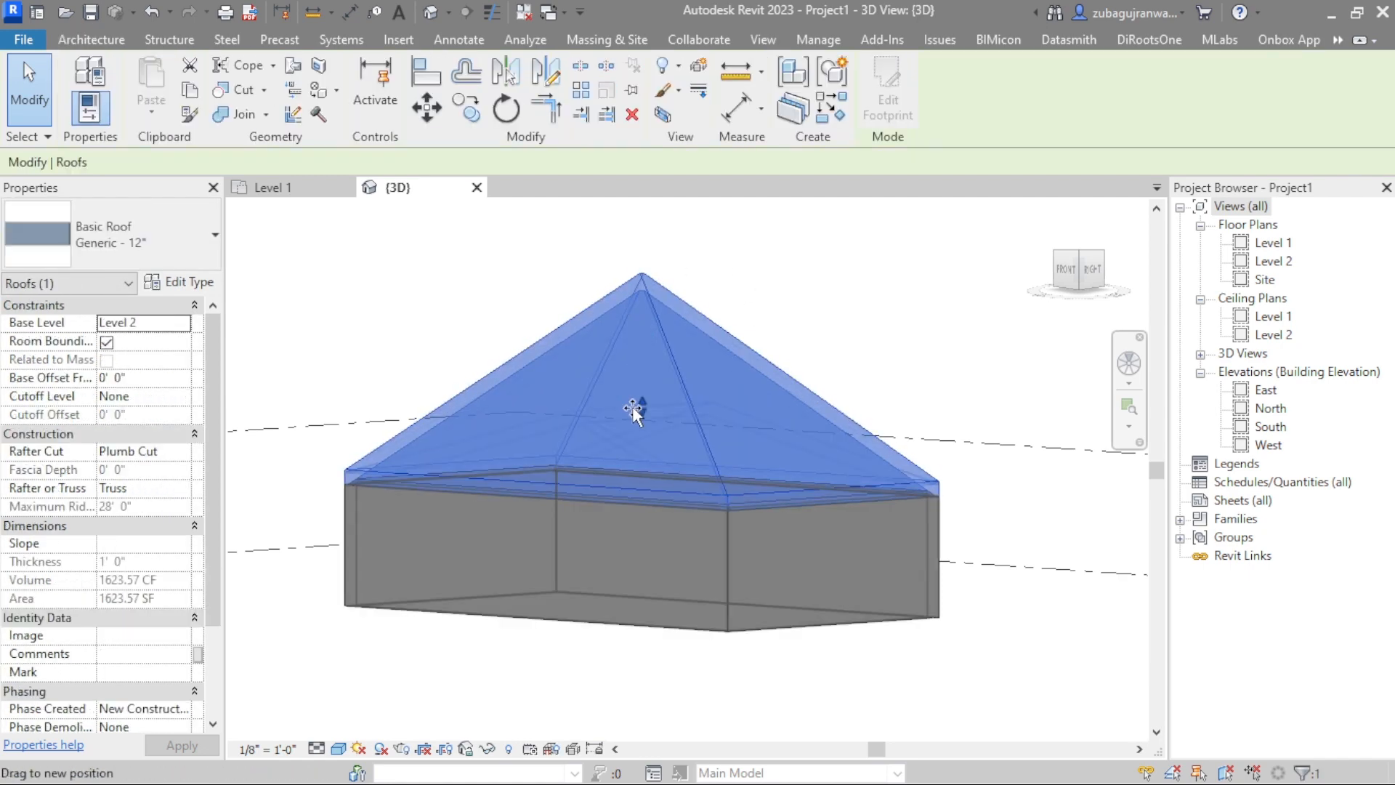
{"action": "left_click_drag", "start_coordinate": [634, 411], "coordinate": [622, 384]}
{"action": "key", "text": "Escape"}
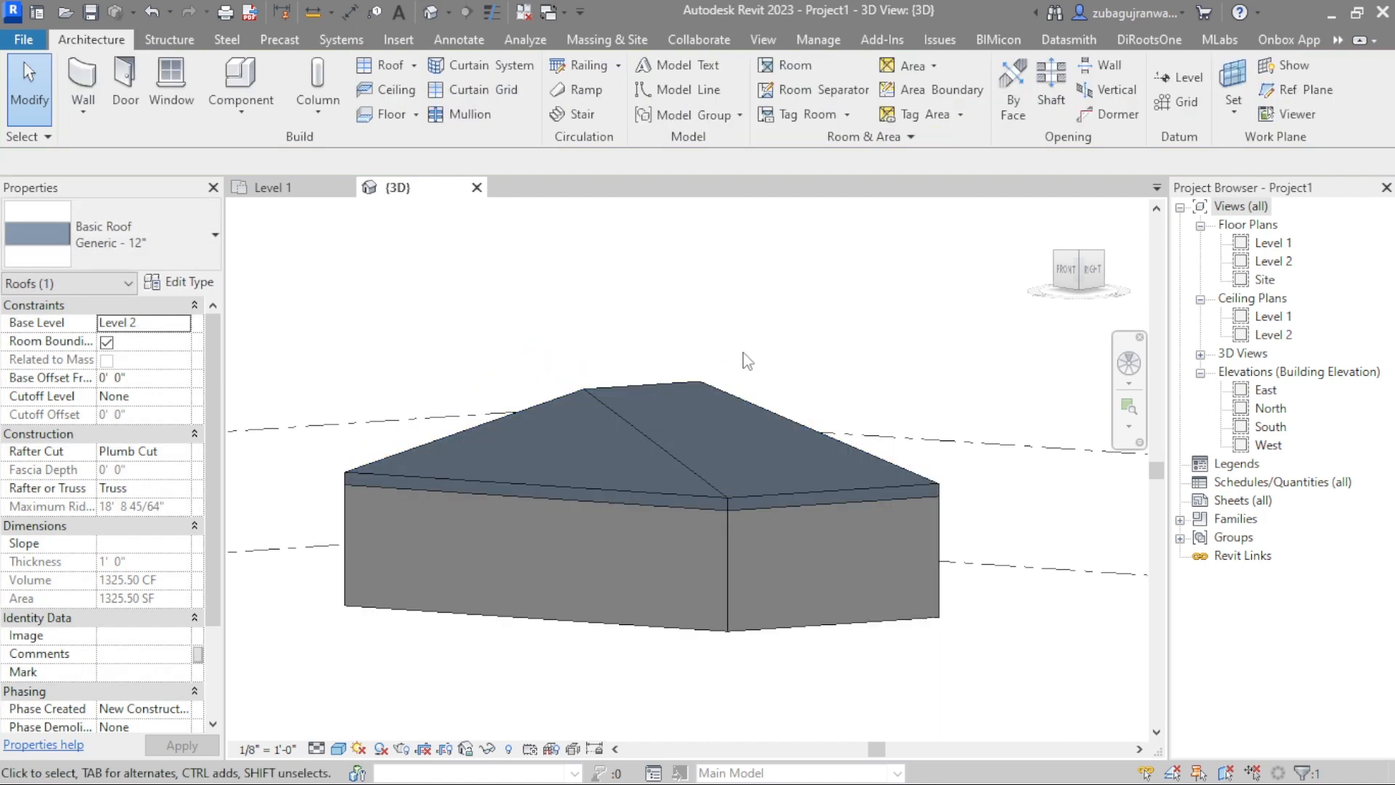
Edit the roof footprint, remove the slope definition from both short-side boundary lines, and finish it as a gable roof
{"action": "left_click", "coordinate": [640, 432]}
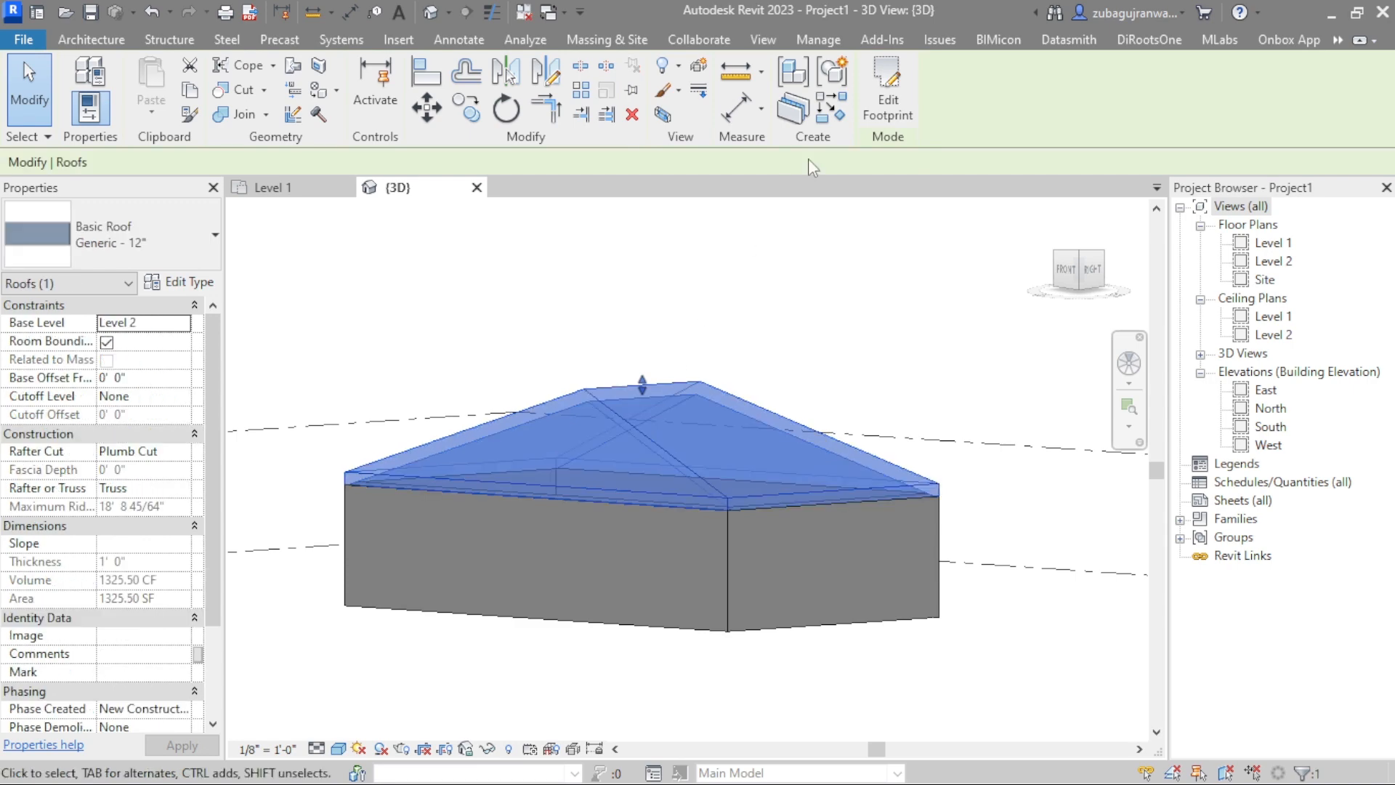
{"action": "left_click", "coordinate": [885, 117]}
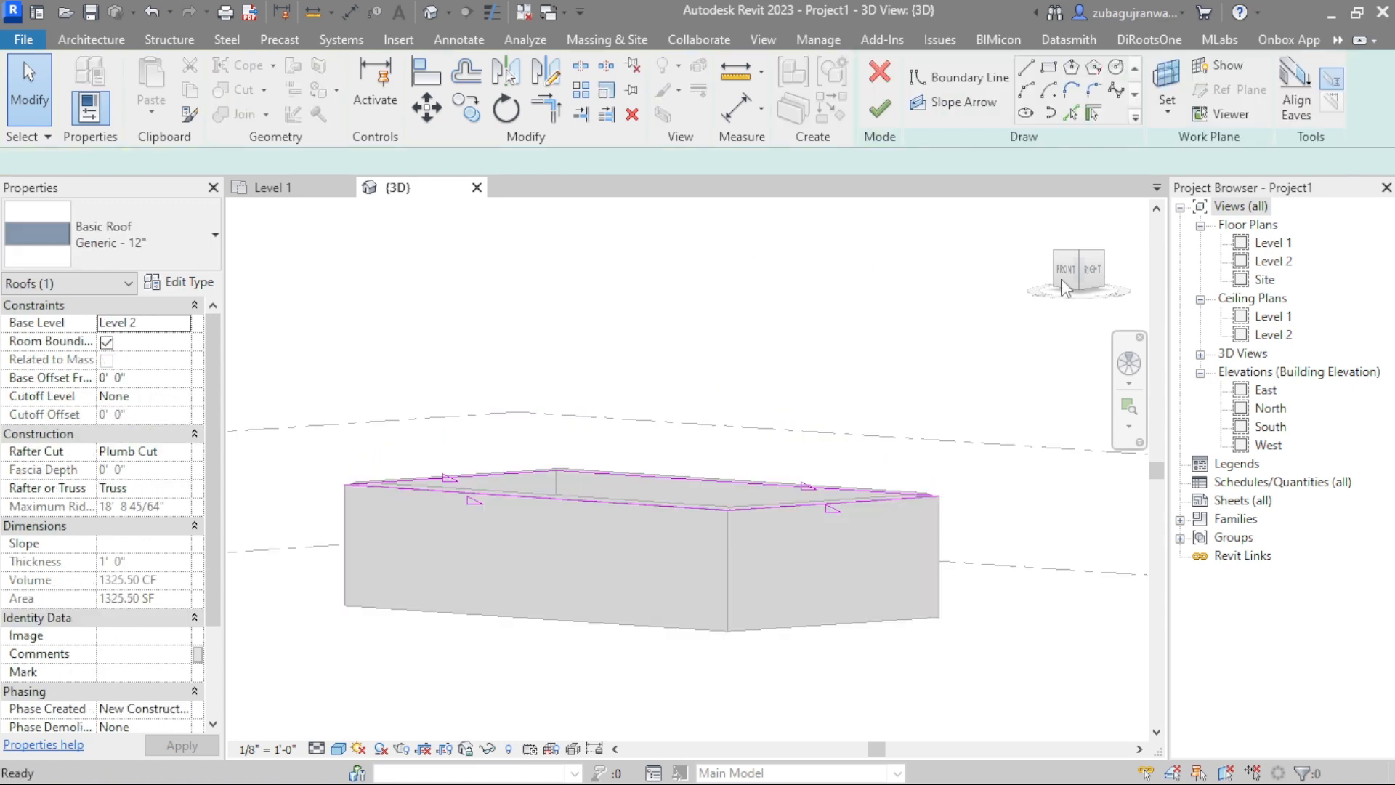
{"action": "left_click_drag", "start_coordinate": [1063, 279], "coordinate": [1067, 308]}
{"action": "scroll", "coordinate": [471, 402], "scroll_direction": "up", "scroll_amount": 1}
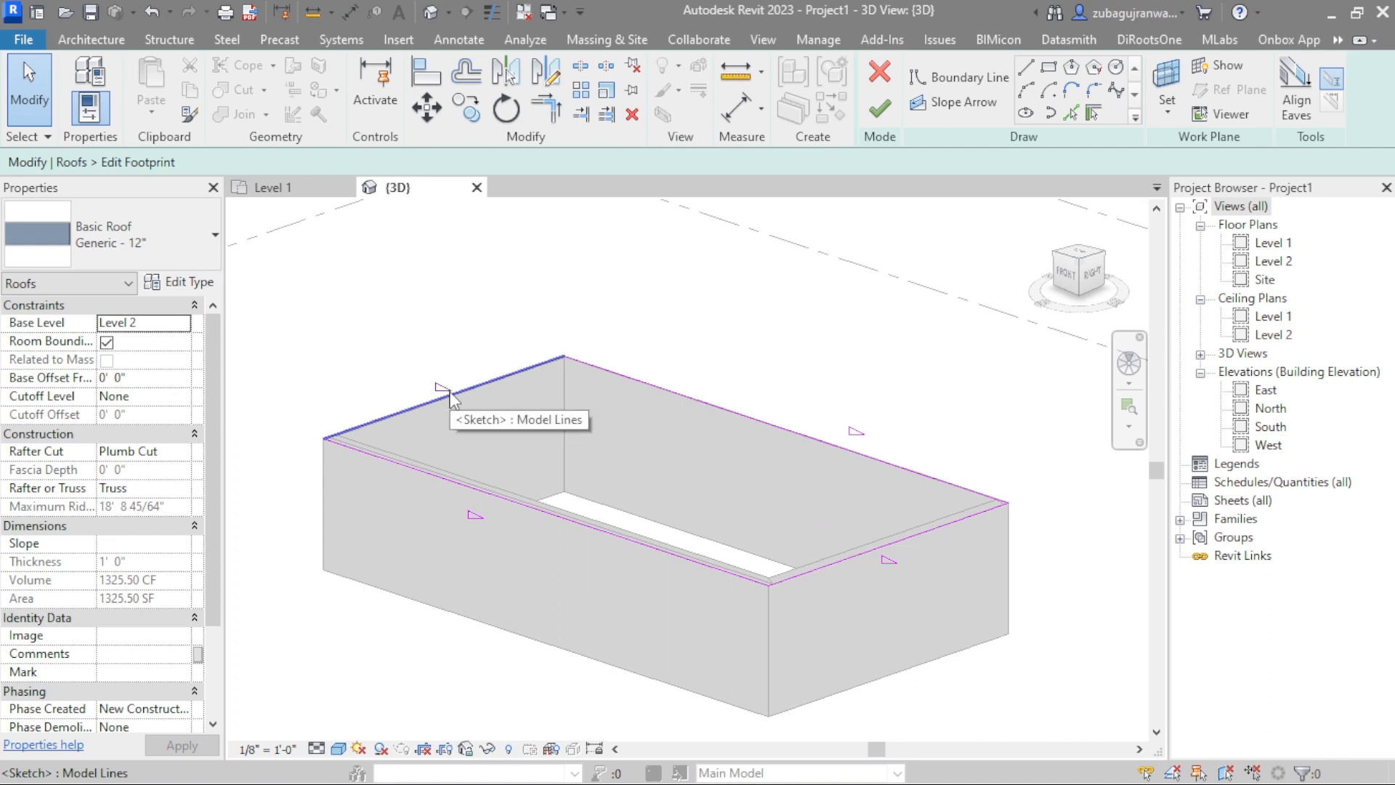
{"action": "left_click", "coordinate": [448, 397]}
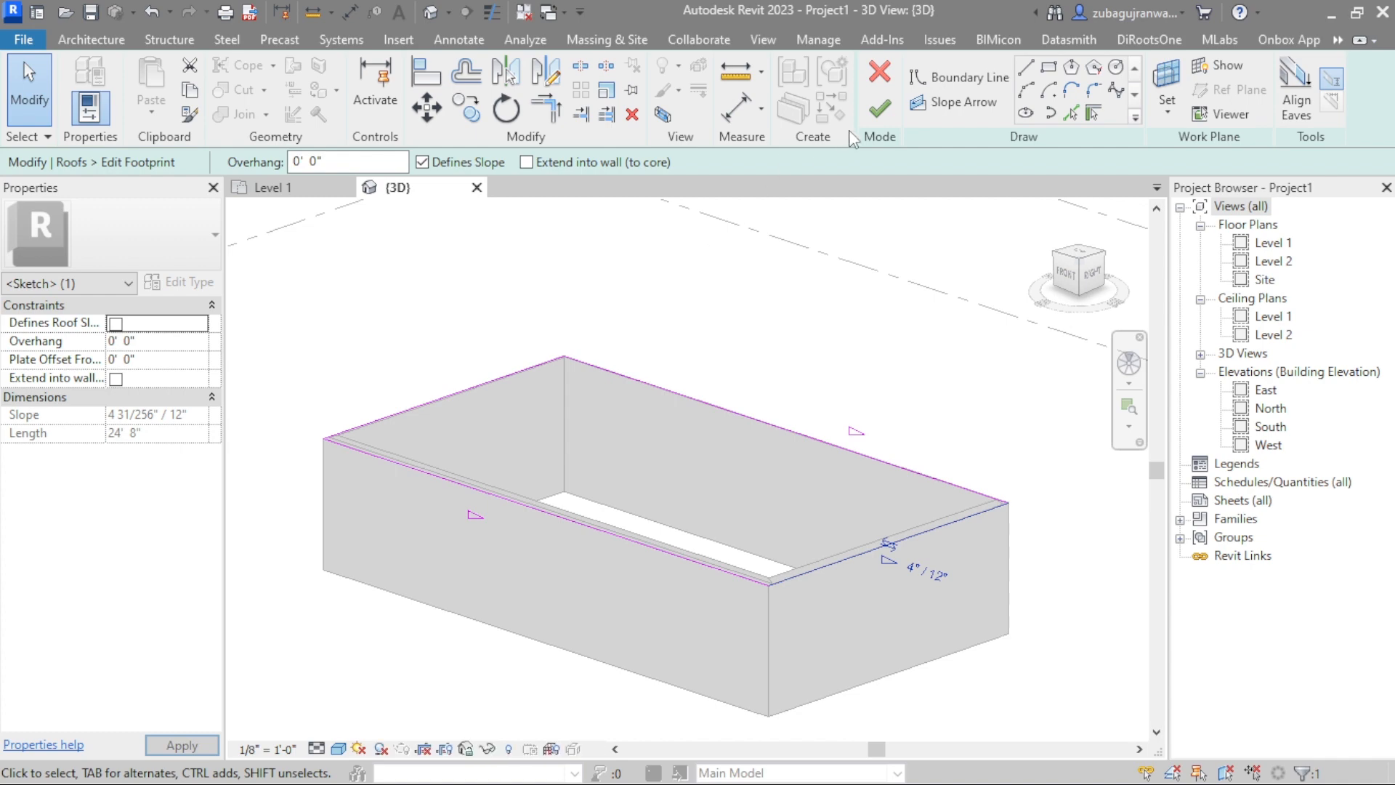
{"action": "left_click", "coordinate": [880, 109]}
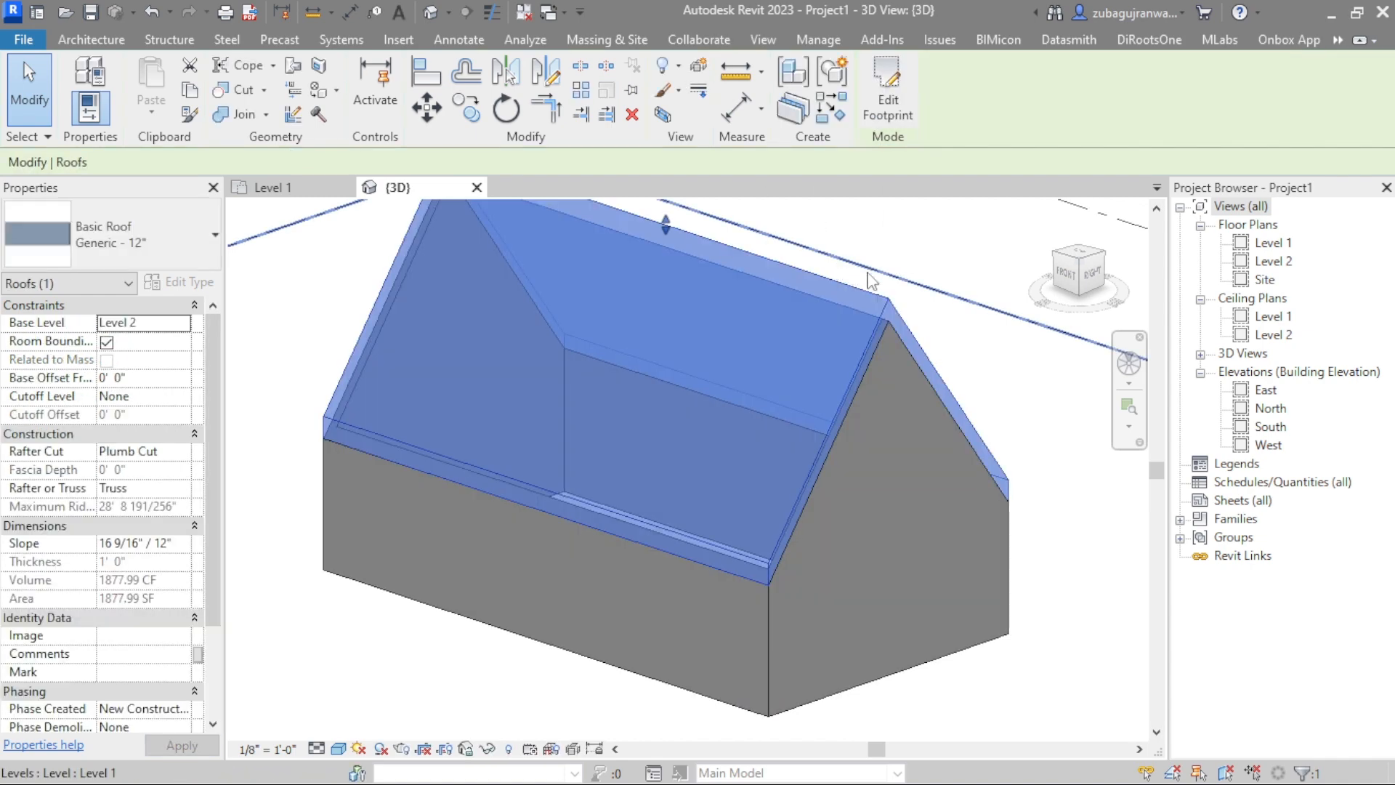
{"action": "scroll", "coordinate": [970, 573], "scroll_direction": "down", "scroll_amount": 2}
{"action": "left_click", "coordinate": [1029, 607]}
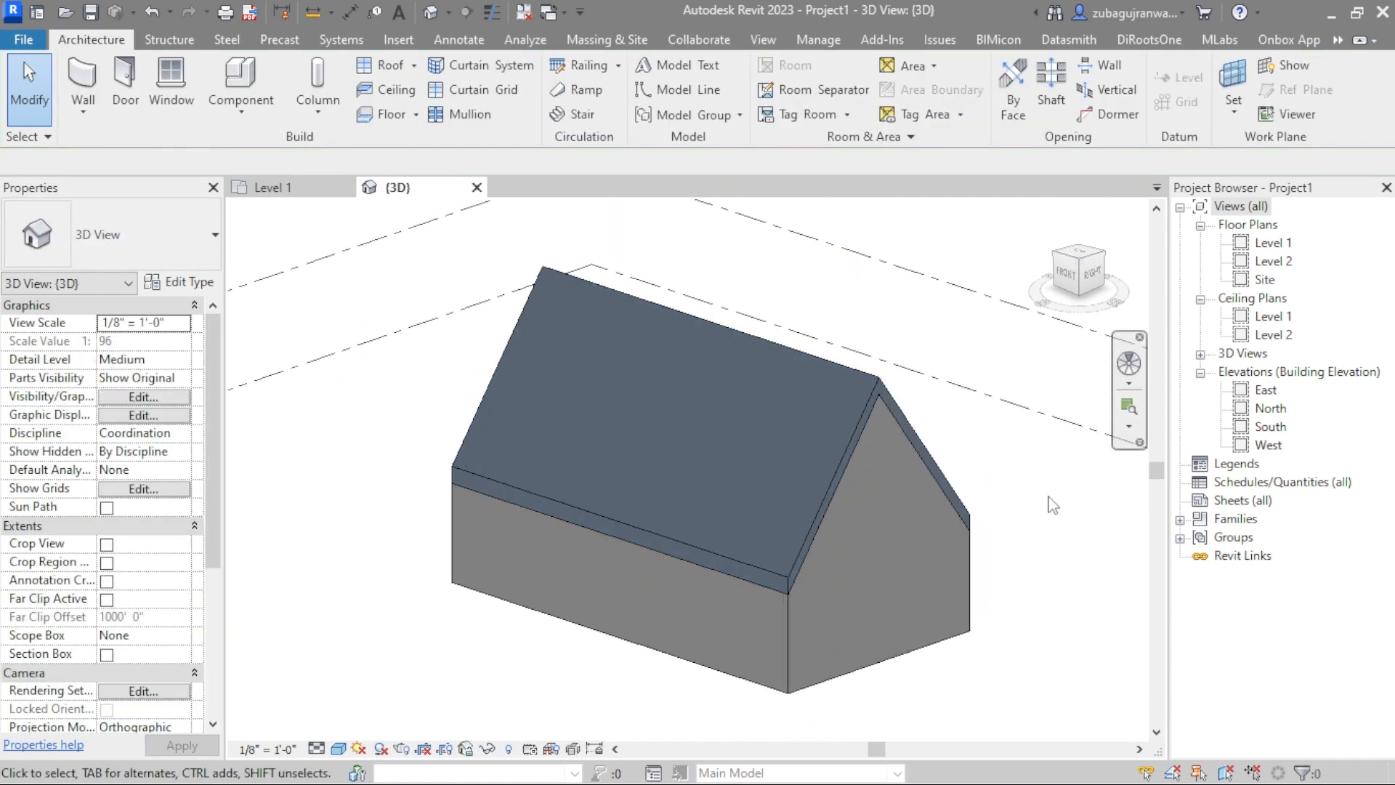
Delete the near gable-end wall on the right side of the house
{"action": "scroll", "coordinate": [1053, 504], "scroll_direction": "up", "scroll_amount": 1}
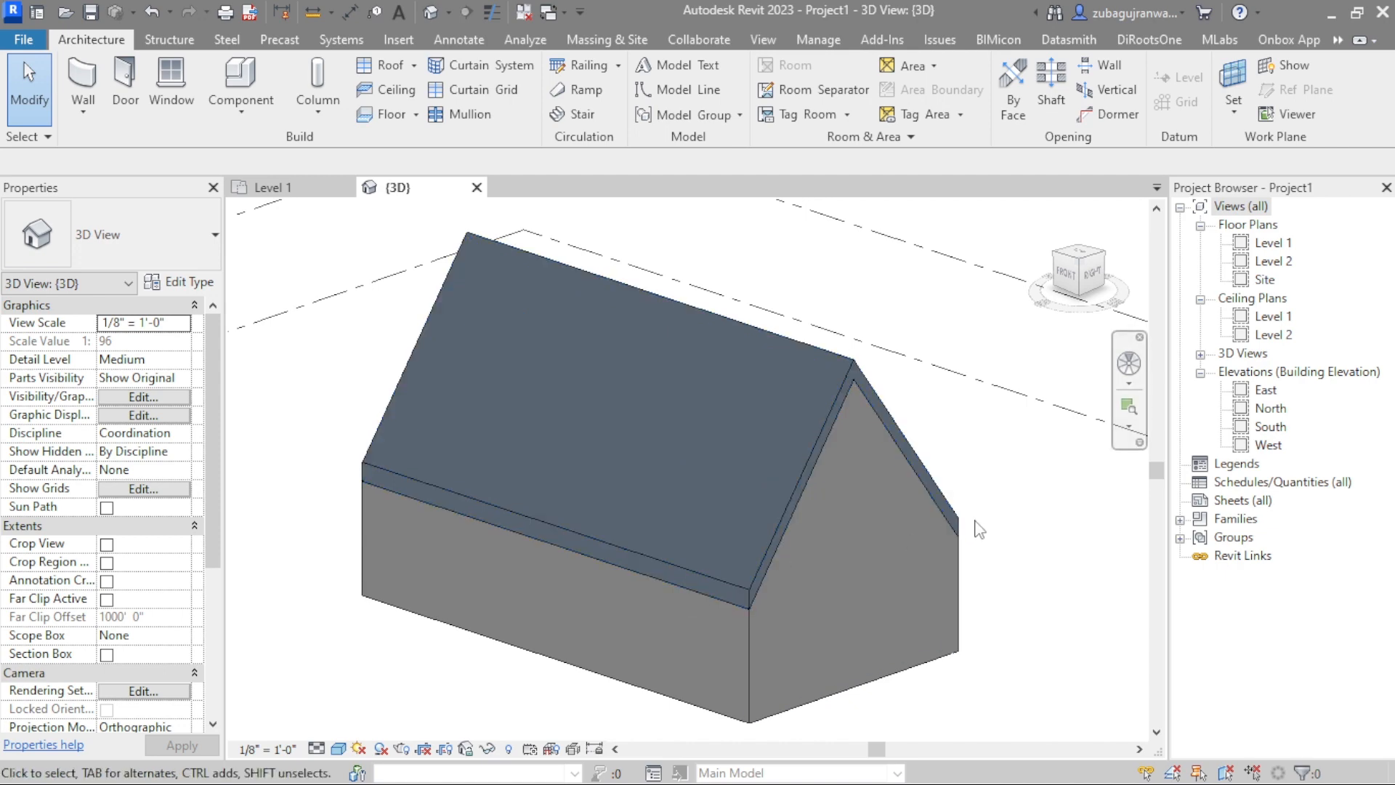
{"action": "mouse_move", "coordinate": [642, 581]}
{"action": "middle_mouse_down", "text": "shift"}
{"action": "mouse_move", "coordinate": [970, 299]}
{"action": "mouse_move", "coordinate": [841, 289]}
{"action": "mouse_move", "coordinate": [1091, 276]}
{"action": "middle_mouse_up", "text": "shift"}
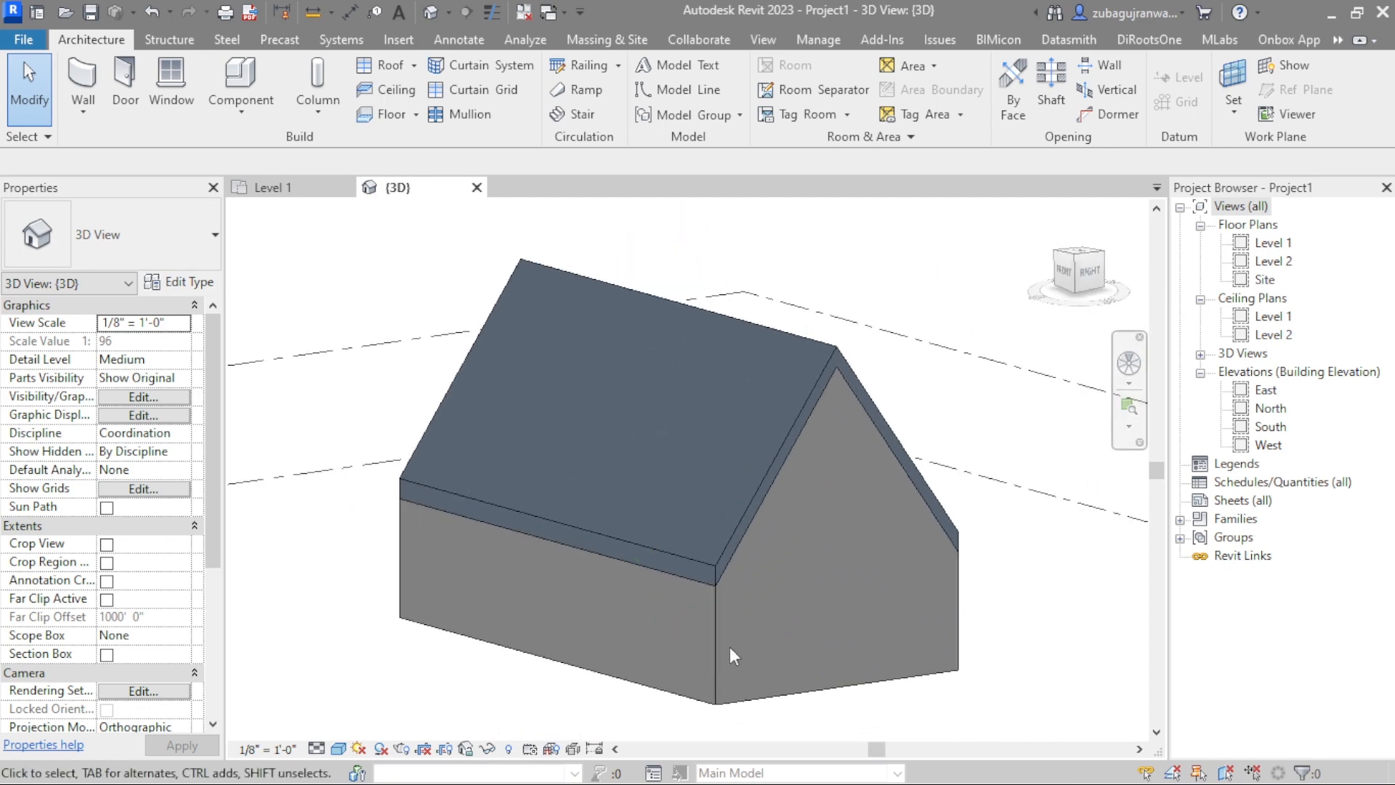
{"action": "left_click", "coordinate": [884, 625]}
{"action": "scroll", "coordinate": [878, 625], "scroll_direction": "down", "scroll_amount": 1}
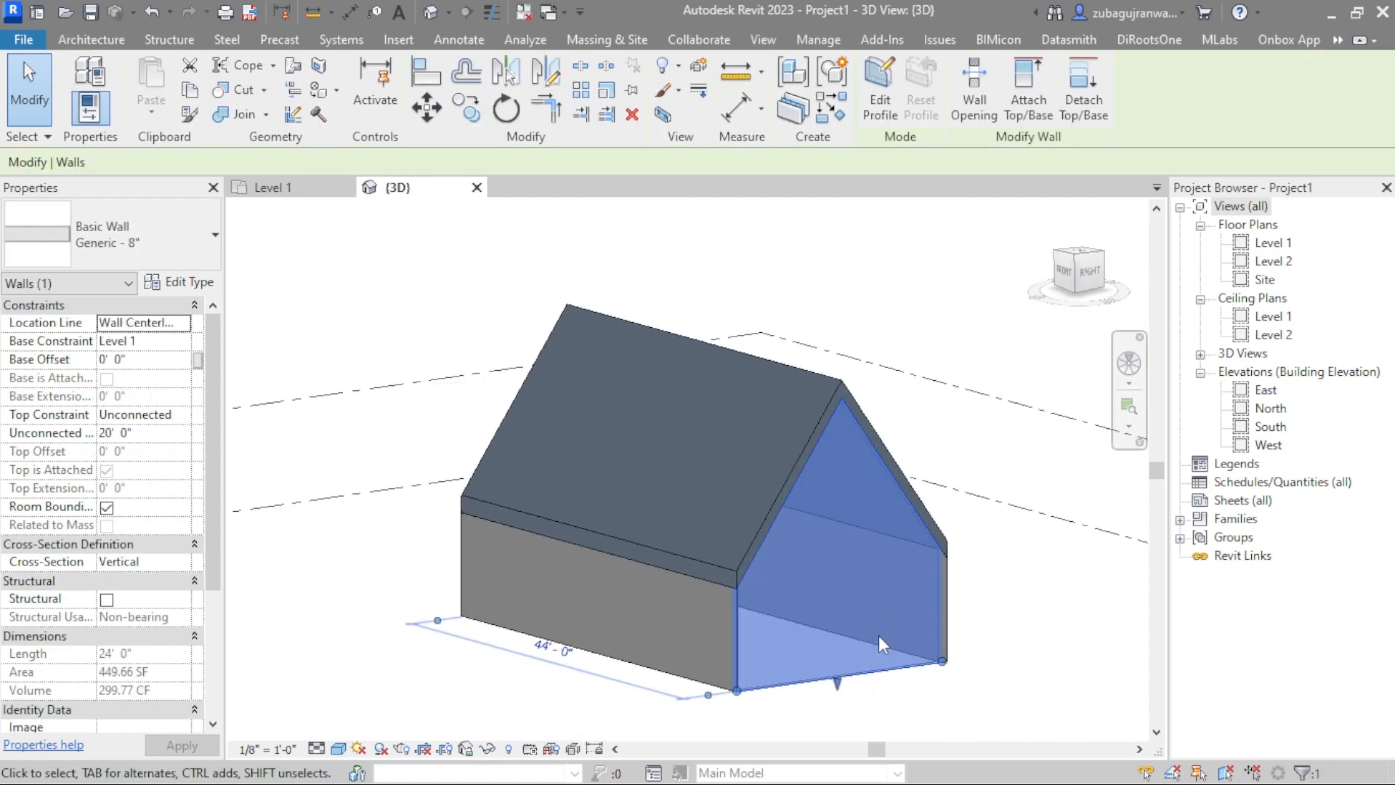
{"action": "scroll", "coordinate": [858, 624], "scroll_direction": "up", "scroll_amount": 1}
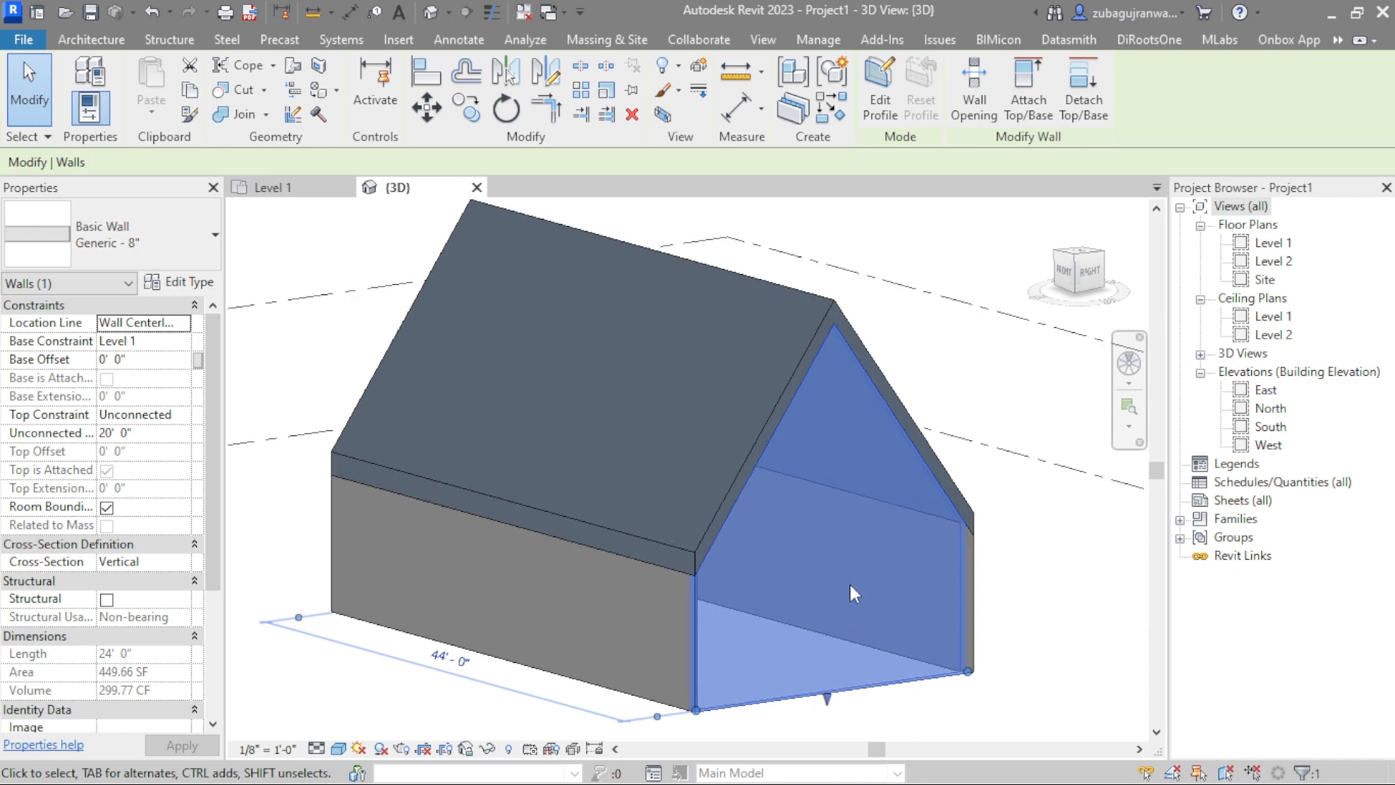
{"action": "key", "text": "Delete"}
{"action": "scroll", "coordinate": [852, 582], "scroll_direction": "down", "scroll_amount": 2}
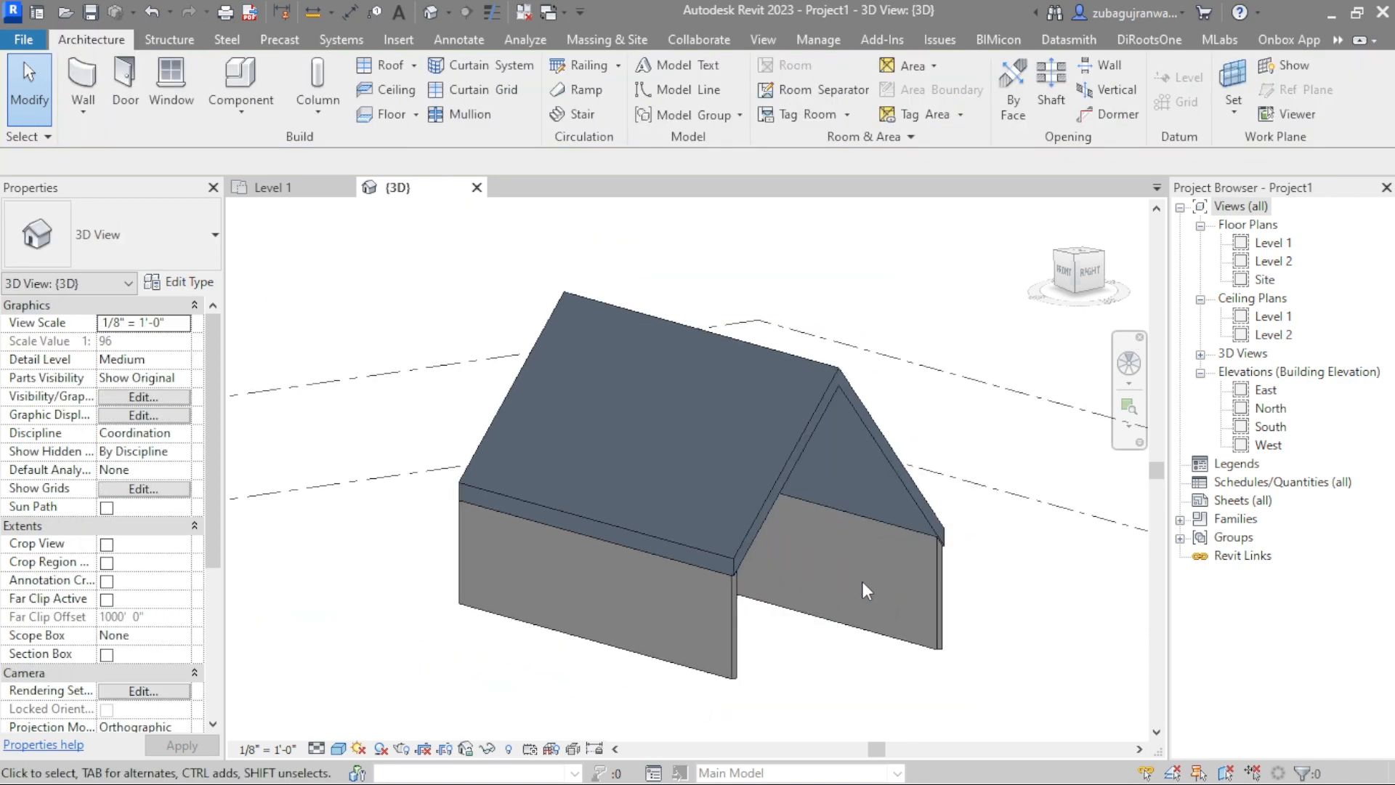
Face the house from the right and delete the remaining gable-end wall at the far short side
{"action": "left_click", "coordinate": [1090, 272]}
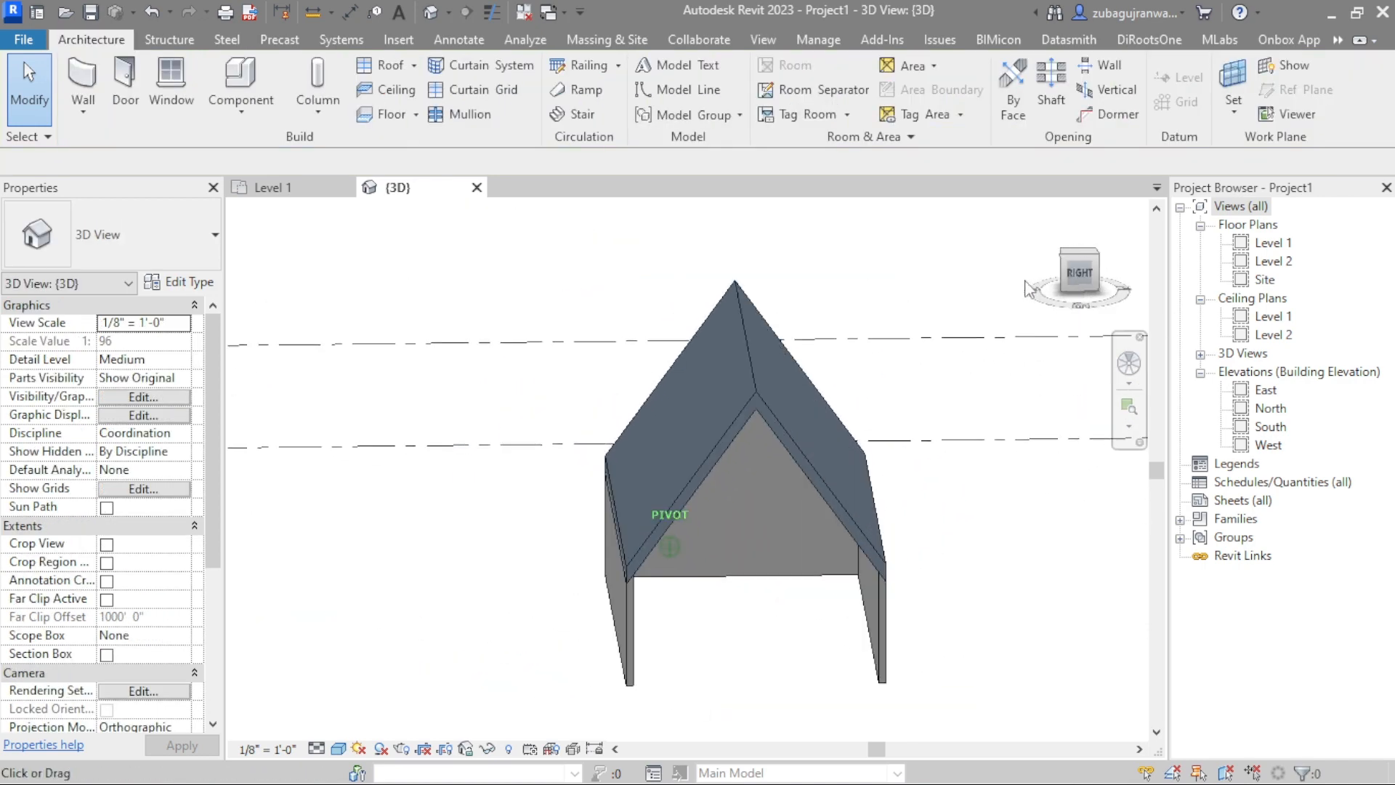
{"action": "left_click", "coordinate": [769, 583]}
{"action": "key", "text": "Delete"}
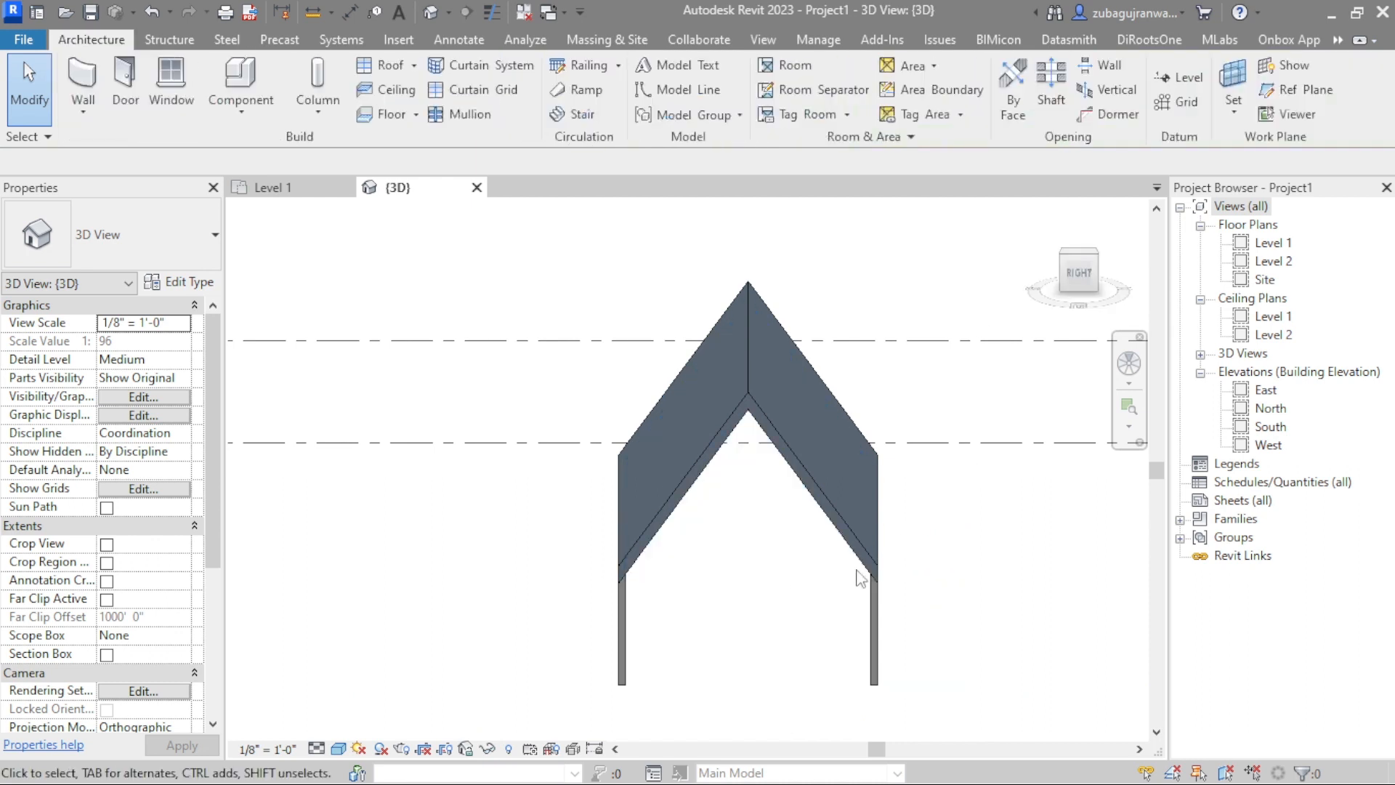
In the Level 1 floor plan, draw a Generic - 8" wall joining the west ends of the two long walls
{"action": "scroll", "coordinate": [869, 557], "scroll_direction": "down", "scroll_amount": 1}
{"action": "double_click", "coordinate": [1271, 244]}
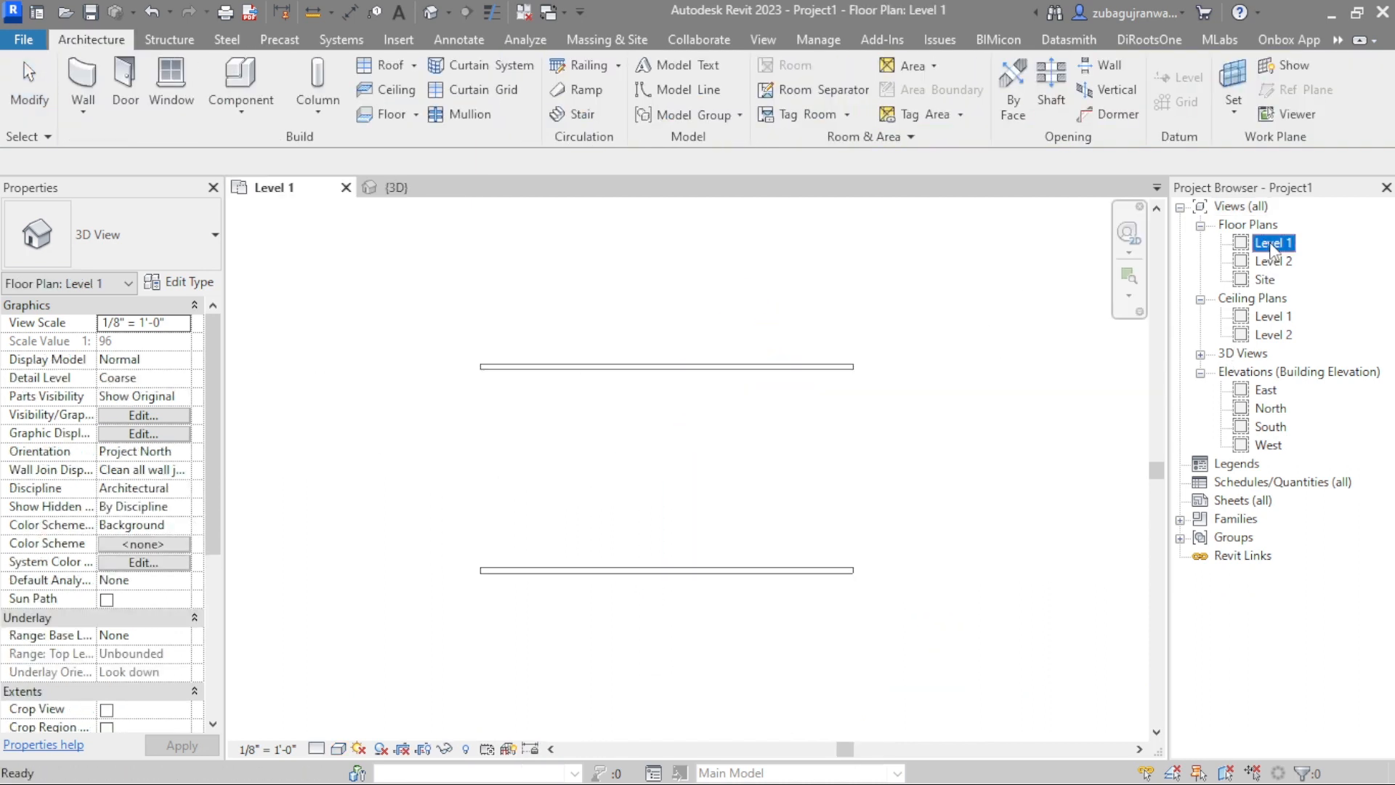
{"action": "left_click", "coordinate": [94, 77]}
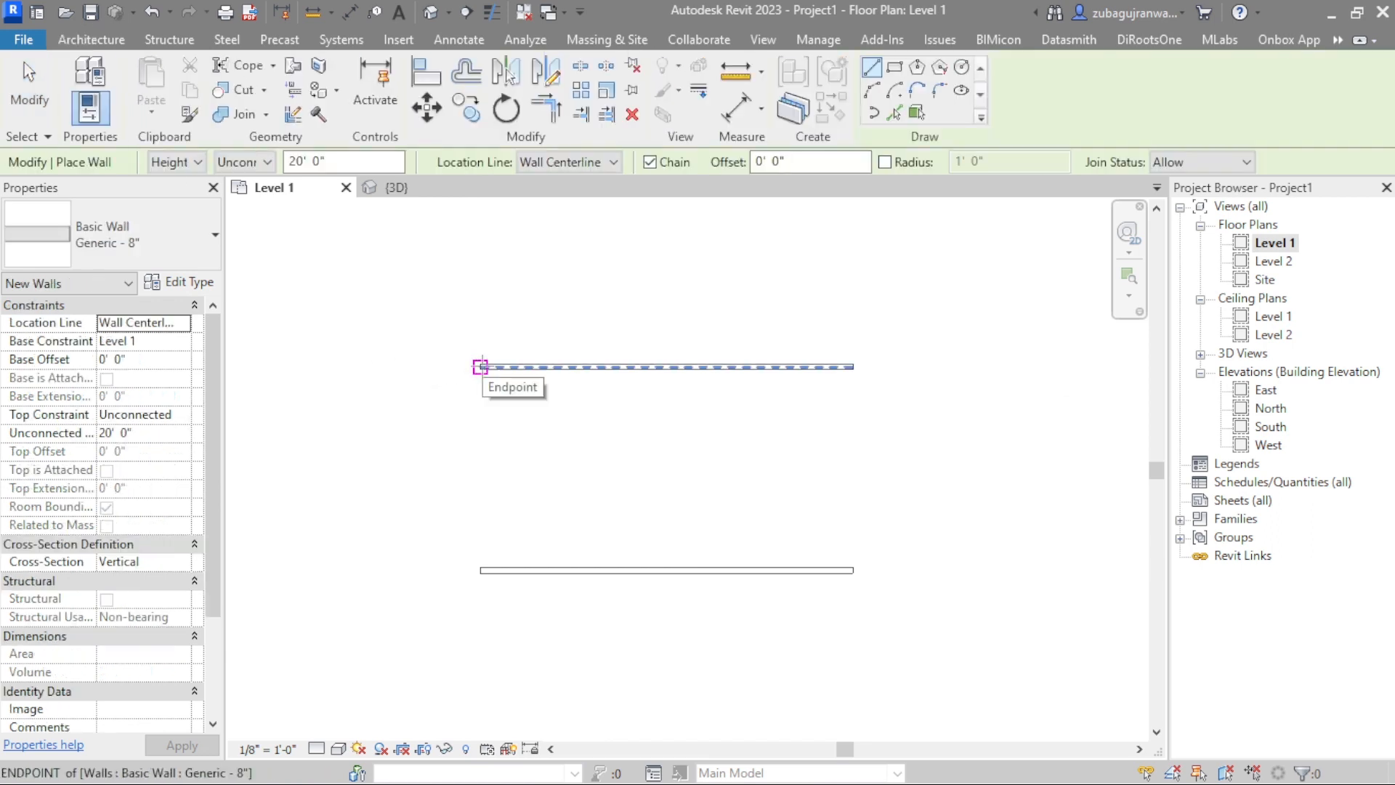
{"action": "left_click", "coordinate": [479, 367]}
{"action": "left_click", "coordinate": [480, 570]}
{"action": "key", "text": "Escape"}
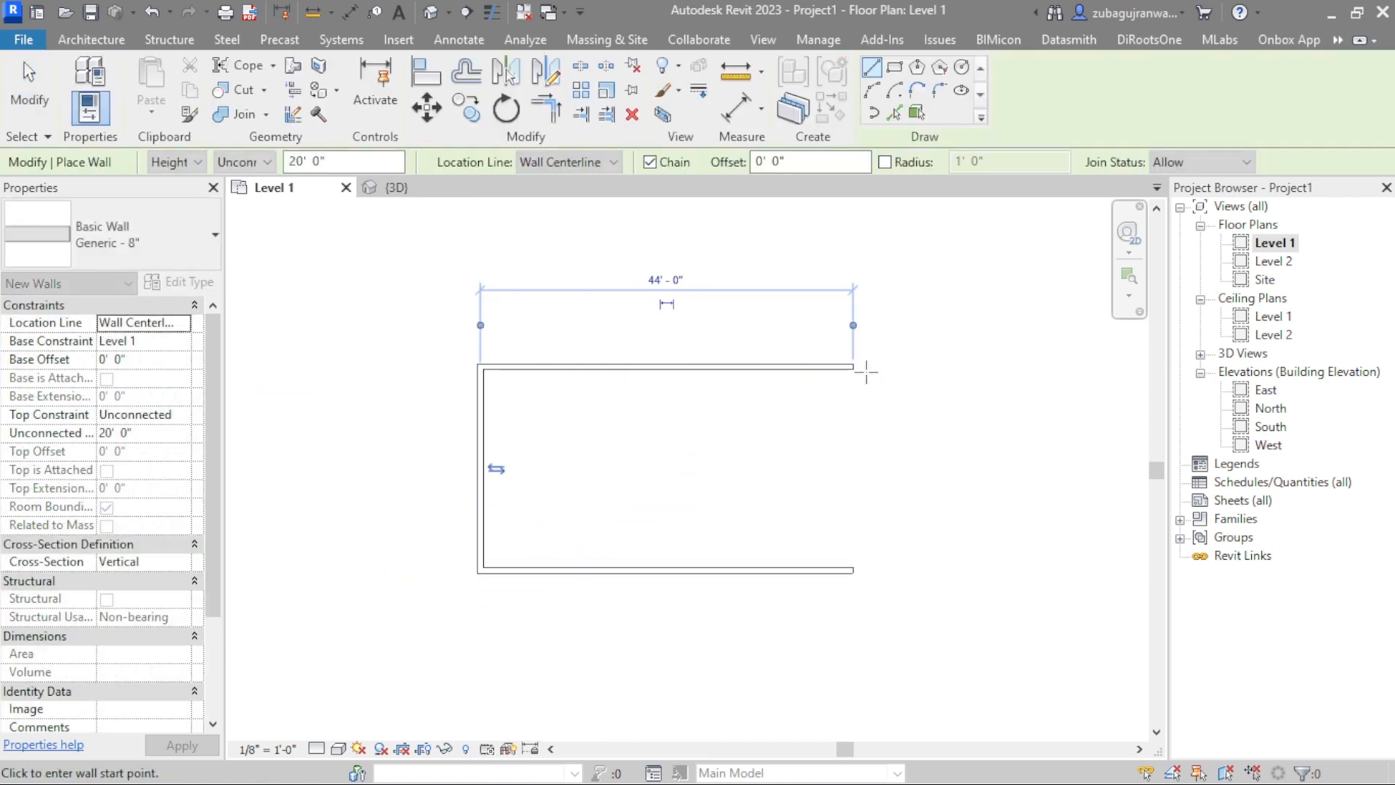
Draw a second Generic - 8" wall between the east ends of the long walls, closing the rectangle
{"action": "left_click", "coordinate": [853, 369]}
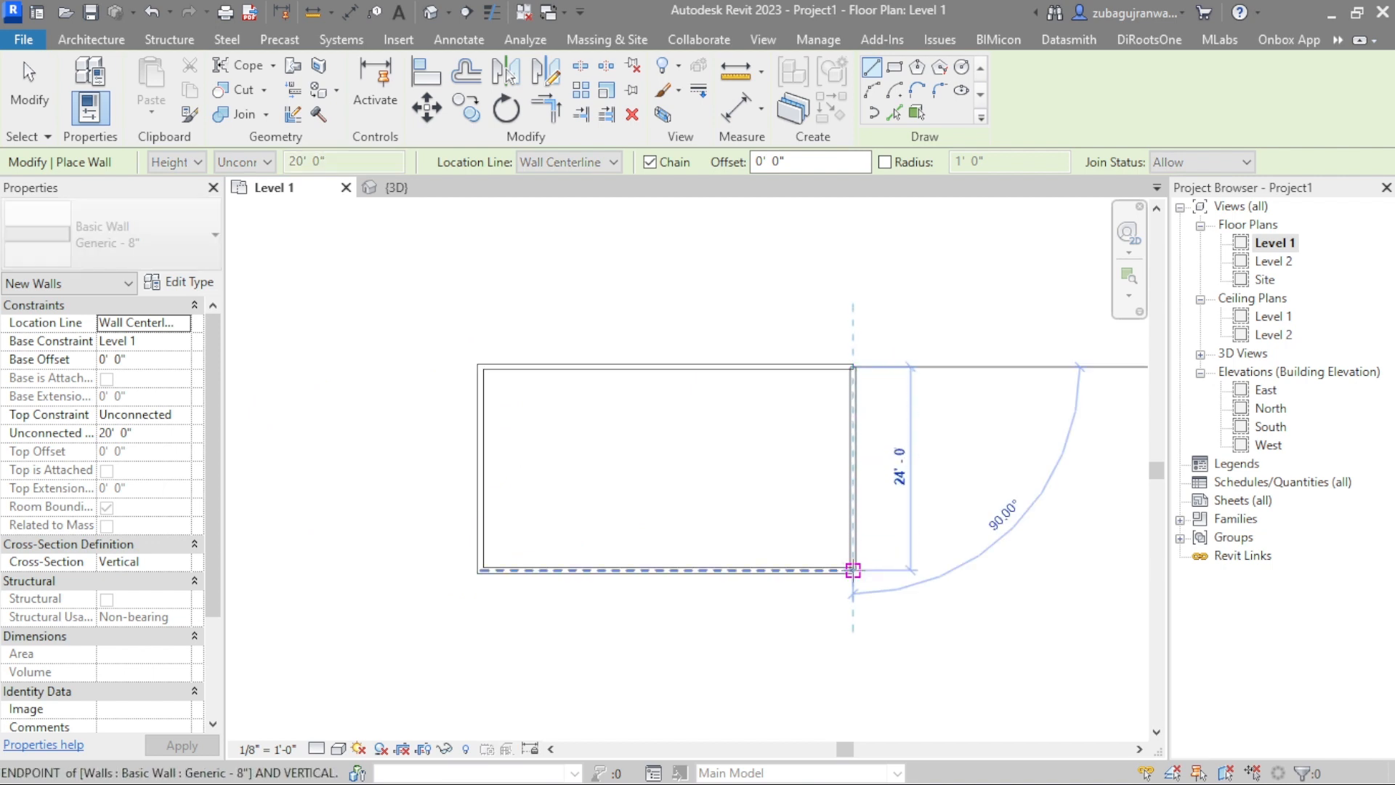
{"action": "left_click", "coordinate": [853, 571]}
{"action": "key", "text": "Escape"}
{"action": "key", "text": "Escape"}
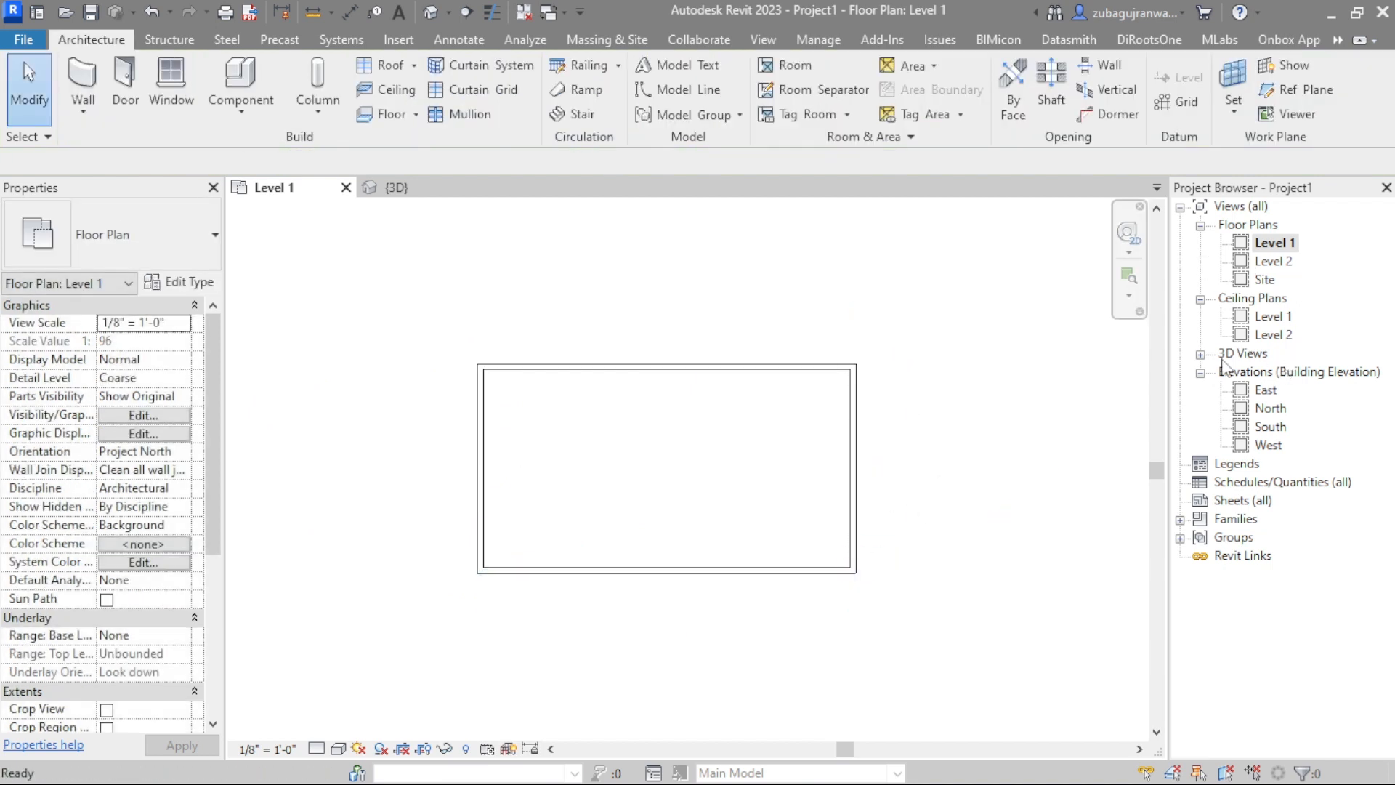
Open the {3D} view and show the near gable end from above, where the new end wall crosses the roof
{"action": "left_click", "coordinate": [1201, 354]}
{"action": "left_click", "coordinate": [1275, 389]}
{"action": "double_click", "coordinate": [1267, 371]}
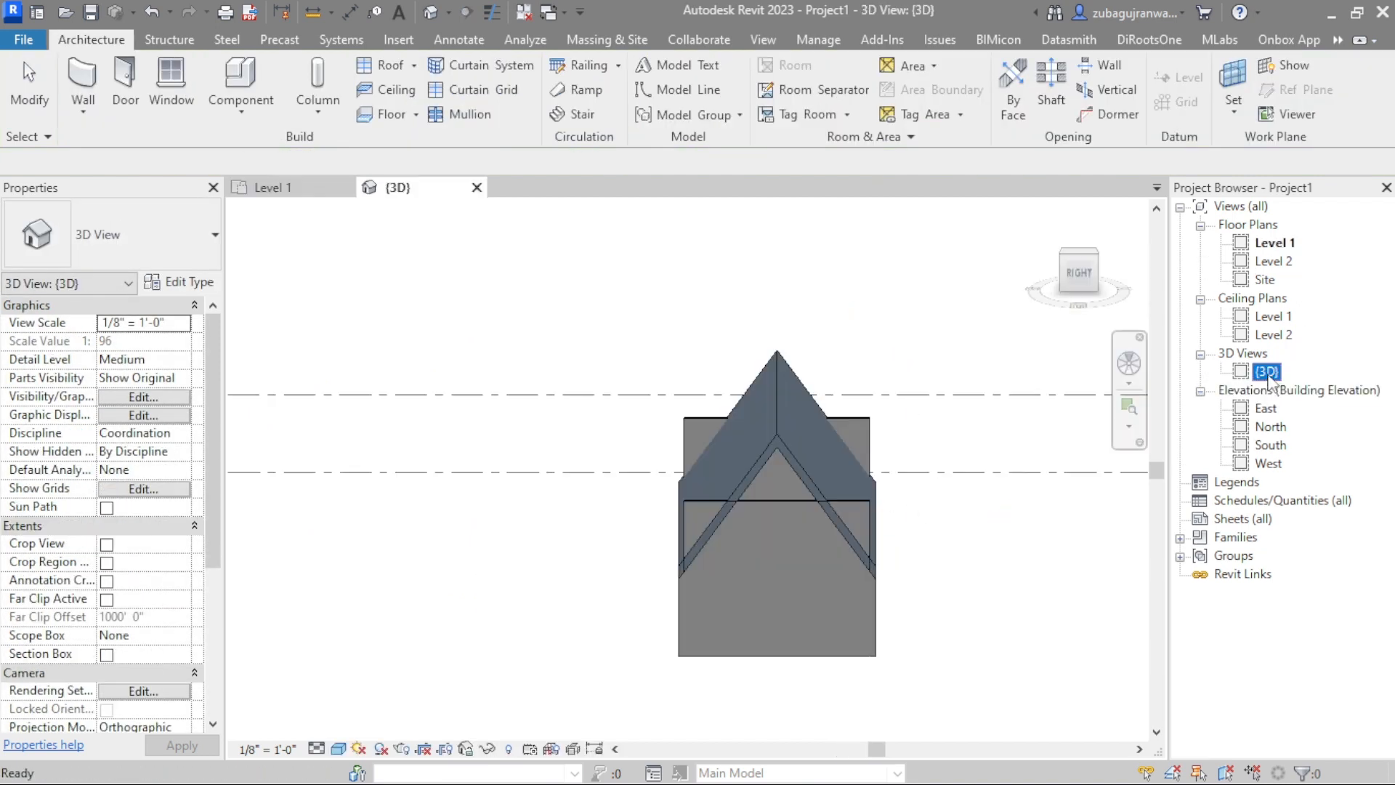
{"action": "left_click", "coordinate": [1080, 273]}
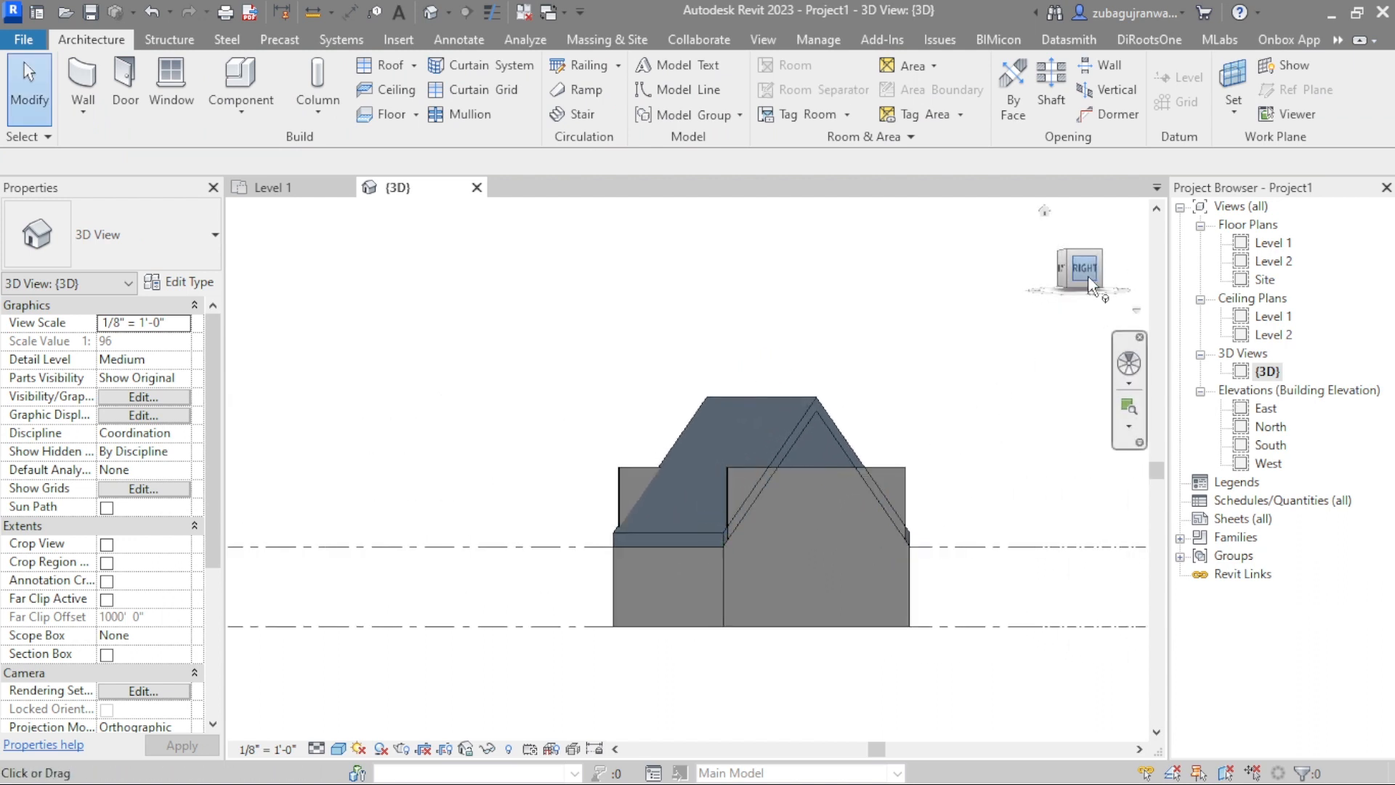
{"action": "left_click_drag", "start_coordinate": [1088, 276], "coordinate": [1098, 333]}
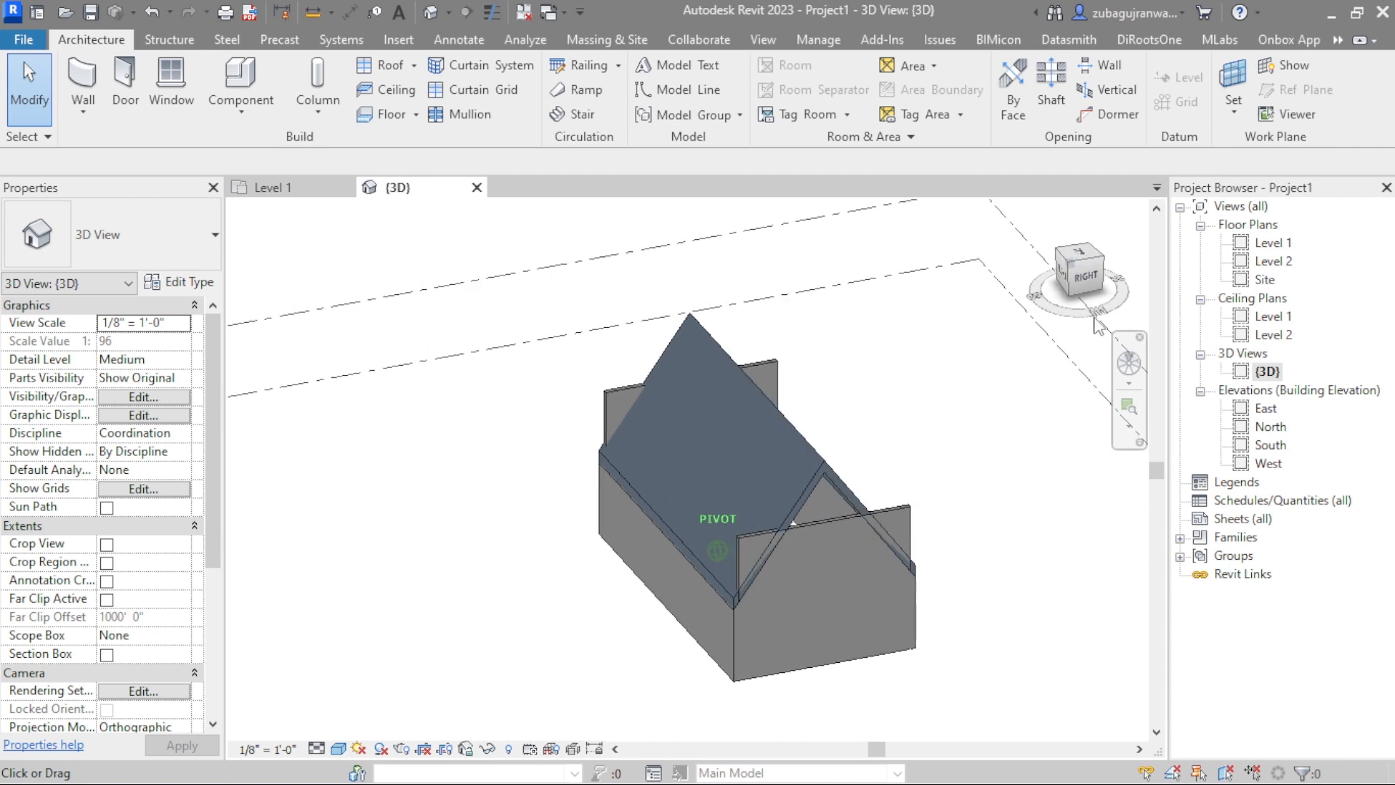
{"action": "scroll", "coordinate": [919, 603], "scroll_direction": "up", "scroll_amount": 2}
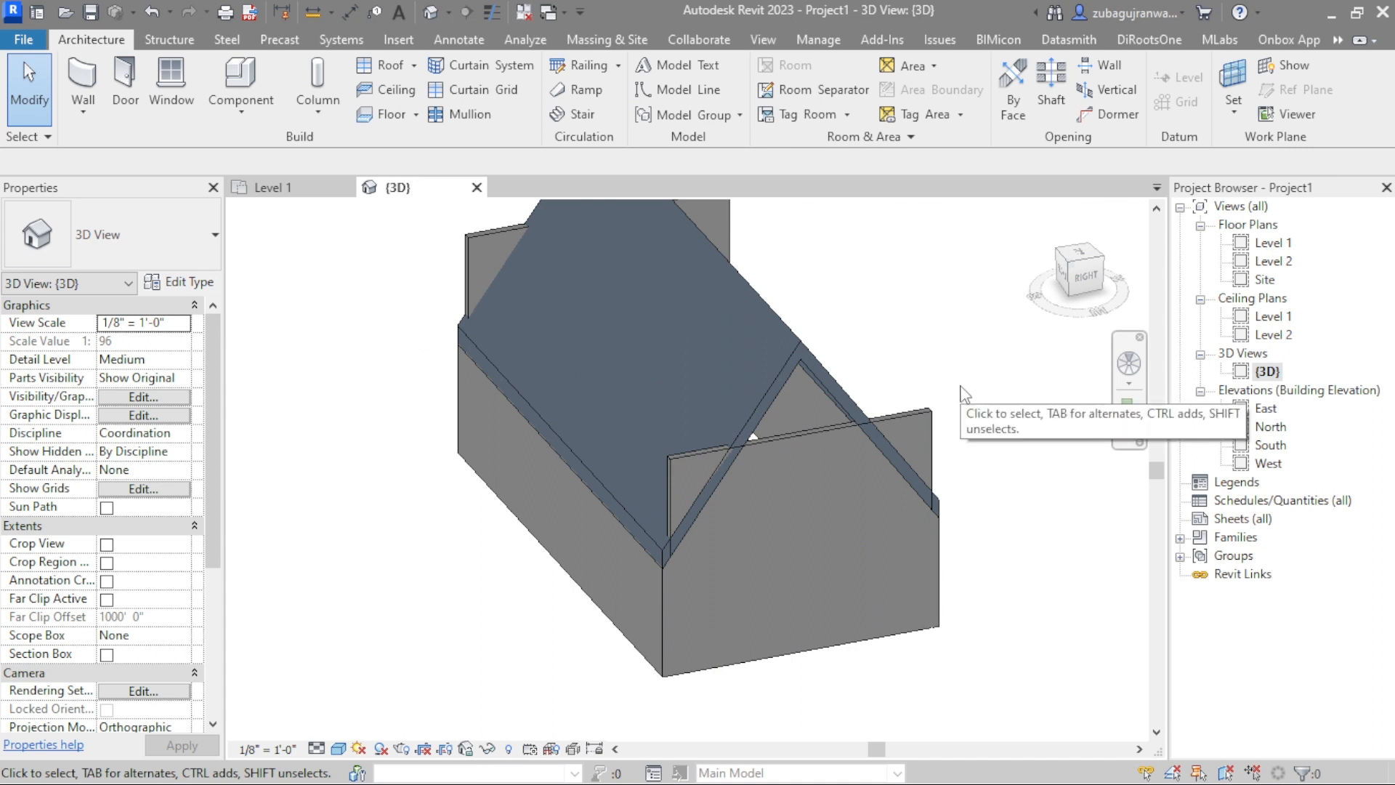
{"action": "scroll", "coordinate": [946, 407], "scroll_direction": "up", "scroll_amount": 2}
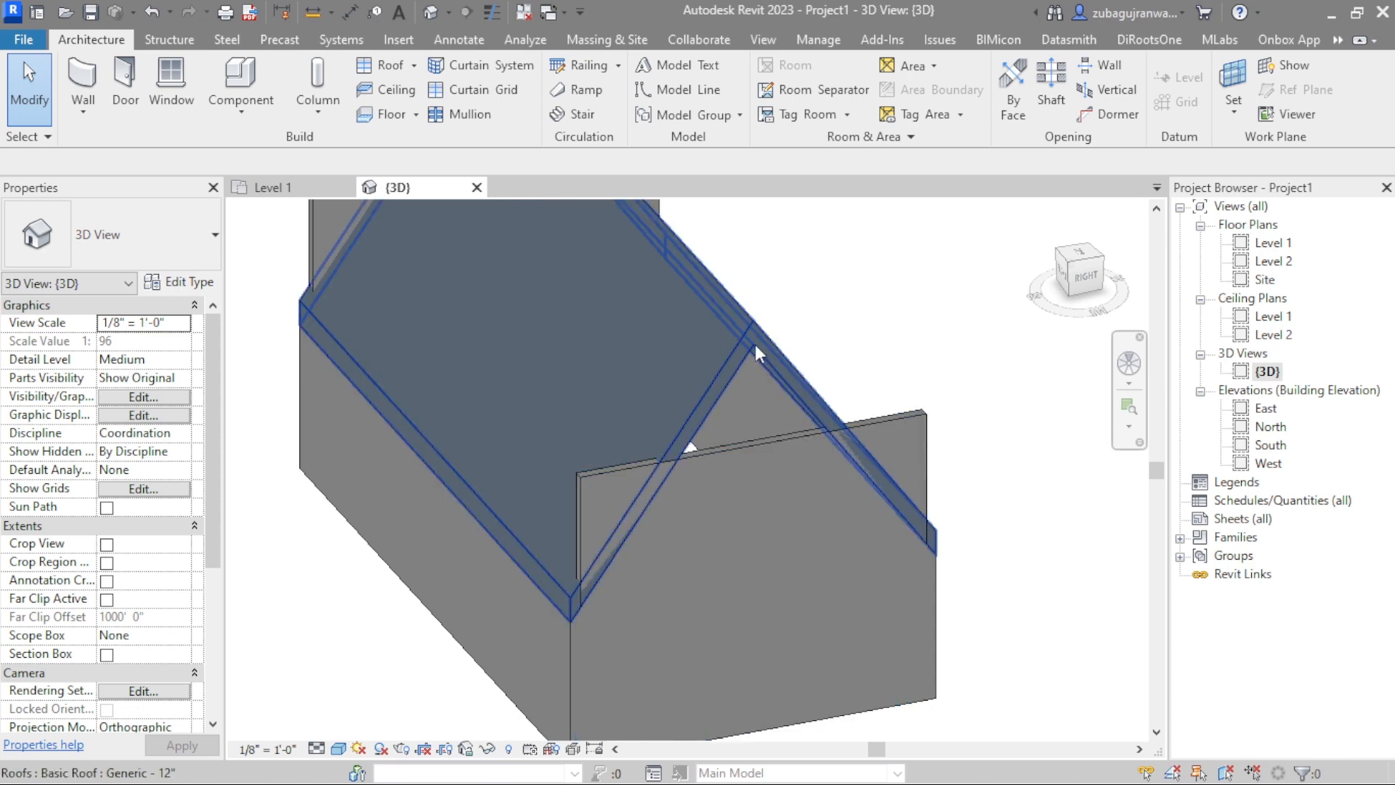
Try to stretch the near end wall above the roof peak with its top shape handle, to about 29' 11" high
{"action": "left_click", "coordinate": [907, 430]}
{"action": "scroll", "coordinate": [912, 444], "scroll_direction": "down", "scroll_amount": 2}
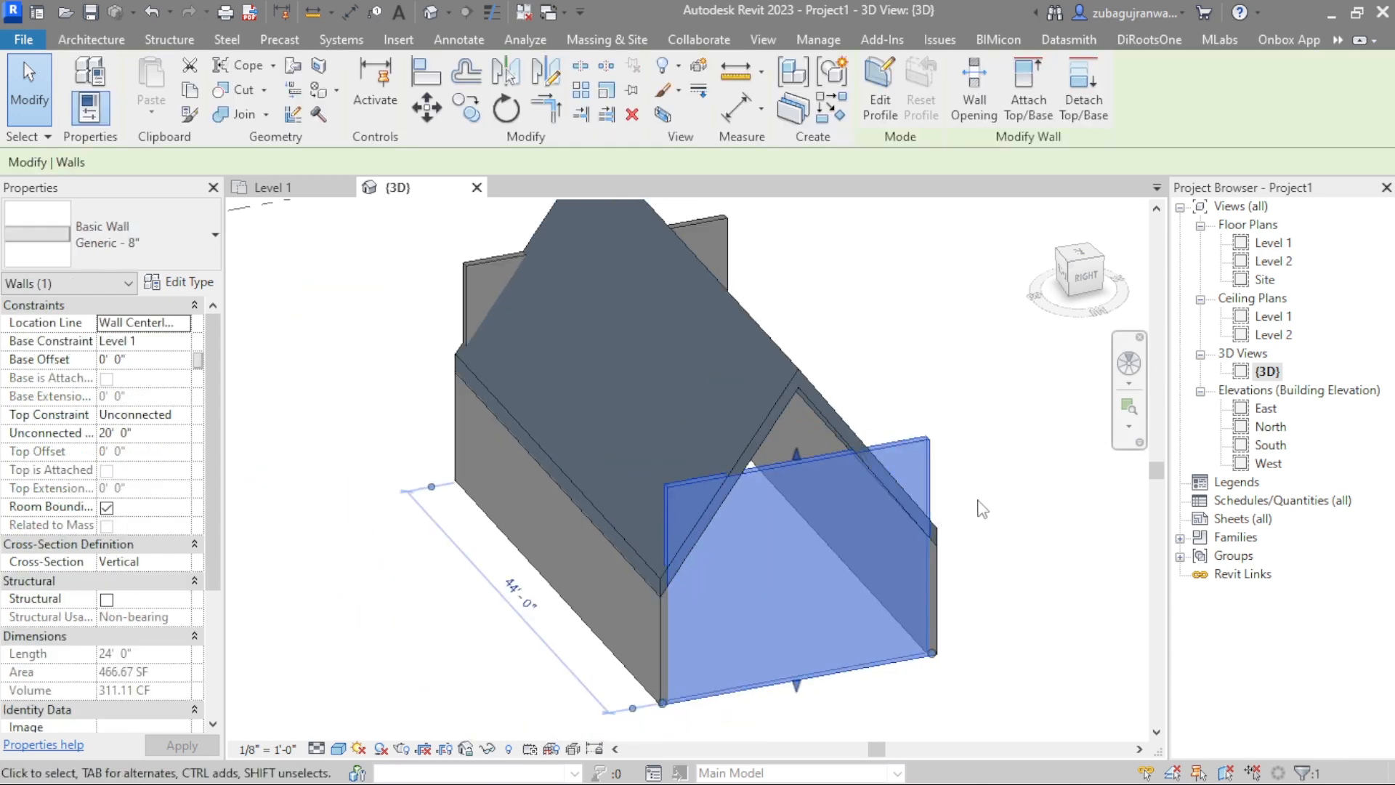
{"action": "scroll", "coordinate": [948, 456], "scroll_direction": "up", "scroll_amount": 1}
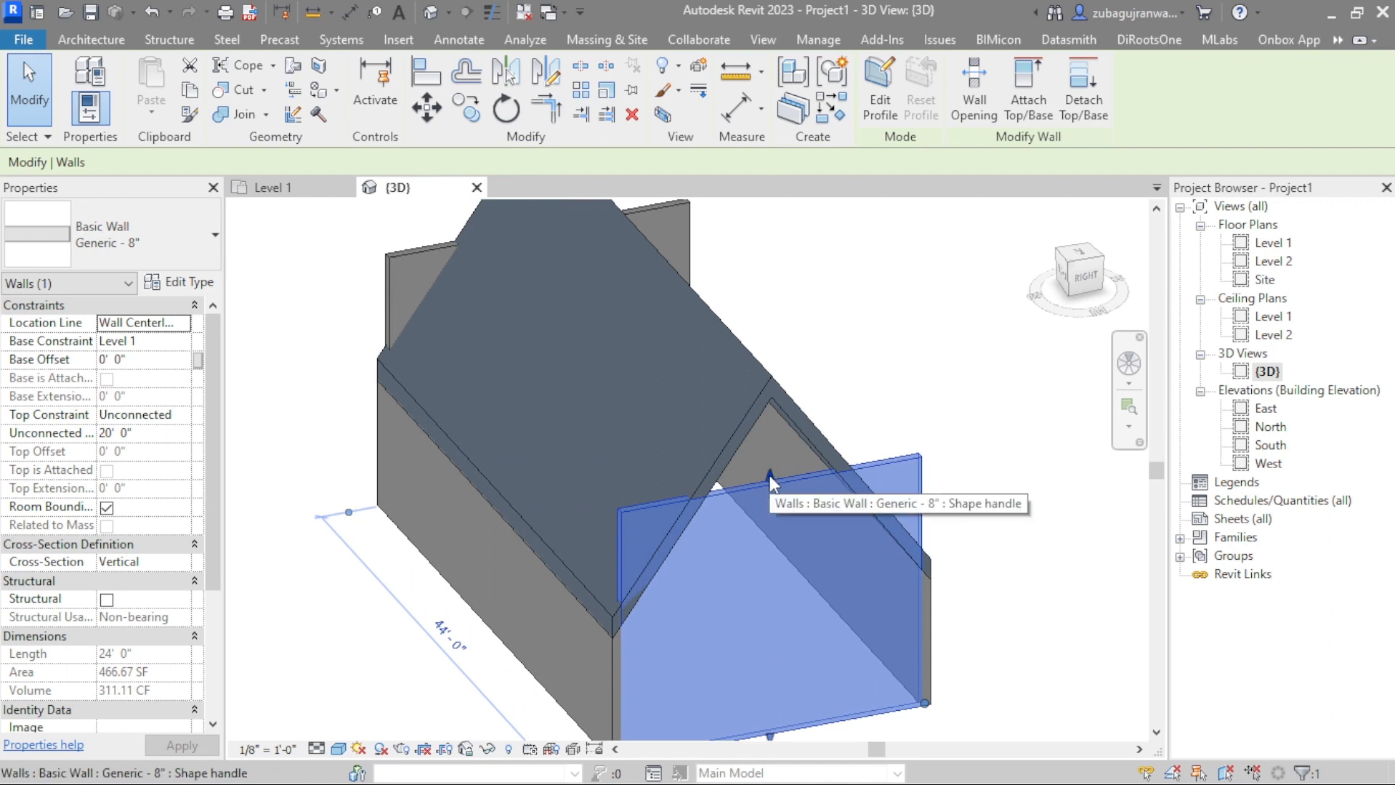
{"action": "left_click_drag", "start_coordinate": [770, 476], "coordinate": [755, 359]}
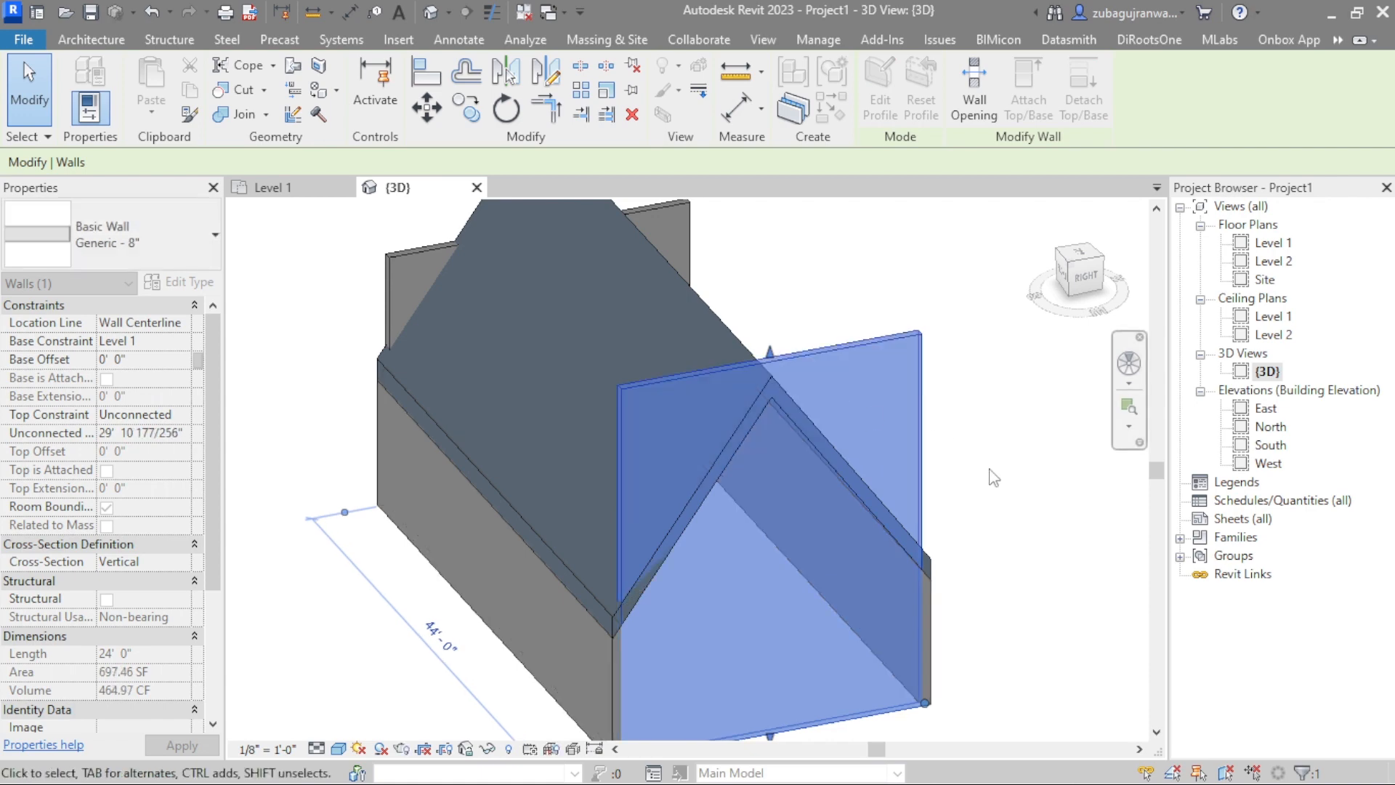
{"action": "key", "text": "Escape"}
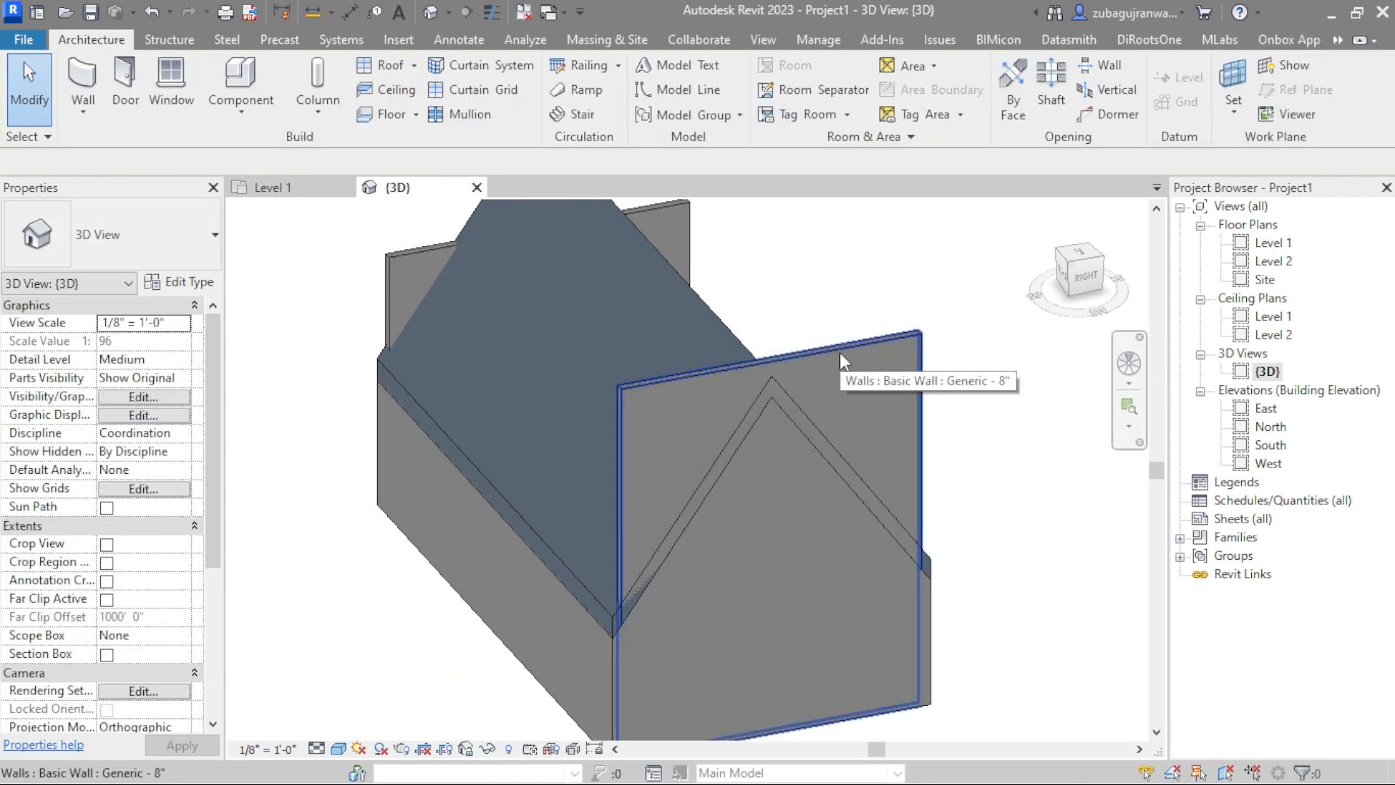
Undo the stretch of the near end wall and attach the wall's top to the gable roof
{"action": "left_click", "coordinate": [760, 385]}
{"action": "key", "text": "ctrl+z"}
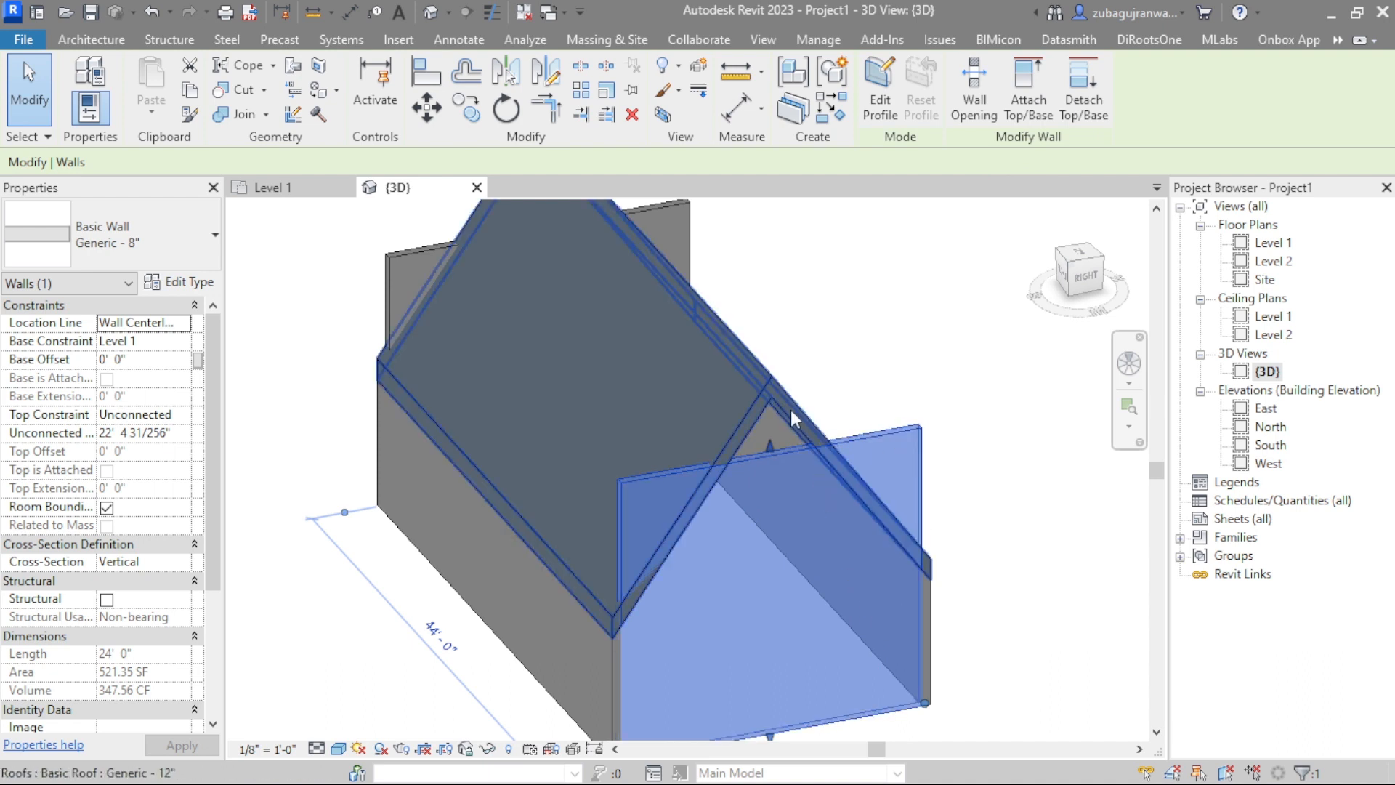
{"action": "left_click", "coordinate": [1021, 99]}
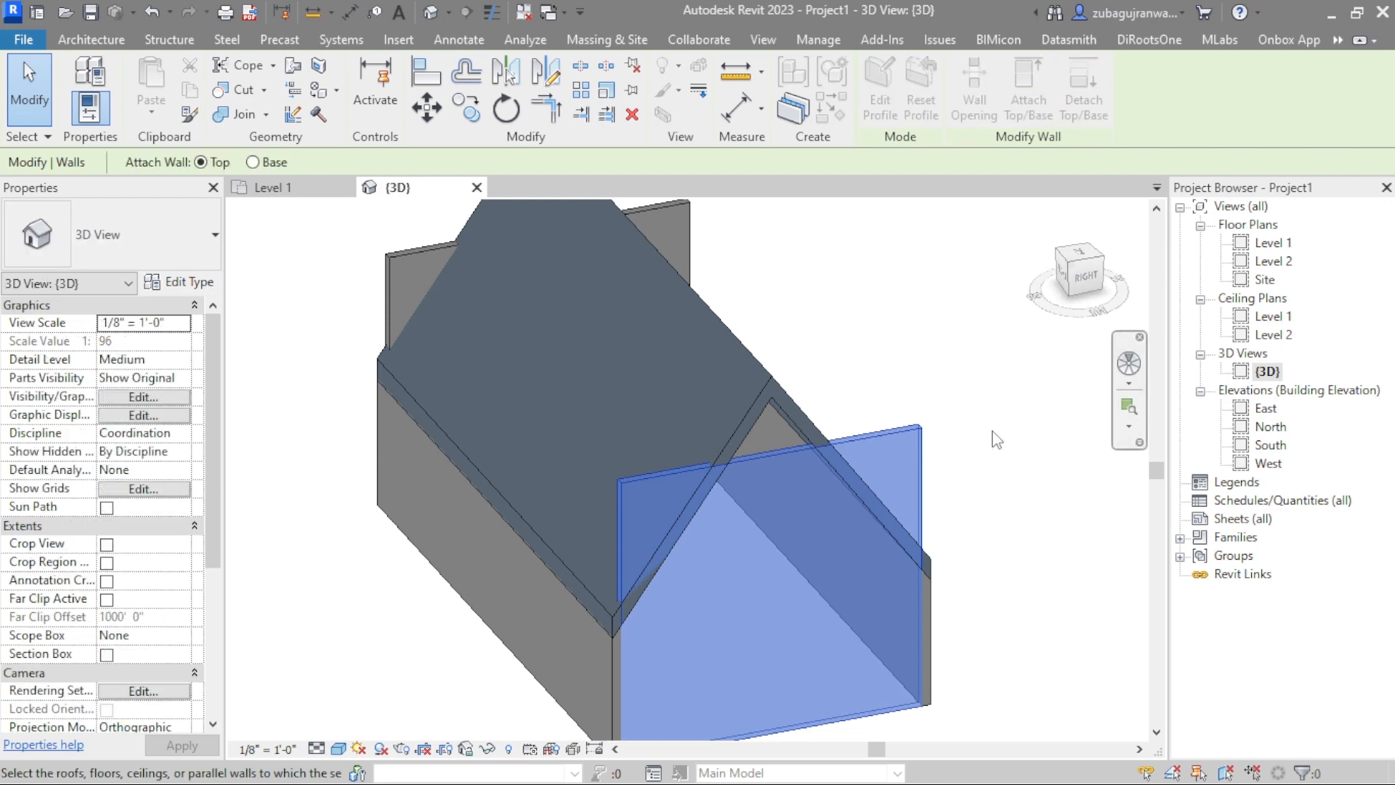
{"action": "left_click", "coordinate": [774, 386]}
{"action": "left_click", "coordinate": [1029, 493]}
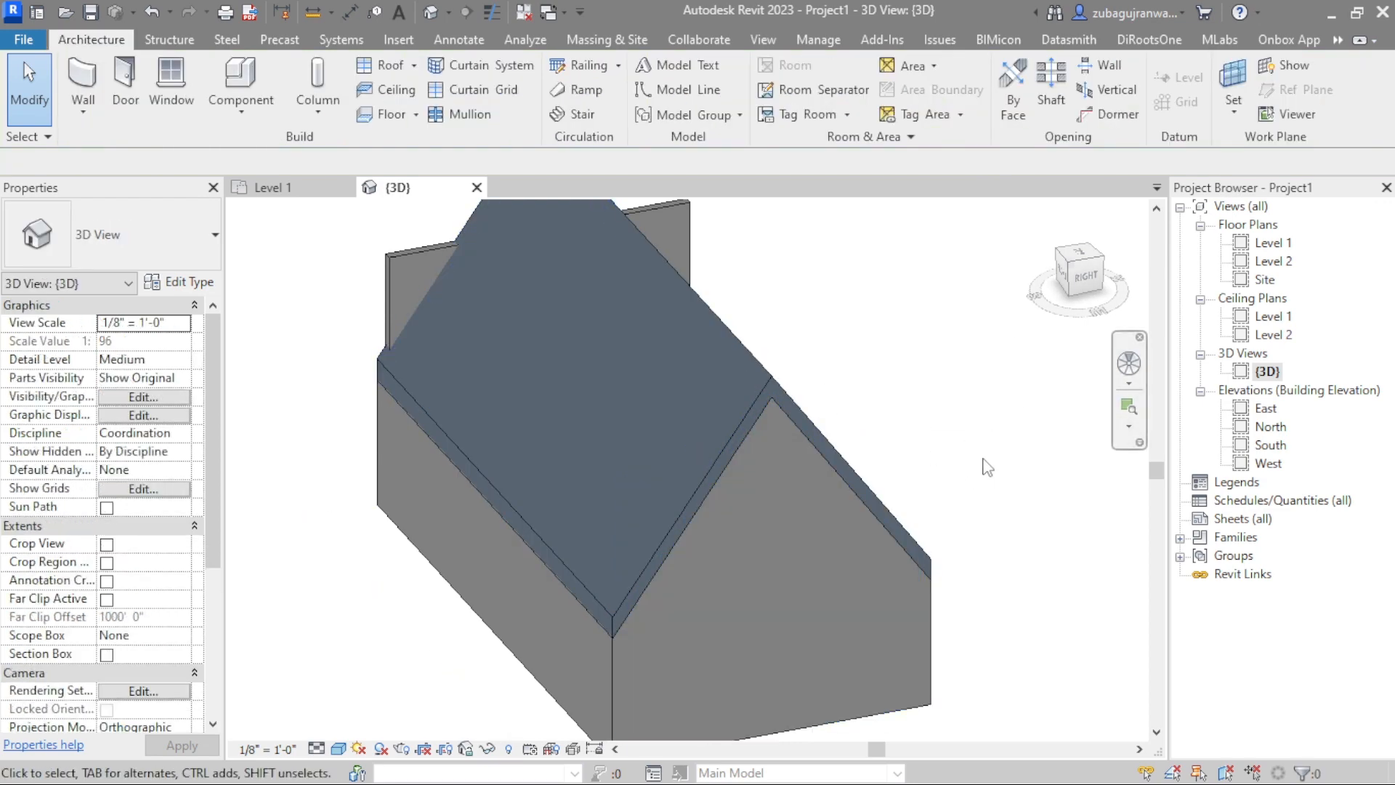
Attach the top of the end wall at the opposite gable end to the roof
{"action": "scroll", "coordinate": [1029, 493], "scroll_direction": "down", "scroll_amount": 2}
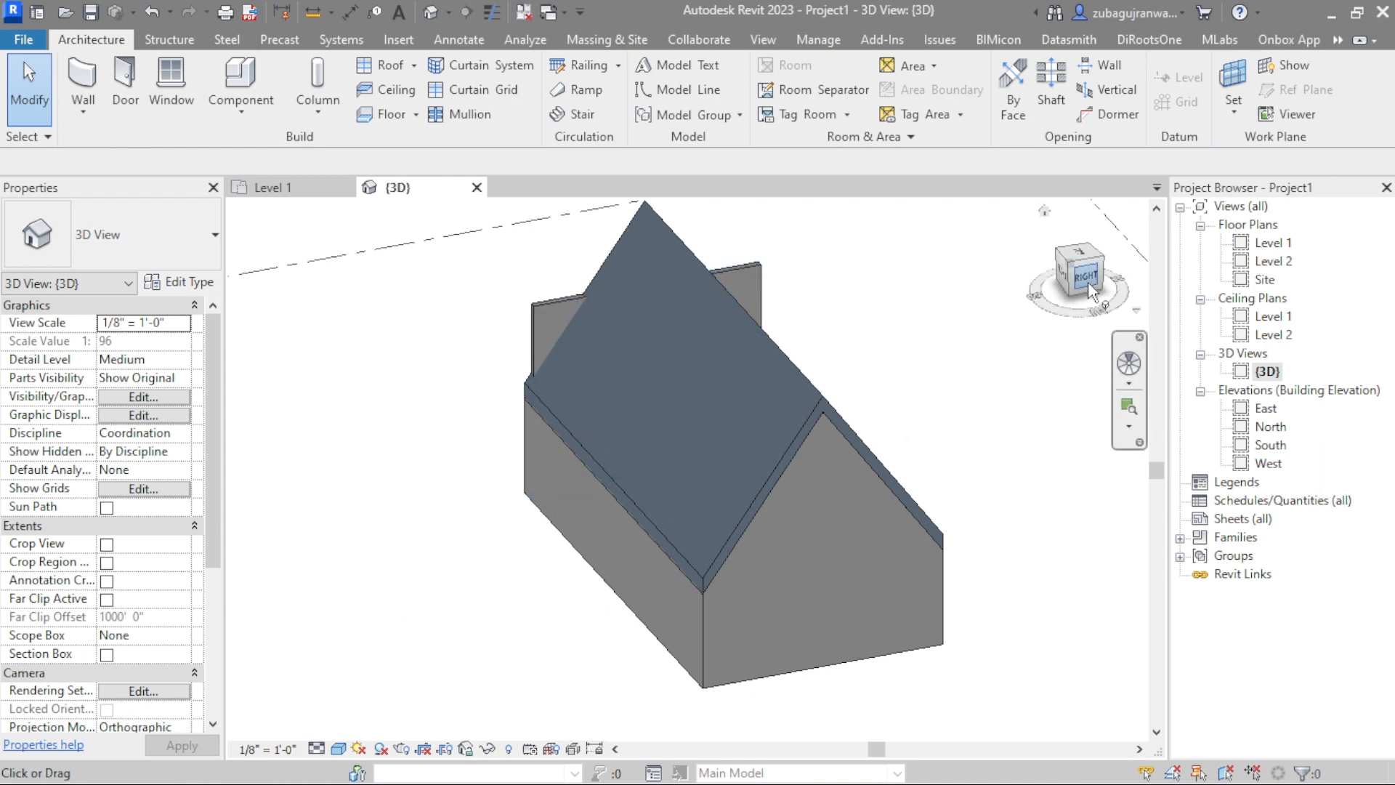
{"action": "mouse_move", "coordinate": [1092, 285]}
{"action": "left_mouse_down"}
{"action": "mouse_move", "coordinate": [254, 279]}
{"action": "mouse_move", "coordinate": [483, 276]}
{"action": "left_mouse_up"}
{"action": "scroll", "coordinate": [311, 436], "scroll_direction": "up", "scroll_amount": 2}
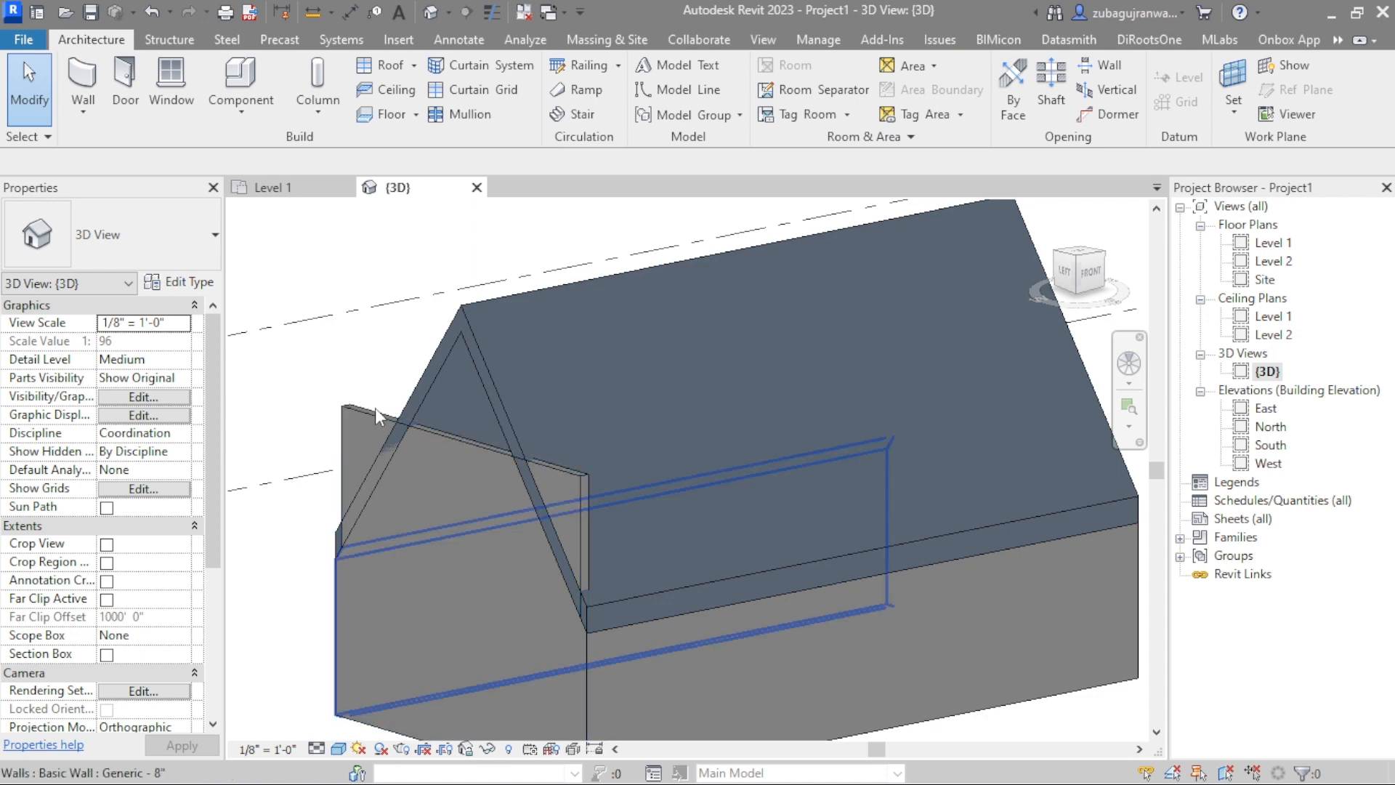
{"action": "left_click", "coordinate": [355, 416]}
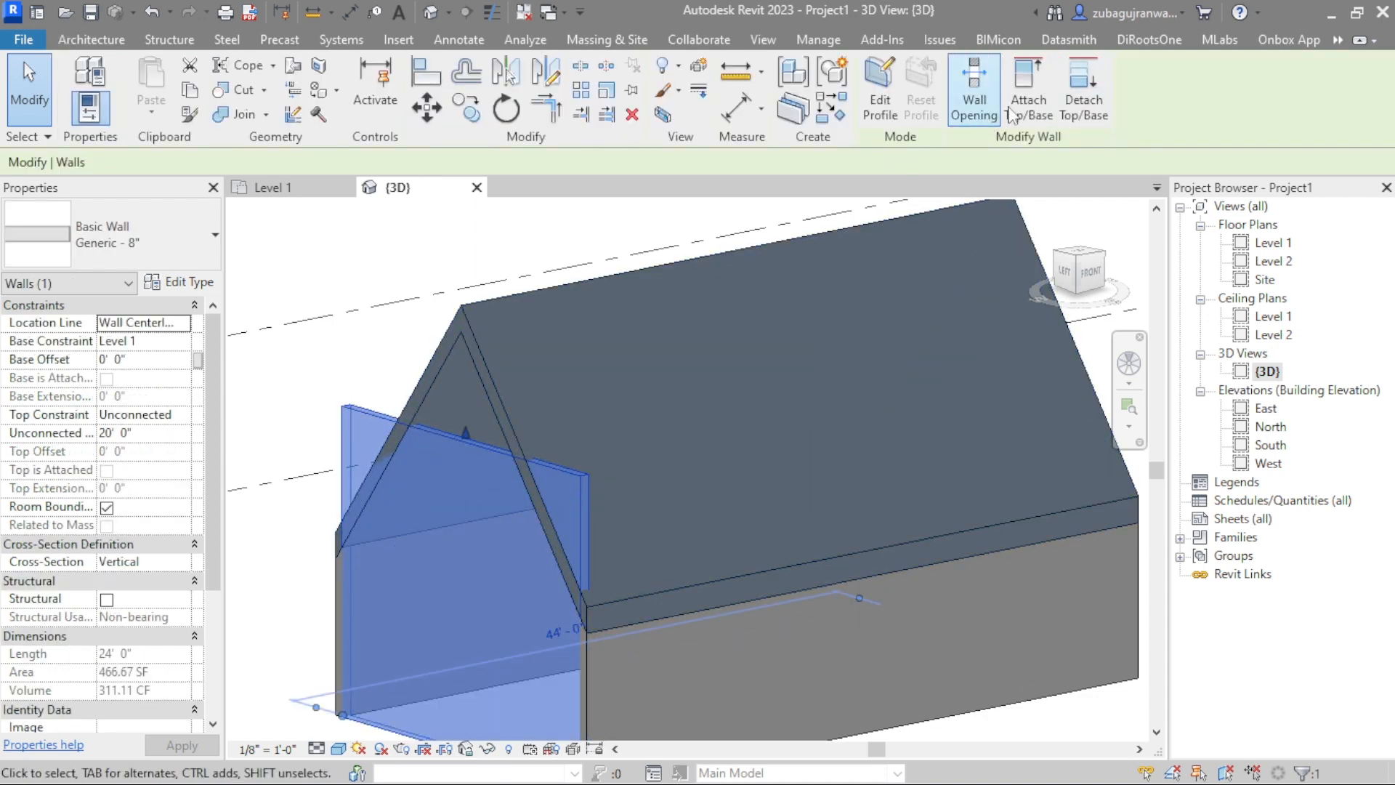
{"action": "left_click", "coordinate": [1028, 98]}
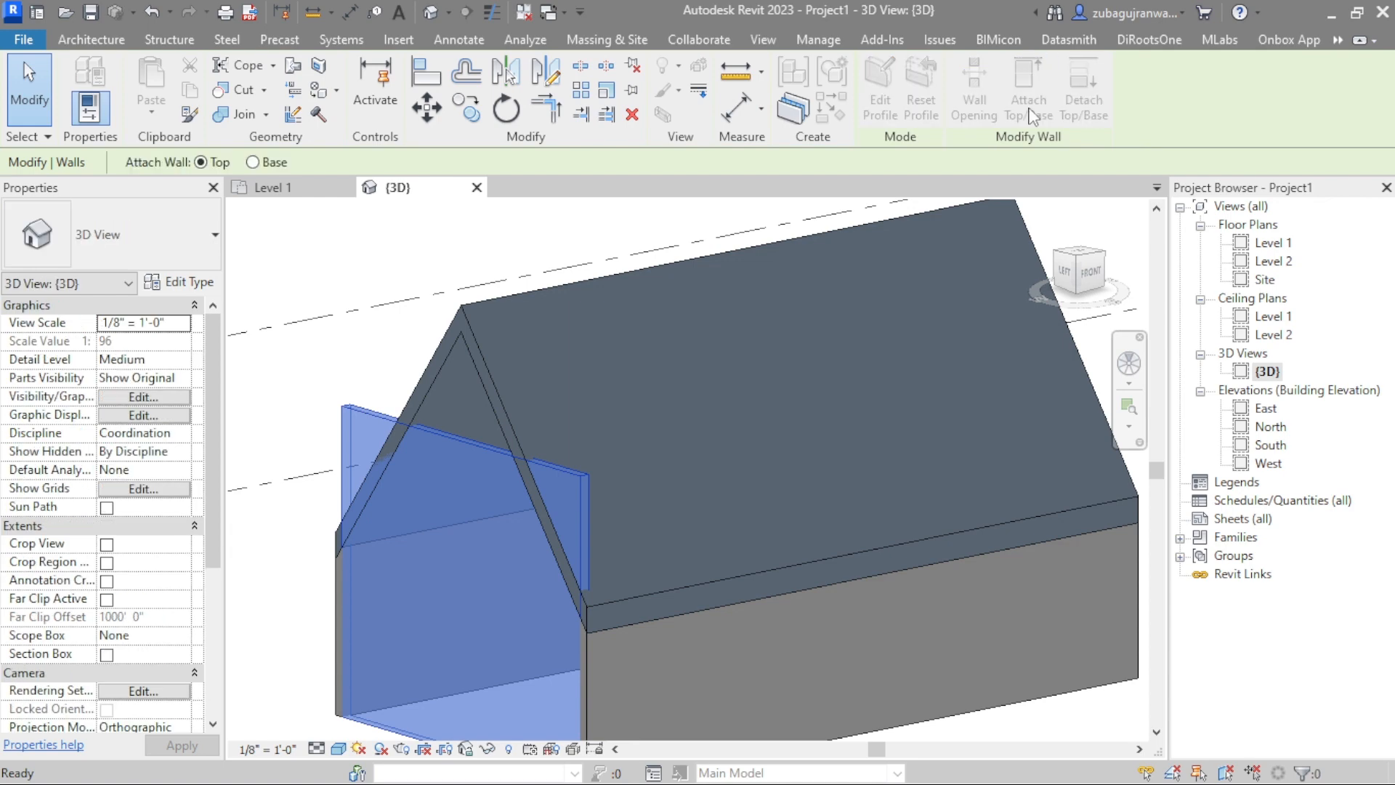
{"action": "left_click", "coordinate": [471, 356]}
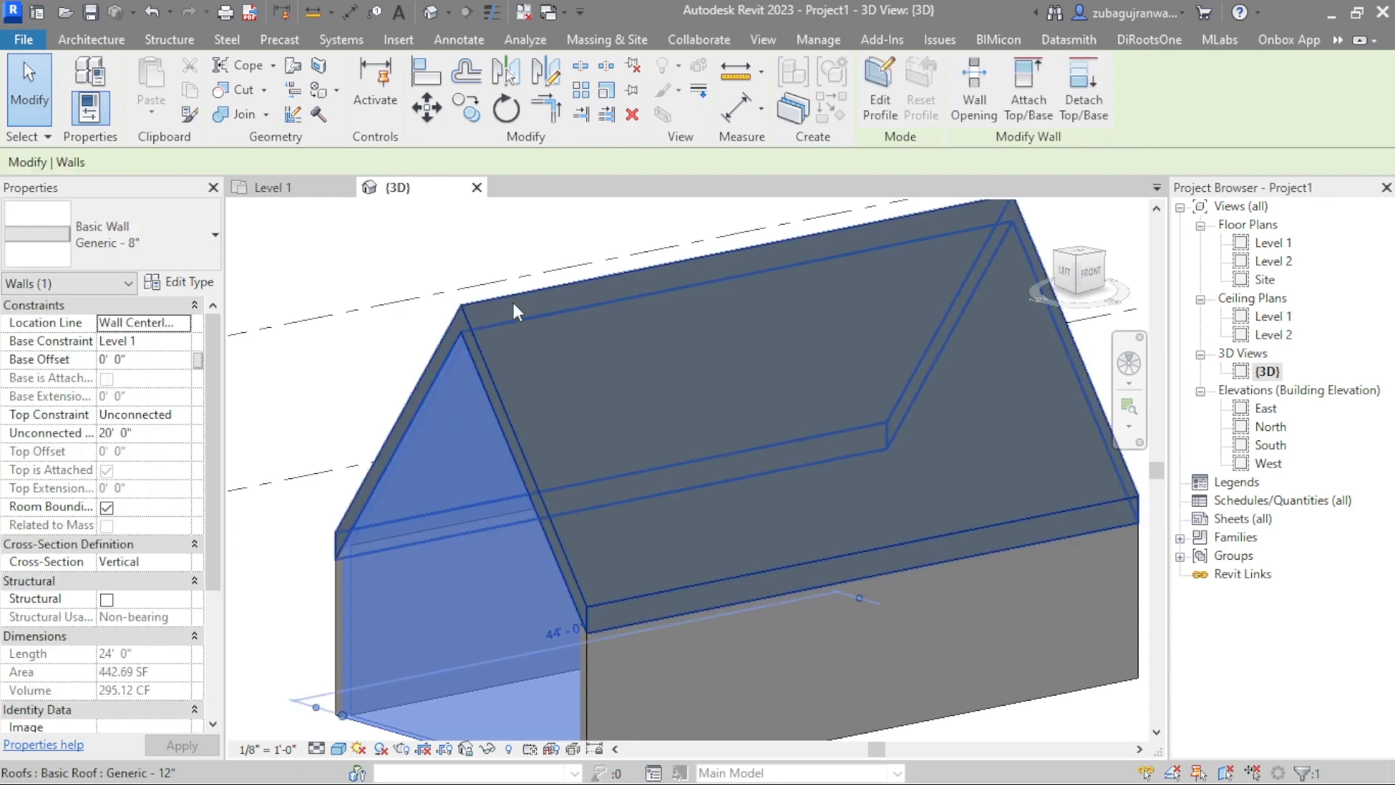
{"action": "scroll", "coordinate": [516, 313], "scroll_direction": "down", "scroll_amount": 3}
{"action": "left_click", "coordinate": [723, 630]}
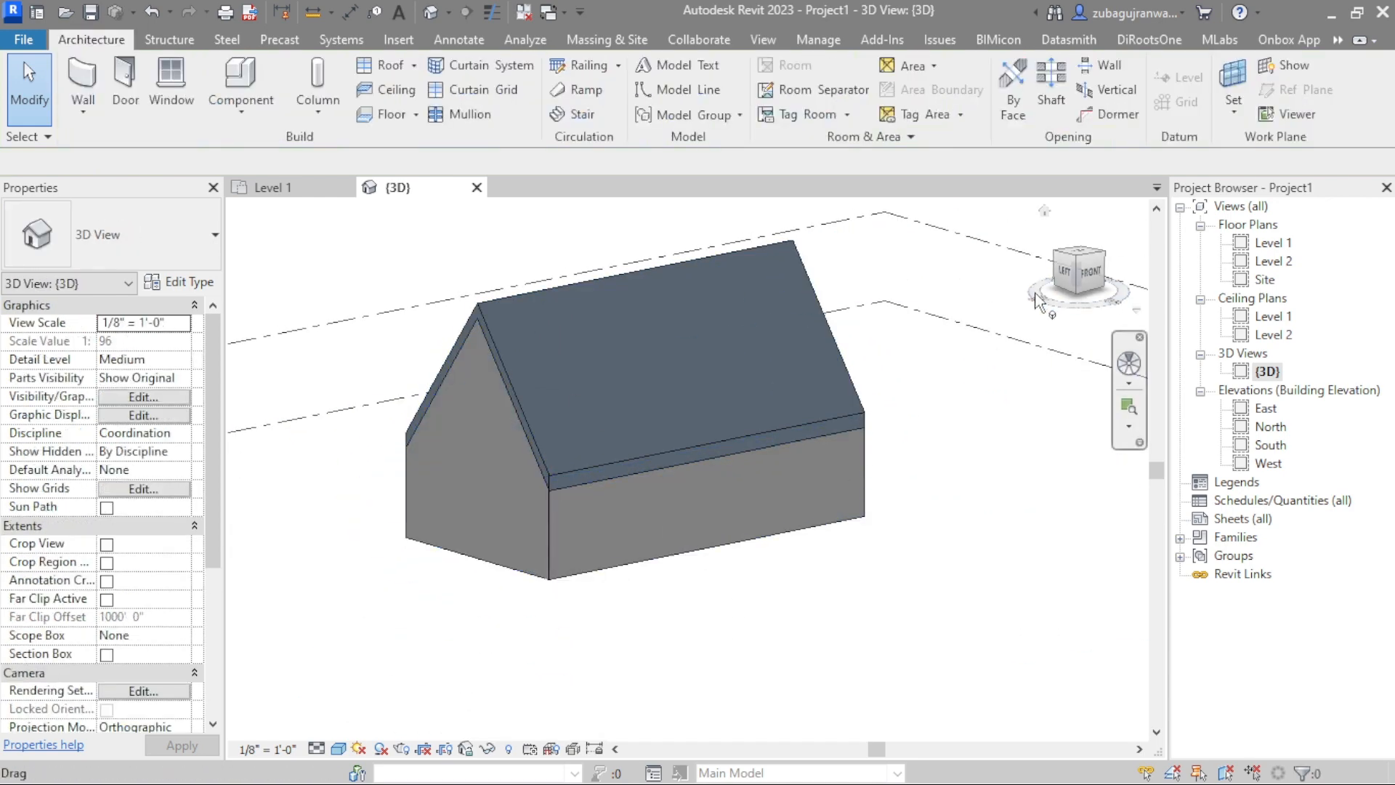
Select the gable roof and open its footprint for editing
{"action": "left_click_drag", "start_coordinate": [1096, 277], "coordinate": [854, 355]}
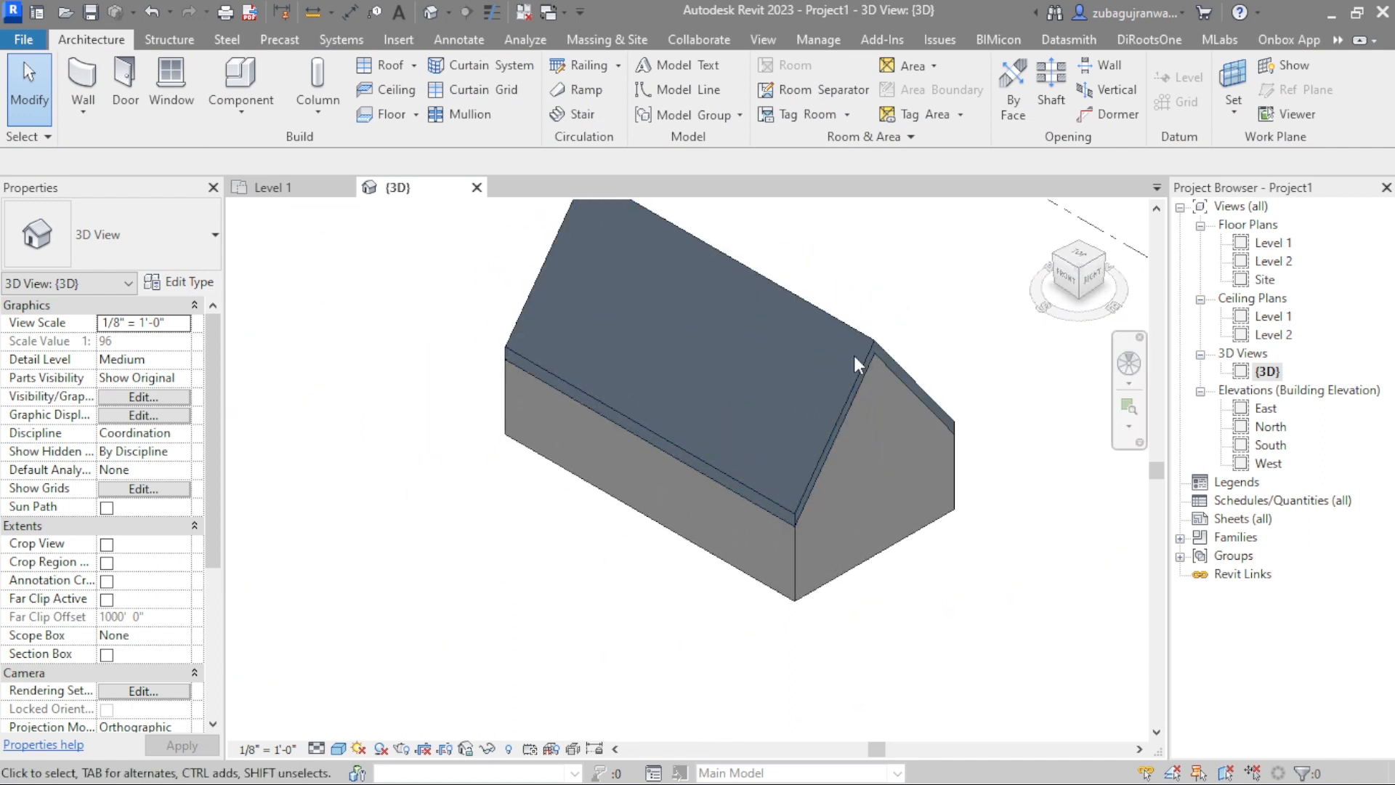
{"action": "left_click", "coordinate": [857, 364]}
{"action": "scroll", "coordinate": [773, 571], "scroll_direction": "down", "scroll_amount": 2}
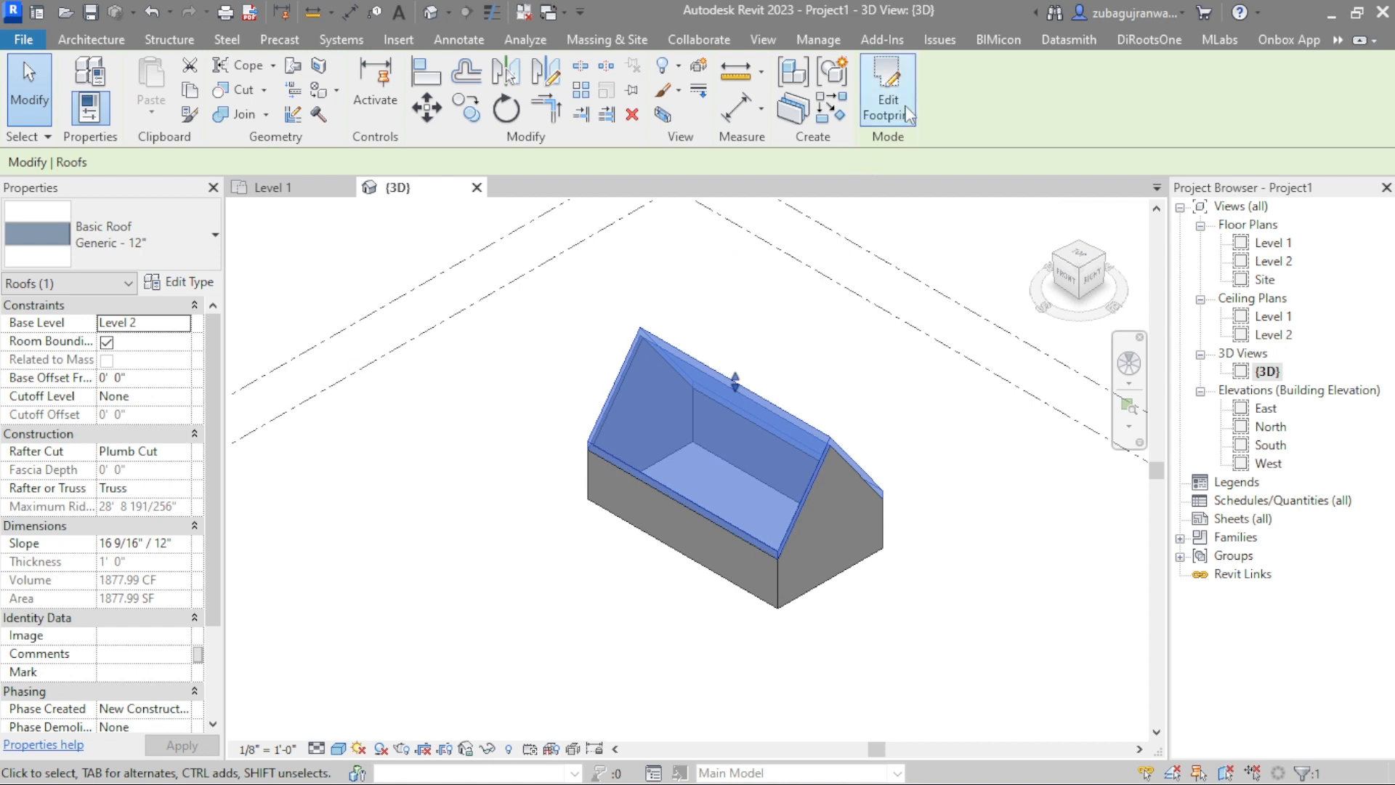
{"action": "left_click", "coordinate": [872, 101]}
{"action": "scroll", "coordinate": [800, 469], "scroll_direction": "up", "scroll_amount": 3}
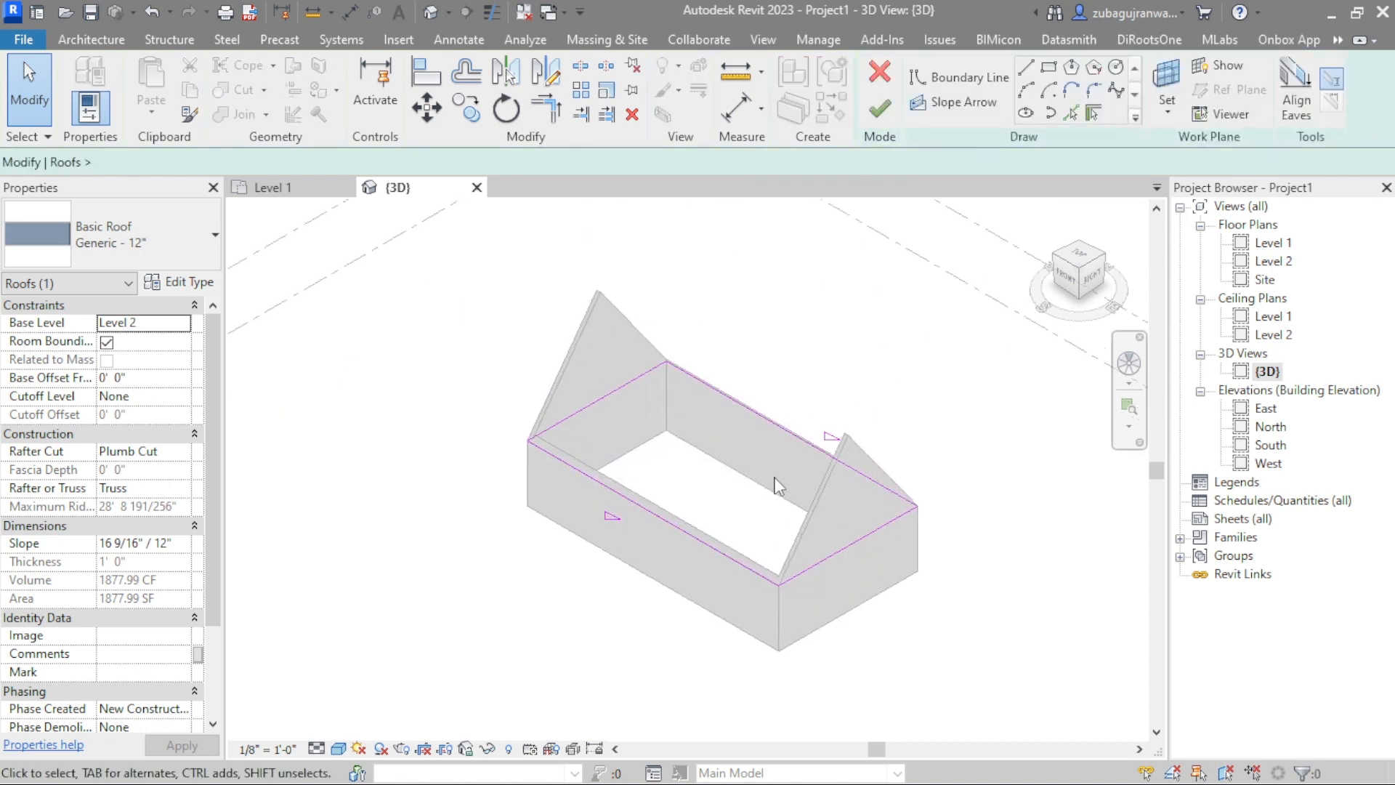
{"action": "left_click", "coordinate": [592, 512]}
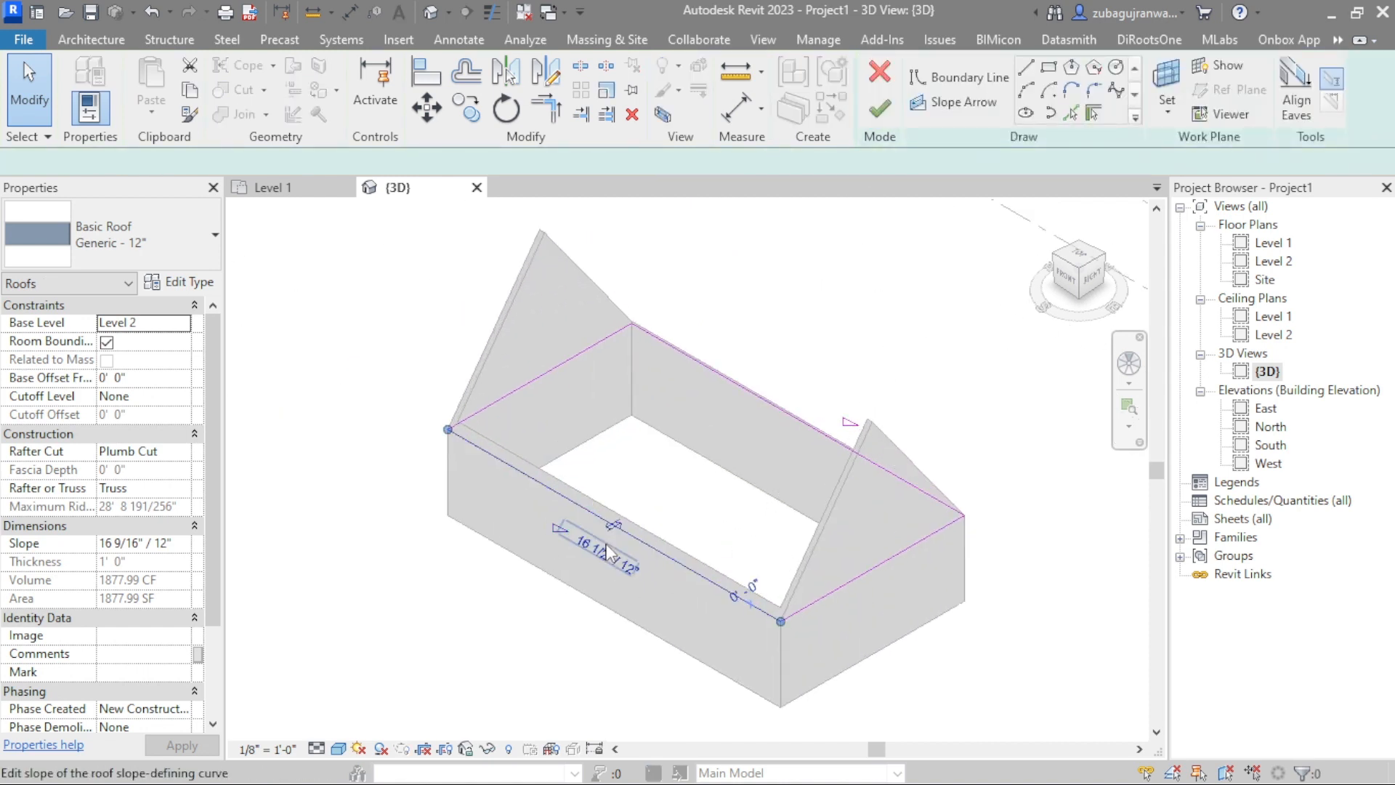
{"action": "scroll", "coordinate": [605, 524], "scroll_direction": "up", "scroll_amount": 2}
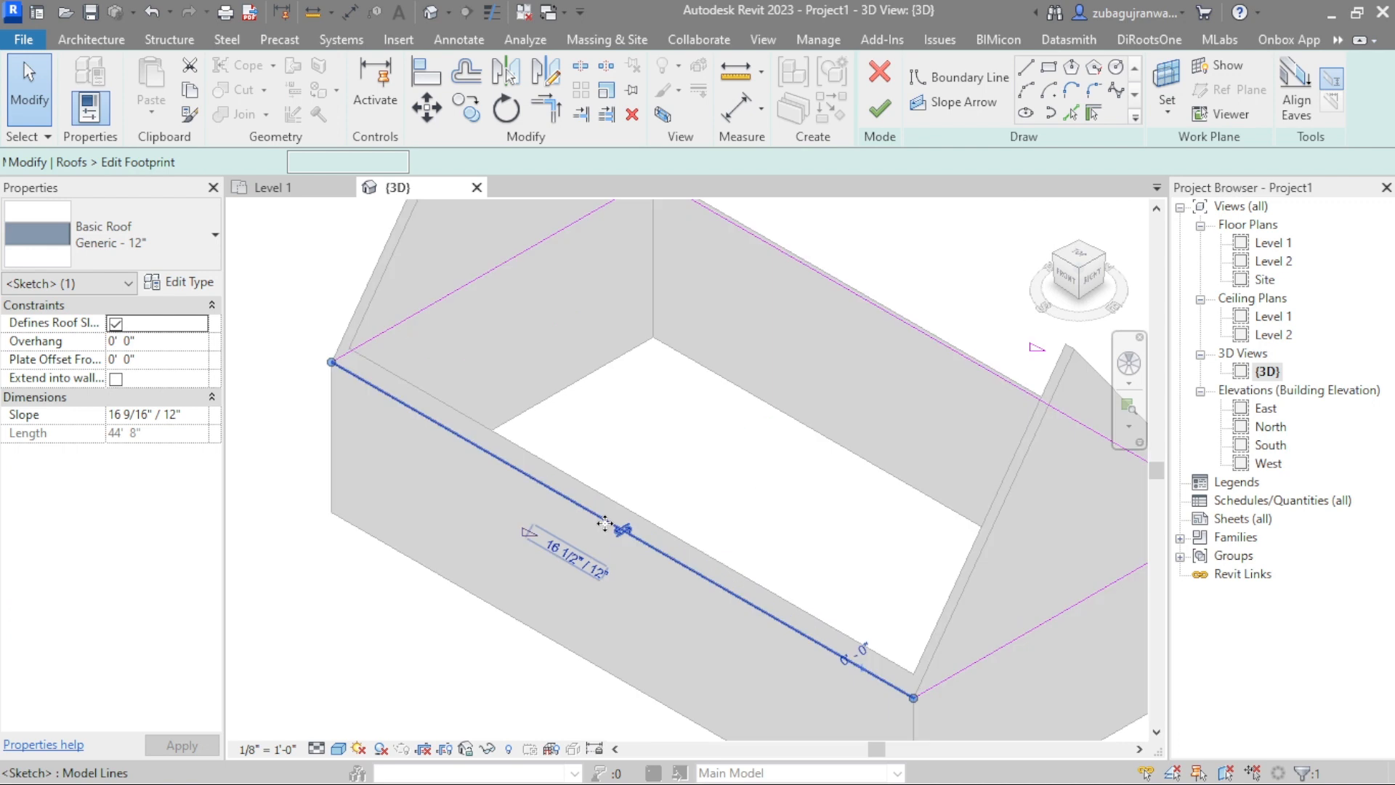
{"action": "left_click", "coordinate": [586, 574]}
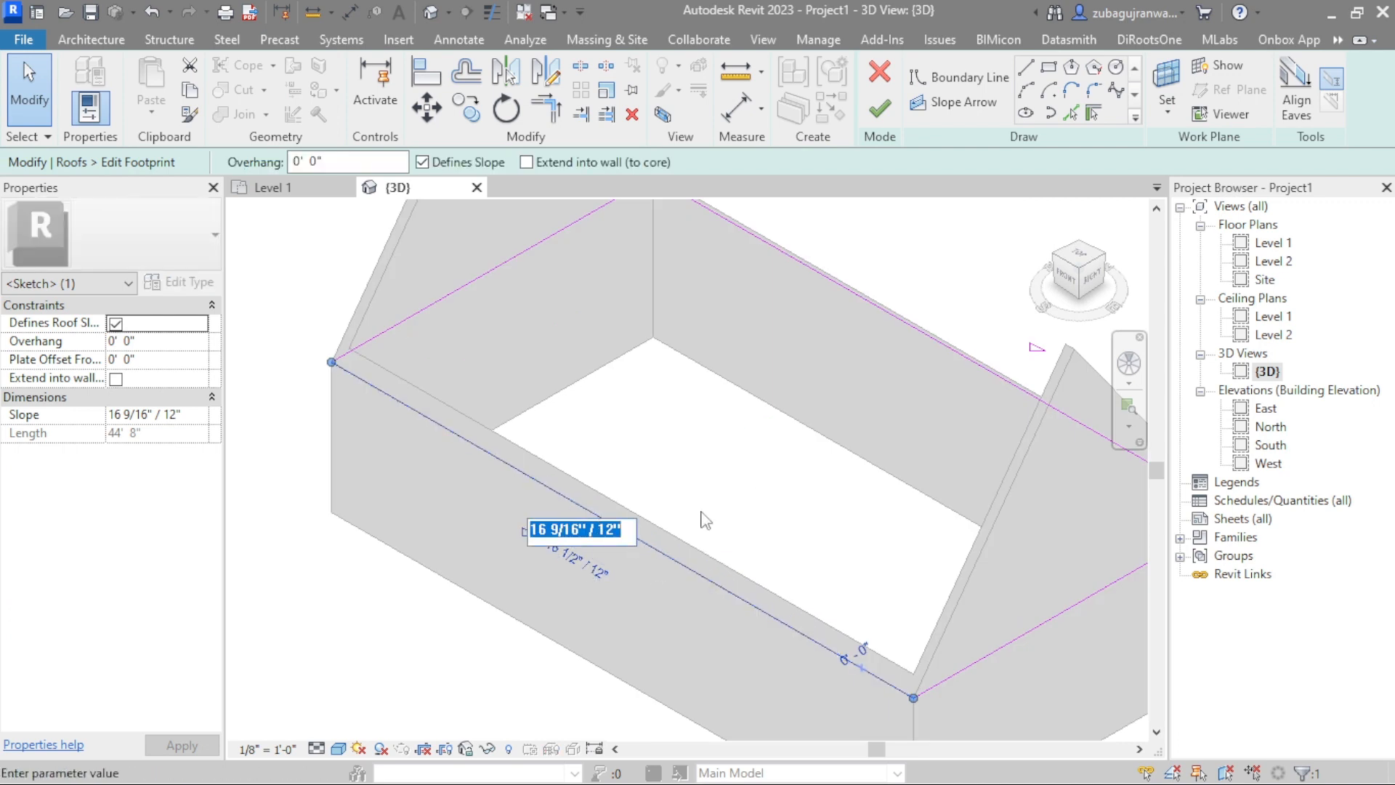
{"action": "key", "text": "Escape"}
{"action": "scroll", "coordinate": [556, 604], "scroll_direction": "down", "scroll_amount": 2}
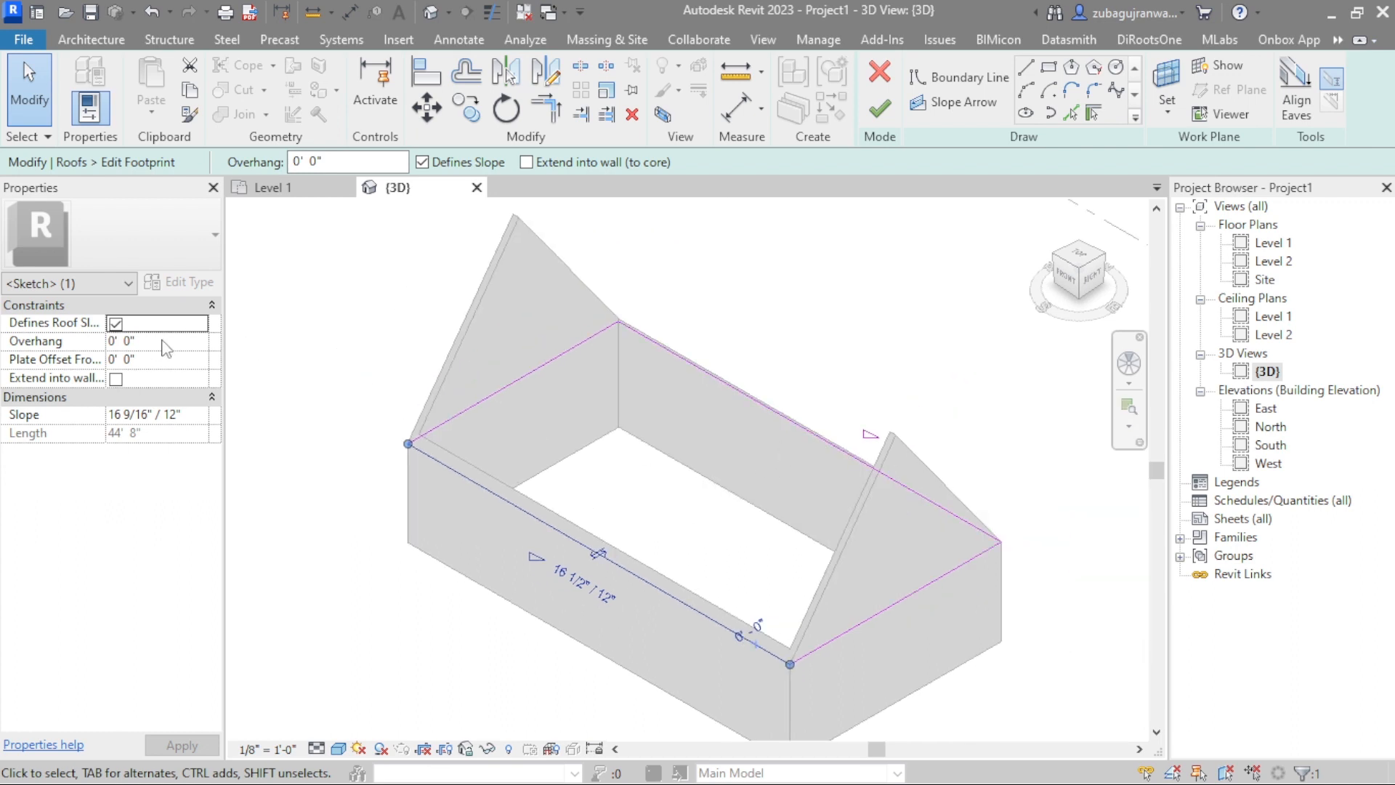
{"action": "left_click", "coordinate": [509, 628]}
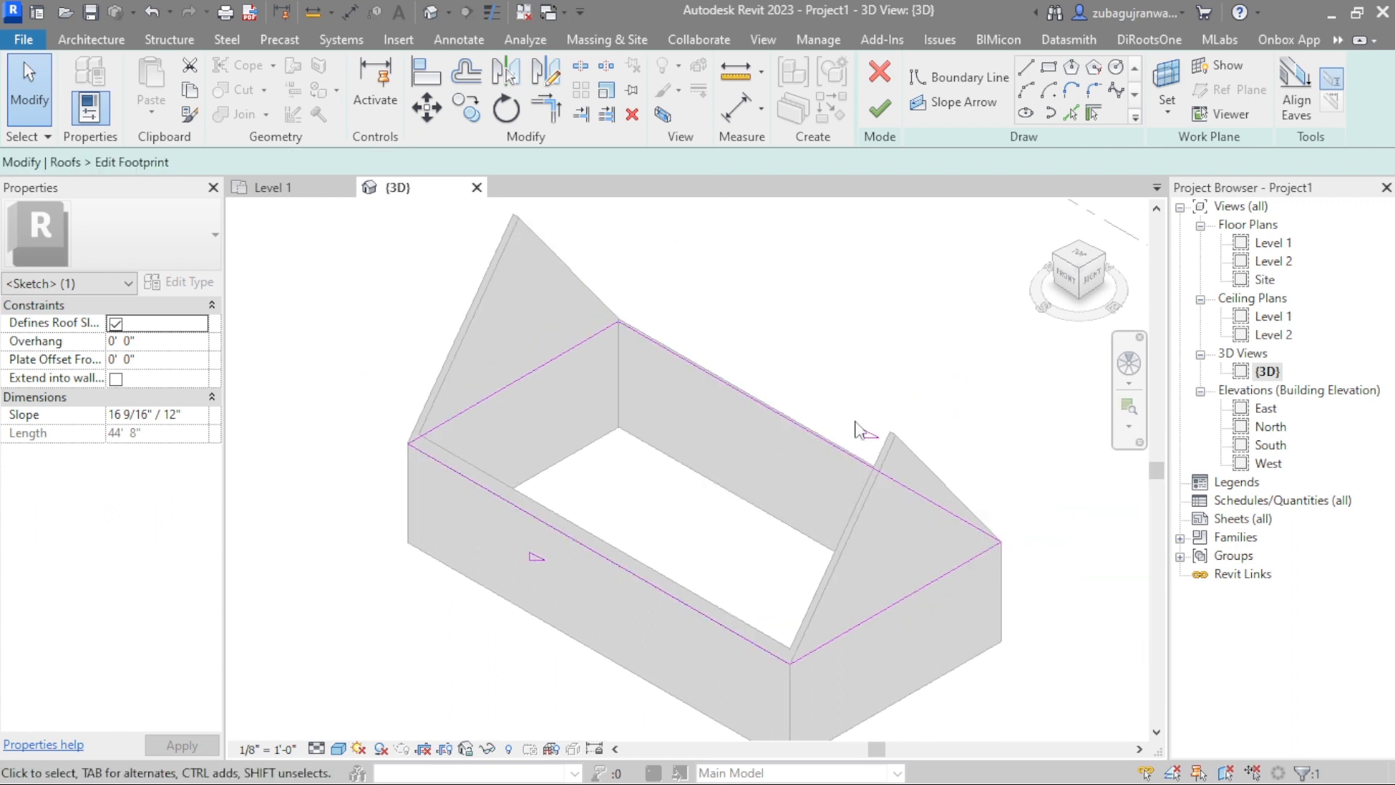
Set the slope of the far long-side roof boundary line to 213/256" / 12"
{"action": "left_click", "coordinate": [820, 436]}
{"action": "left_click", "coordinate": [912, 459]}
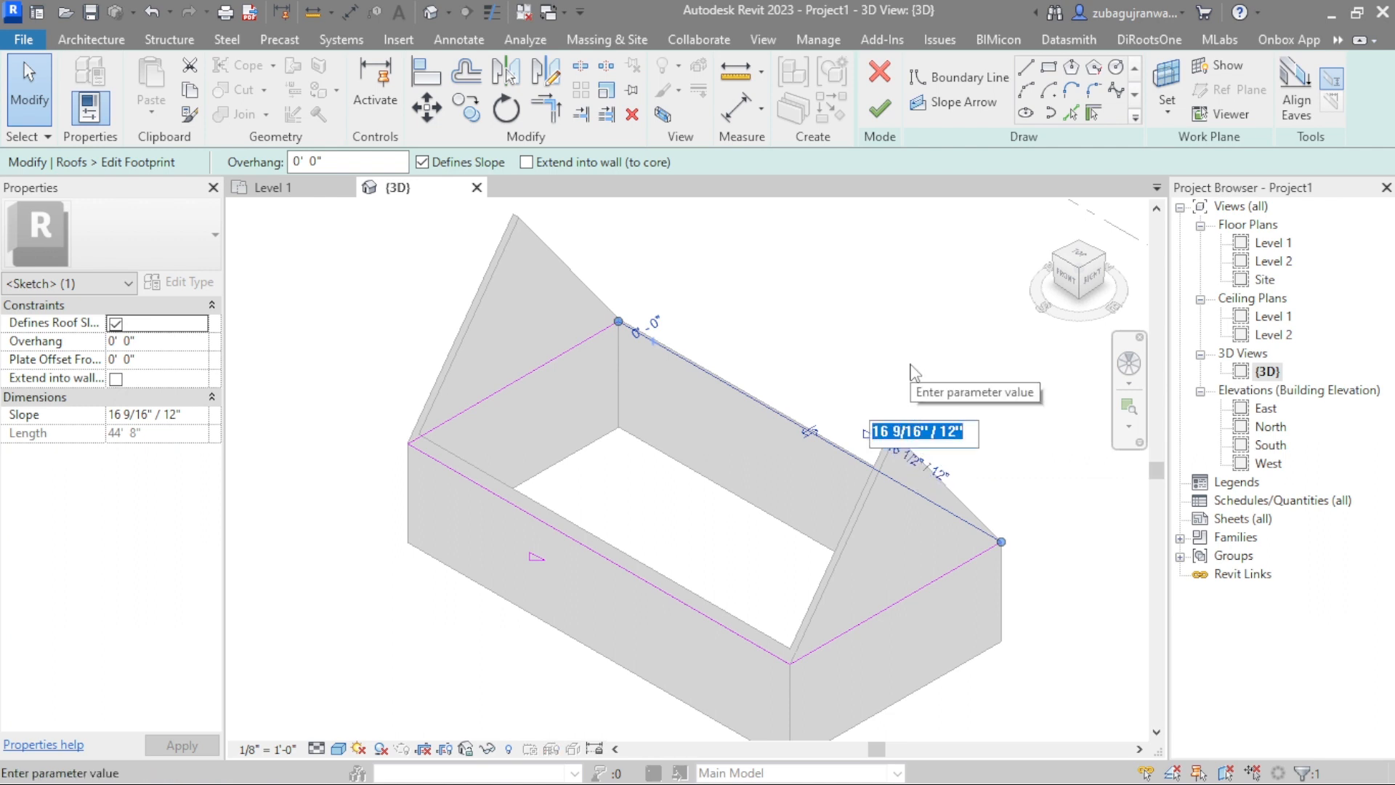
{"action": "type", "text": "8"}
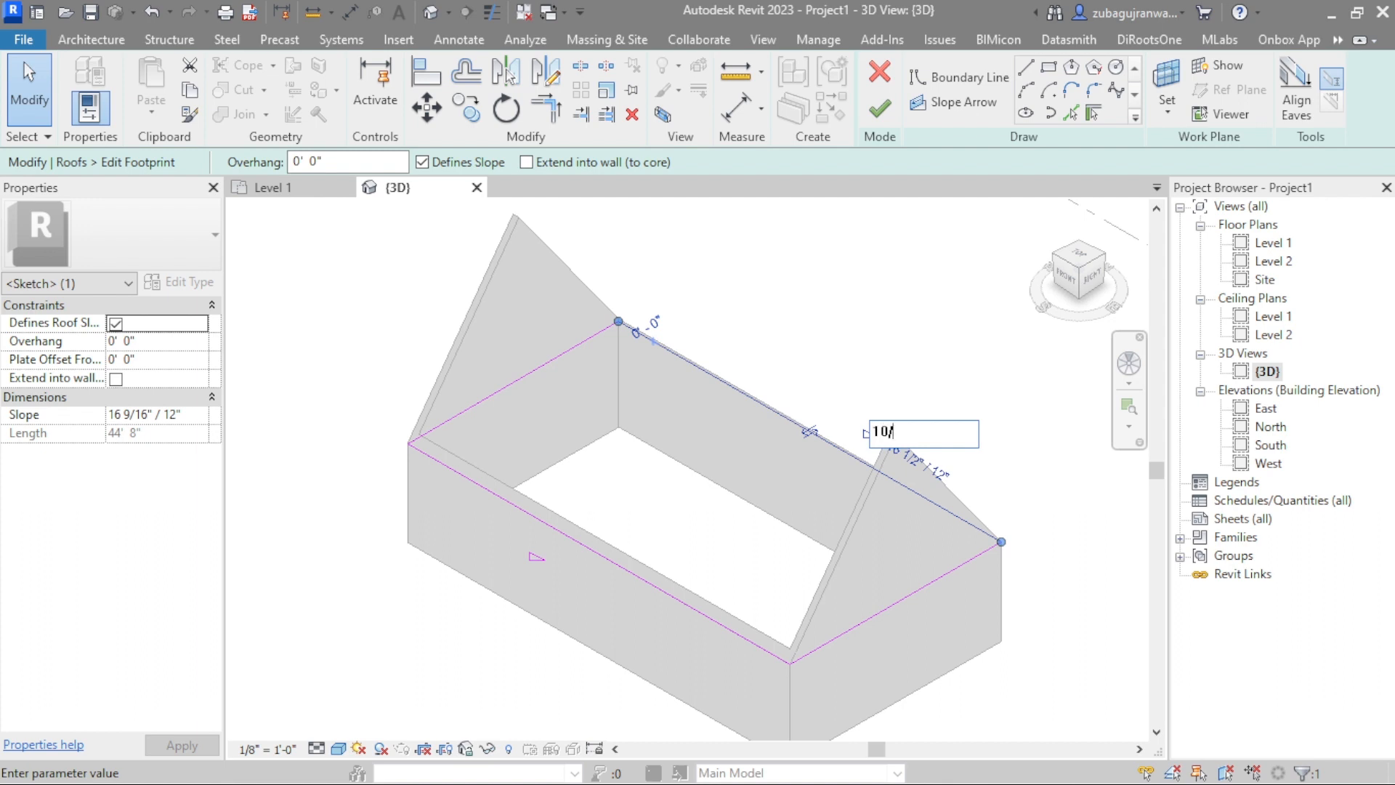
{"action": "key", "text": "Return"}
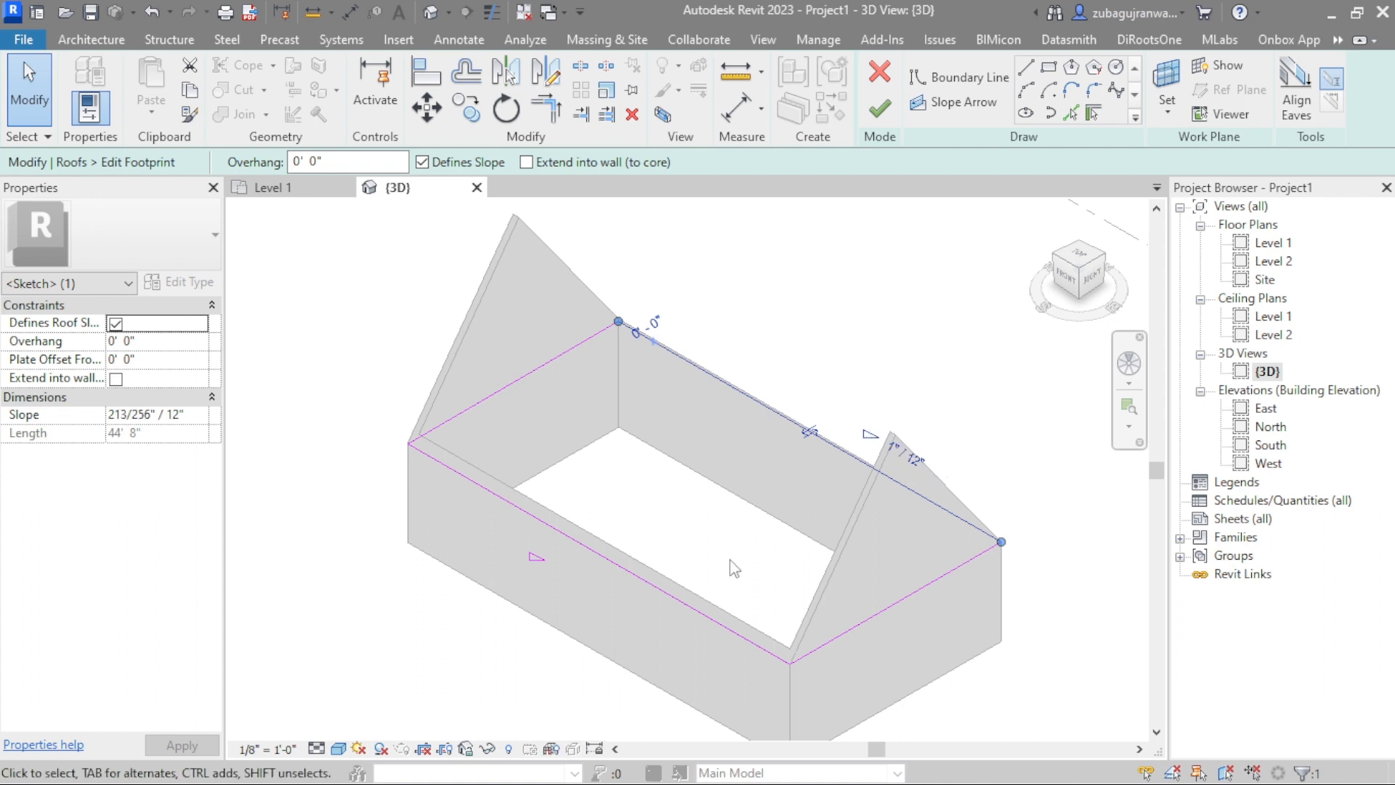
Set the slope of the near long-side roof boundary line to 213/256" / 12" and finish the footprint edit
{"action": "left_click", "coordinate": [672, 596]}
{"action": "left_click", "coordinate": [577, 598]}
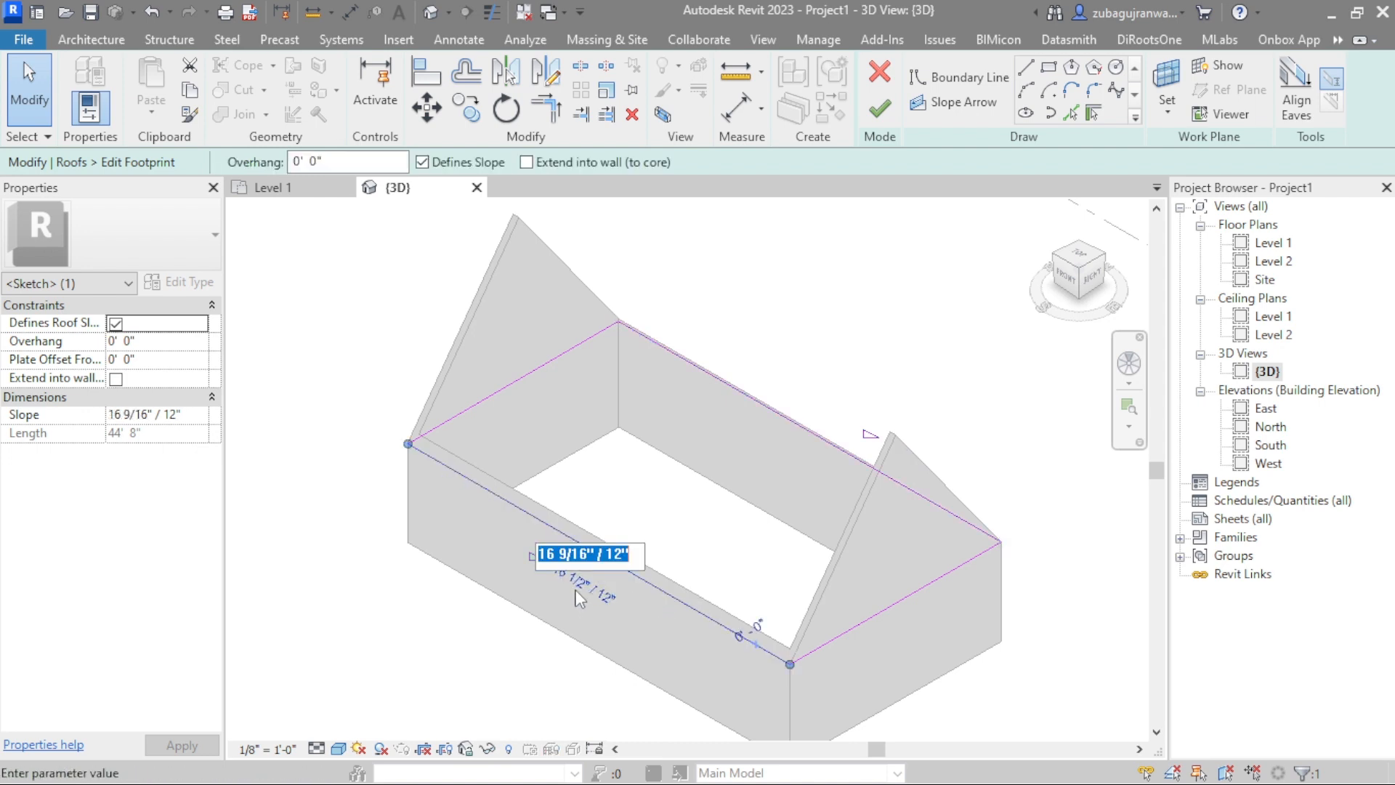
{"action": "type", "text": "10/"}
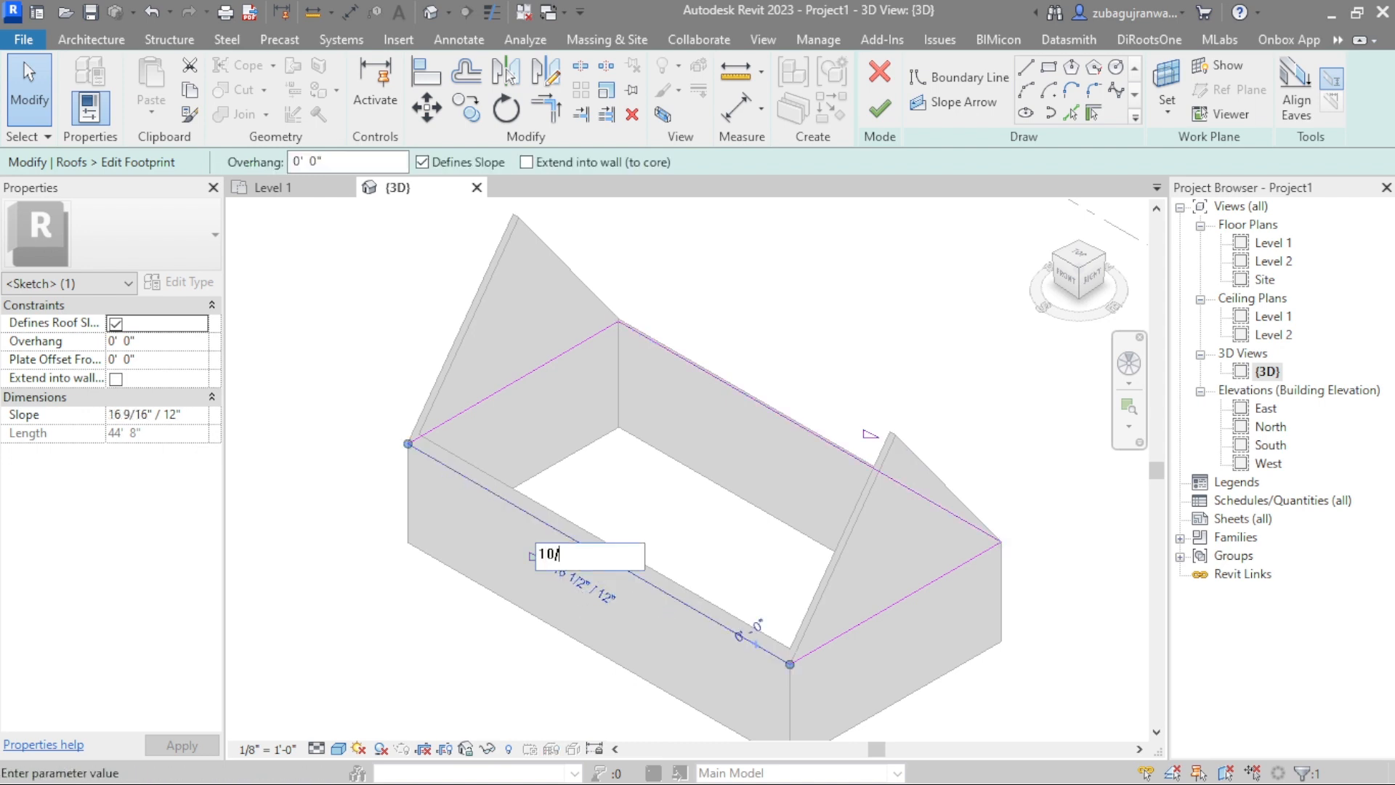
{"action": "type", "text": "12"}
{"action": "key", "text": "Return"}
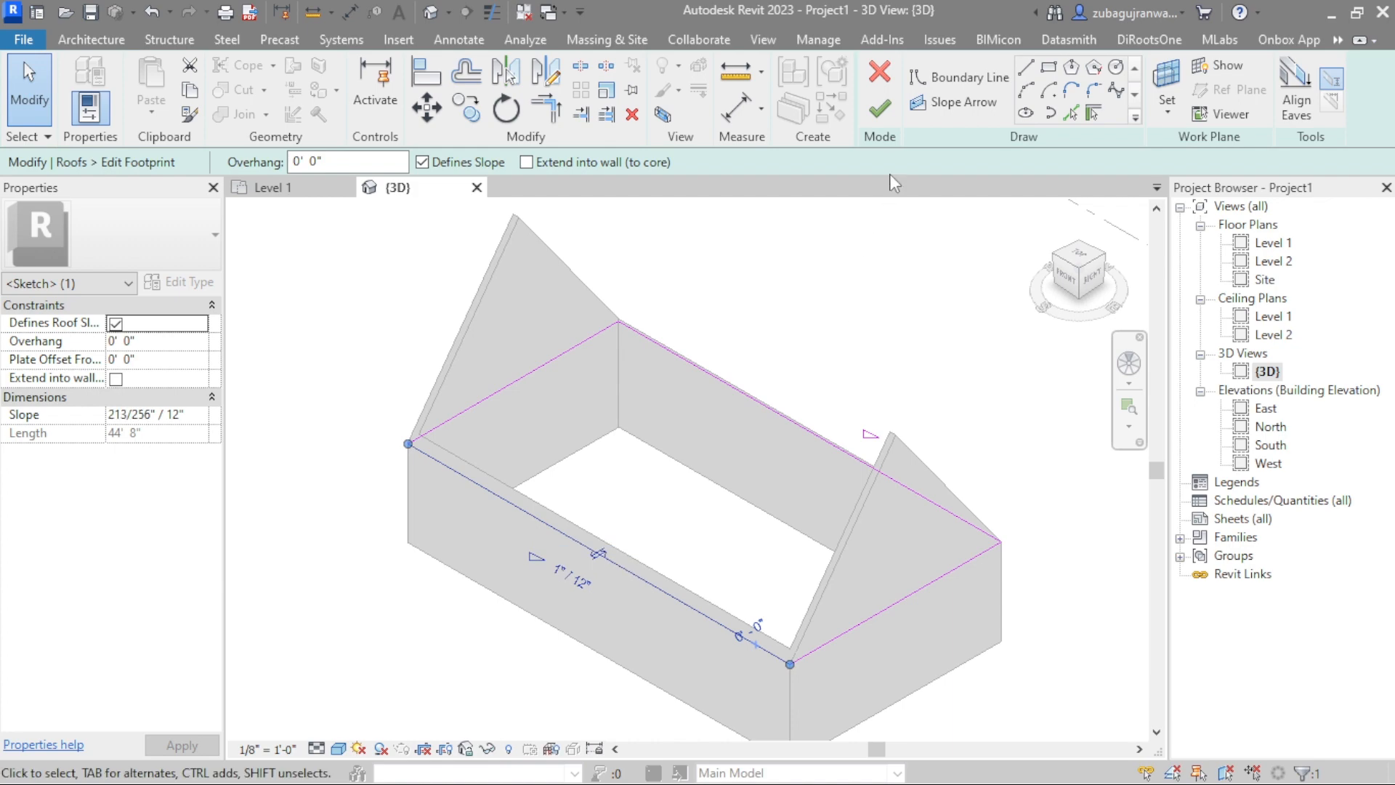
{"action": "left_click", "coordinate": [879, 109]}
{"action": "left_click", "coordinate": [938, 324]}
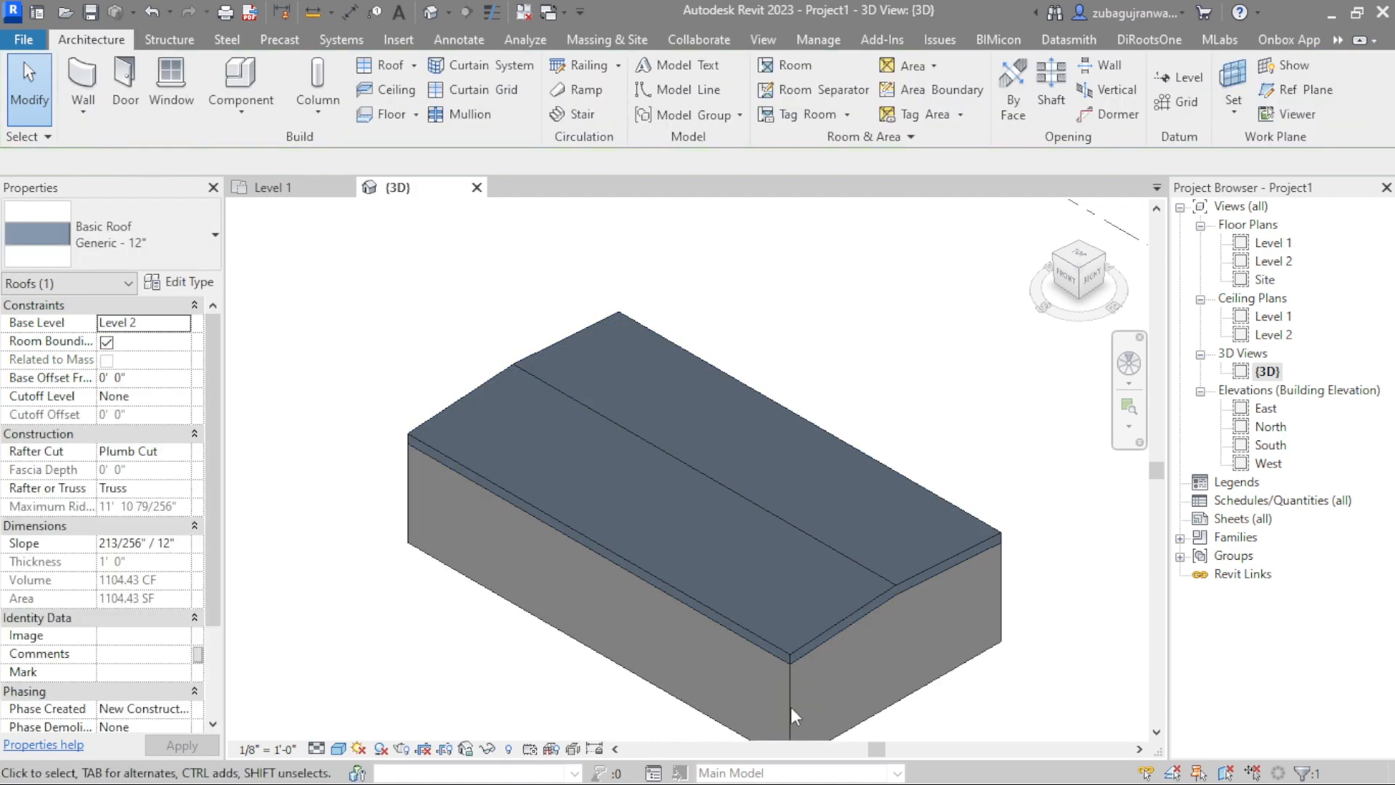
{"action": "scroll", "coordinate": [753, 530], "scroll_direction": "down", "scroll_amount": 4}
{"action": "scroll", "coordinate": [718, 610], "scroll_direction": "up", "scroll_amount": 4}
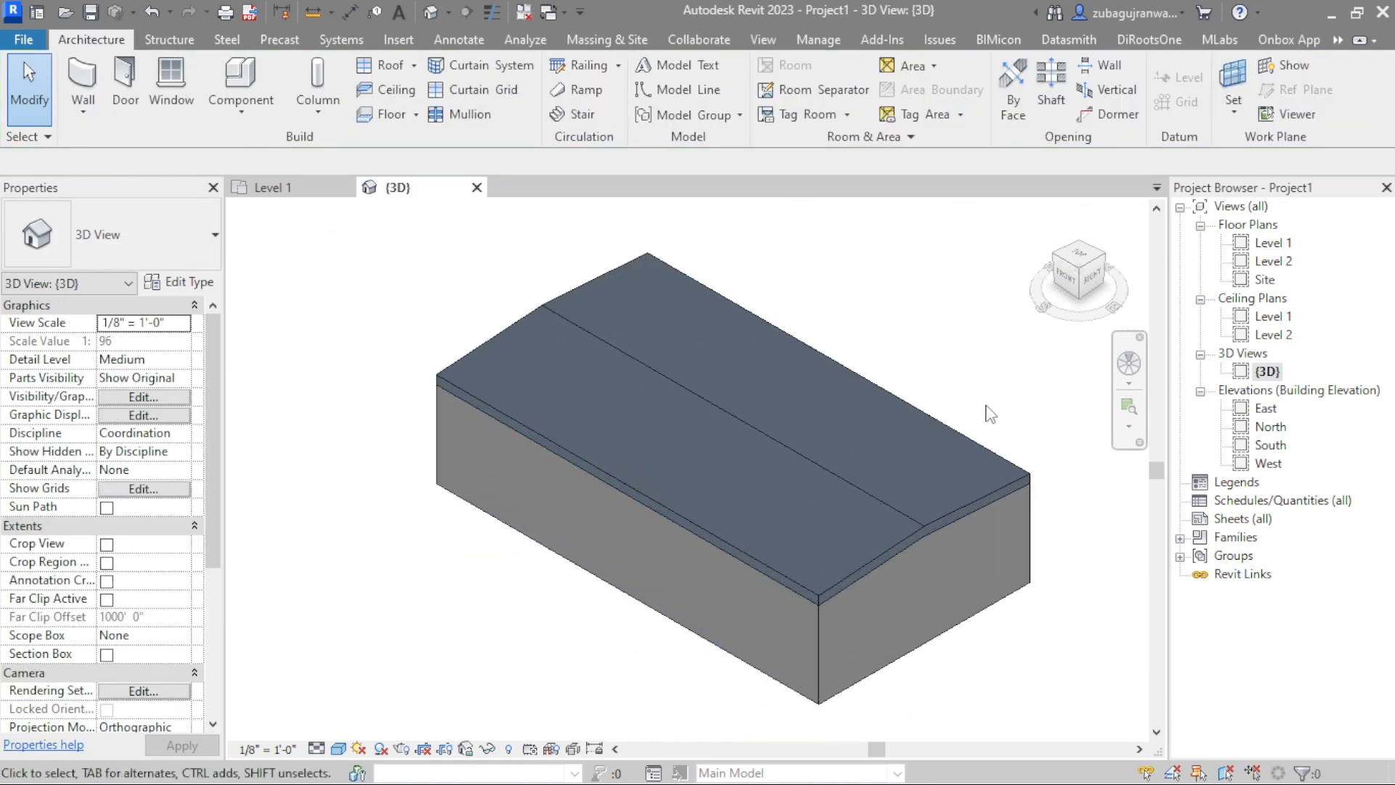
Raise the gable roof's ridge with its shape handle to a slope of about 7" / 12"
{"action": "left_click", "coordinate": [1090, 268]}
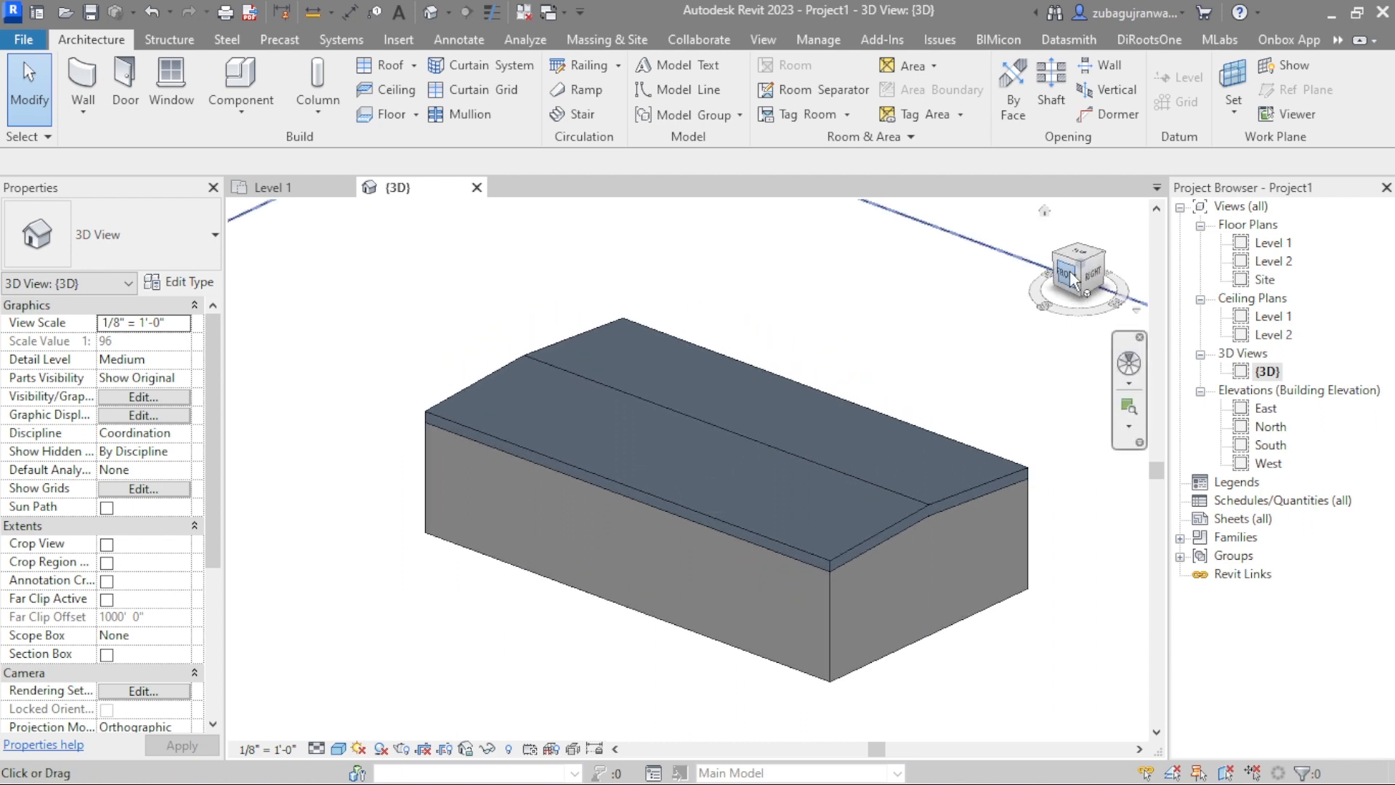
{"action": "left_click", "coordinate": [901, 416]}
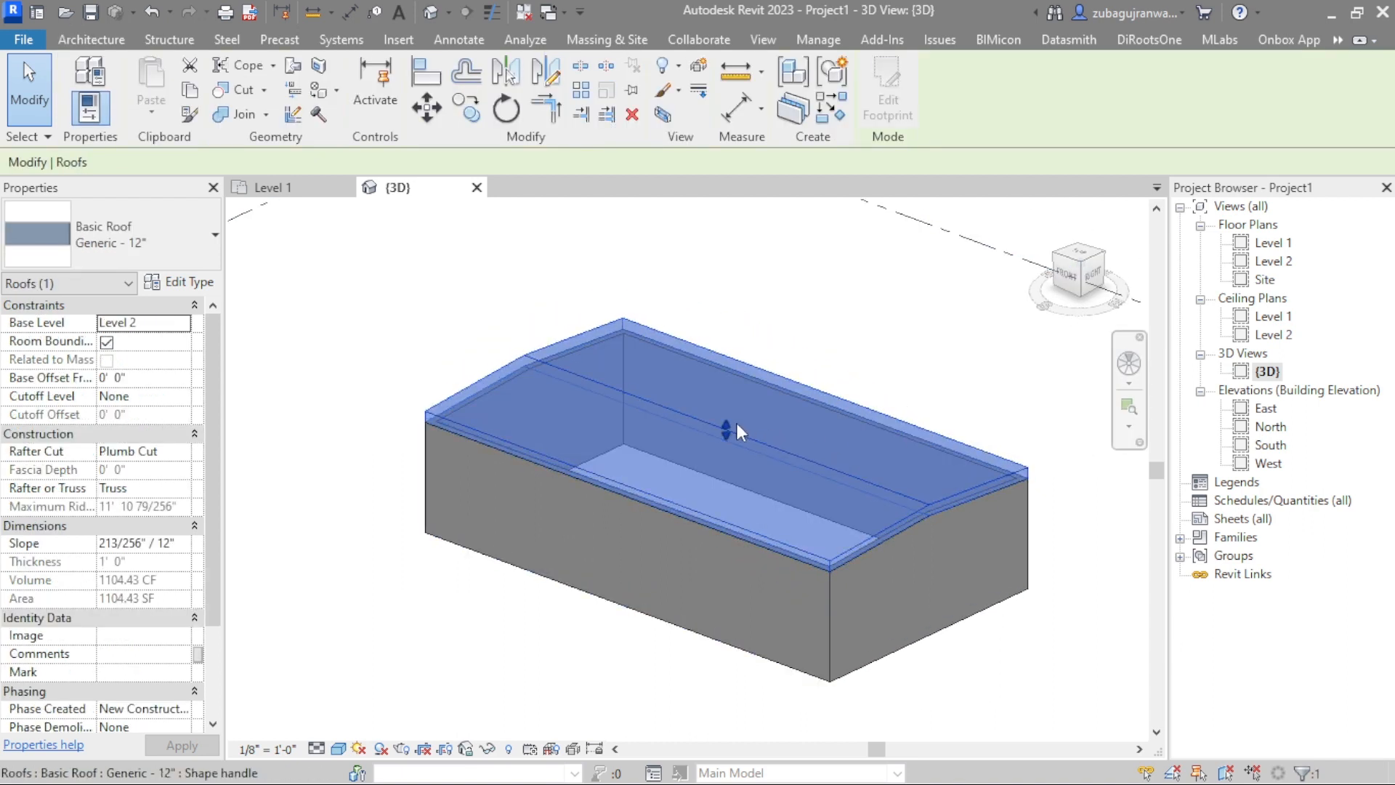
{"action": "left_click_drag", "start_coordinate": [737, 426], "coordinate": [728, 356]}
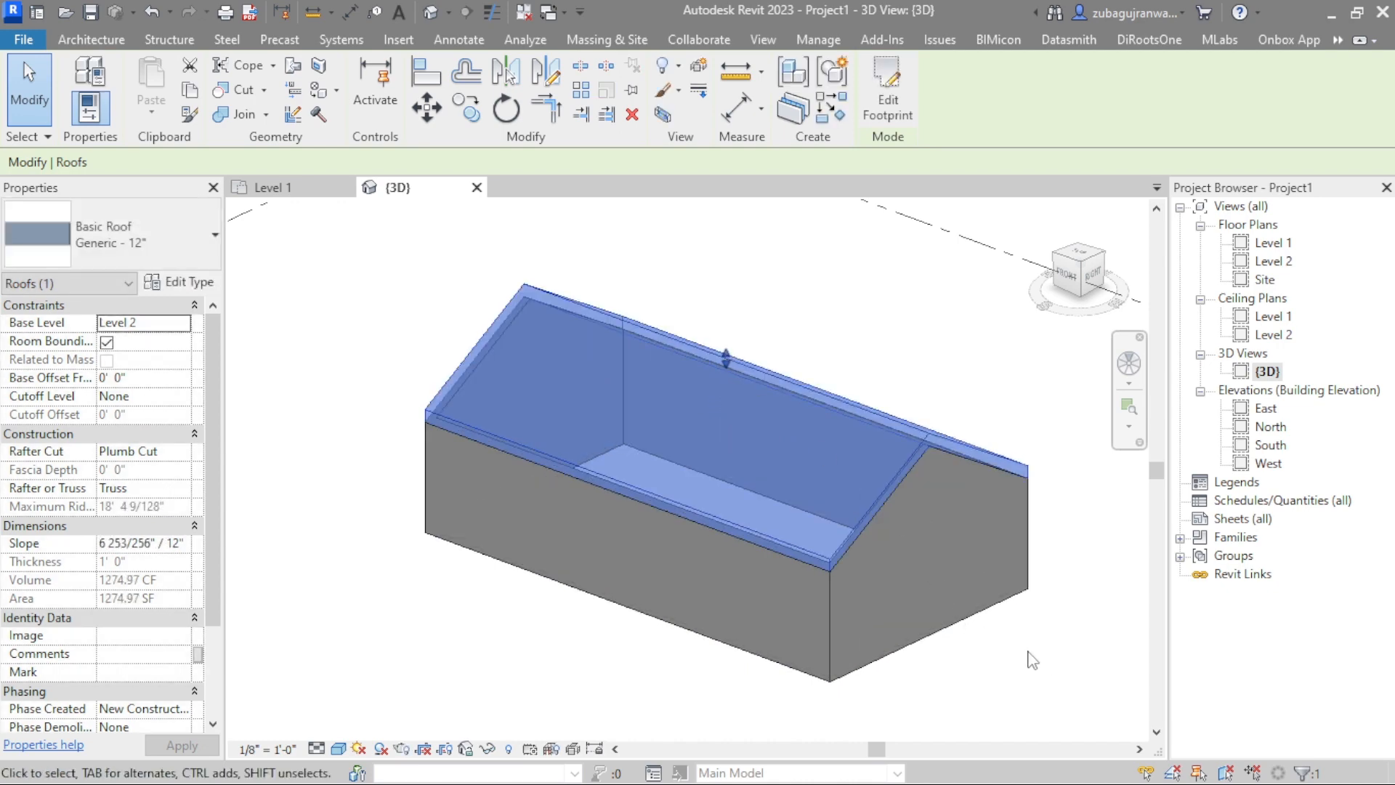
{"action": "left_click", "coordinate": [1044, 655]}
{"action": "mouse_move", "coordinate": [1095, 274]}
{"action": "left_mouse_down"}
{"action": "mouse_move", "coordinate": [1117, 262]}
{"action": "mouse_move", "coordinate": [1095, 276]}
{"action": "left_mouse_up"}
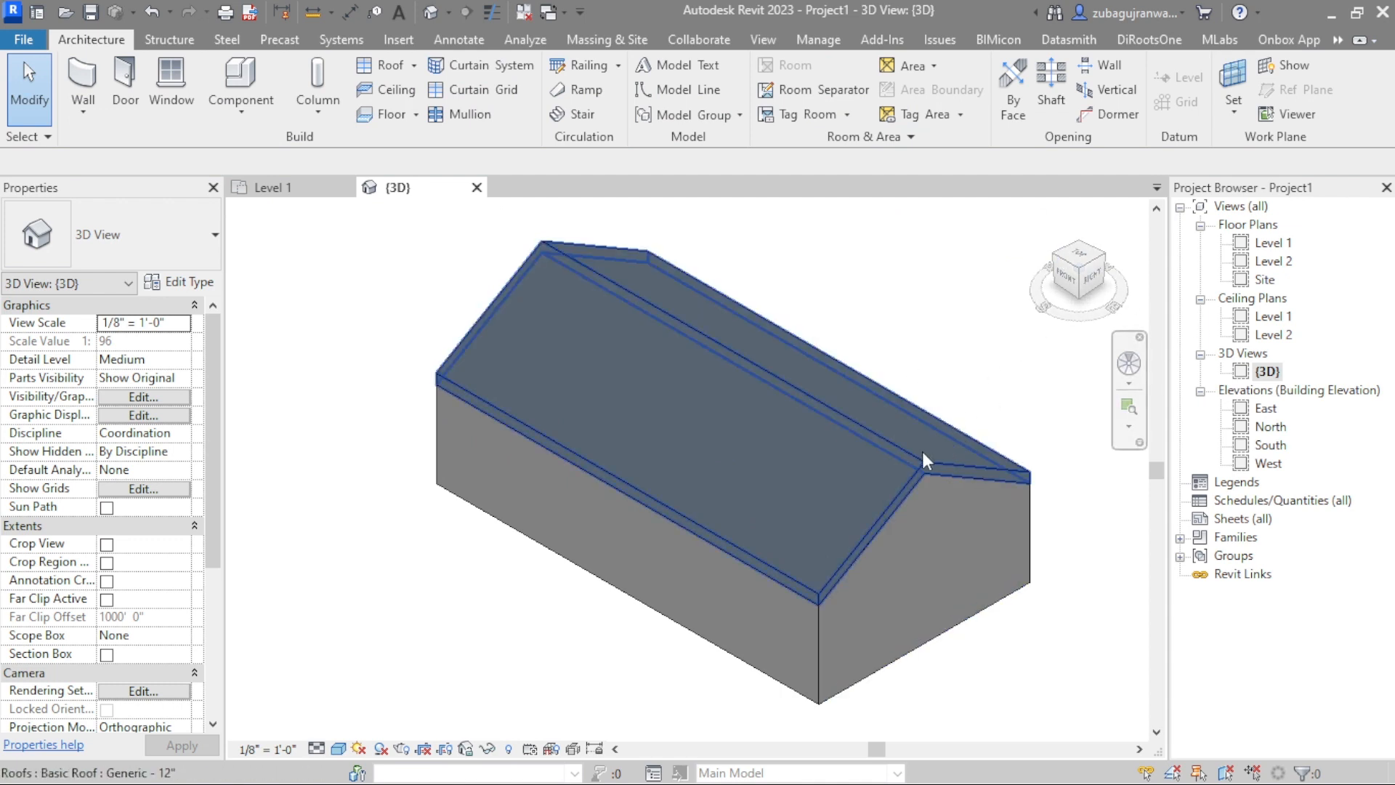
Change the gable roof's base level to Level 1
{"action": "left_click", "coordinate": [953, 468]}
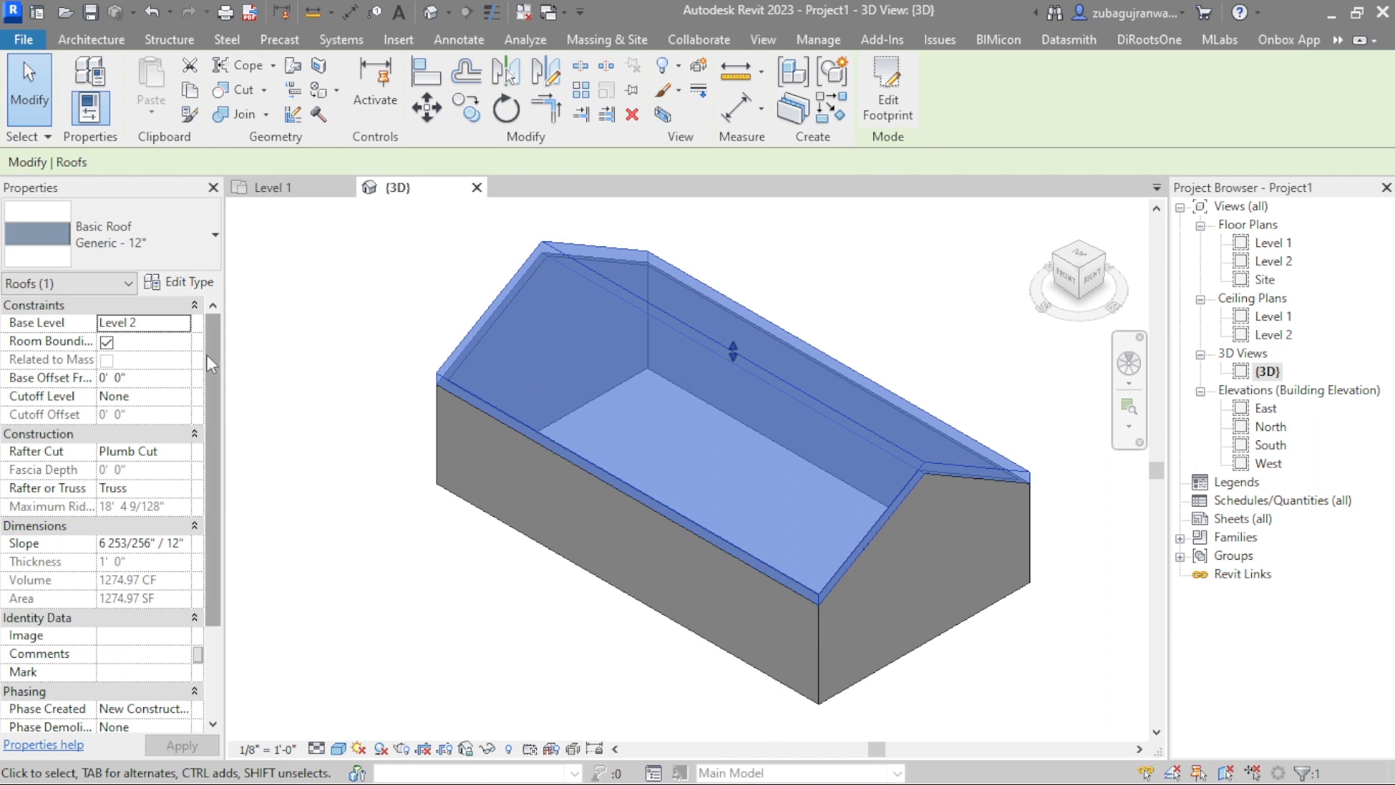
{"action": "left_click", "coordinate": [182, 325]}
{"action": "left_click", "coordinate": [182, 325]}
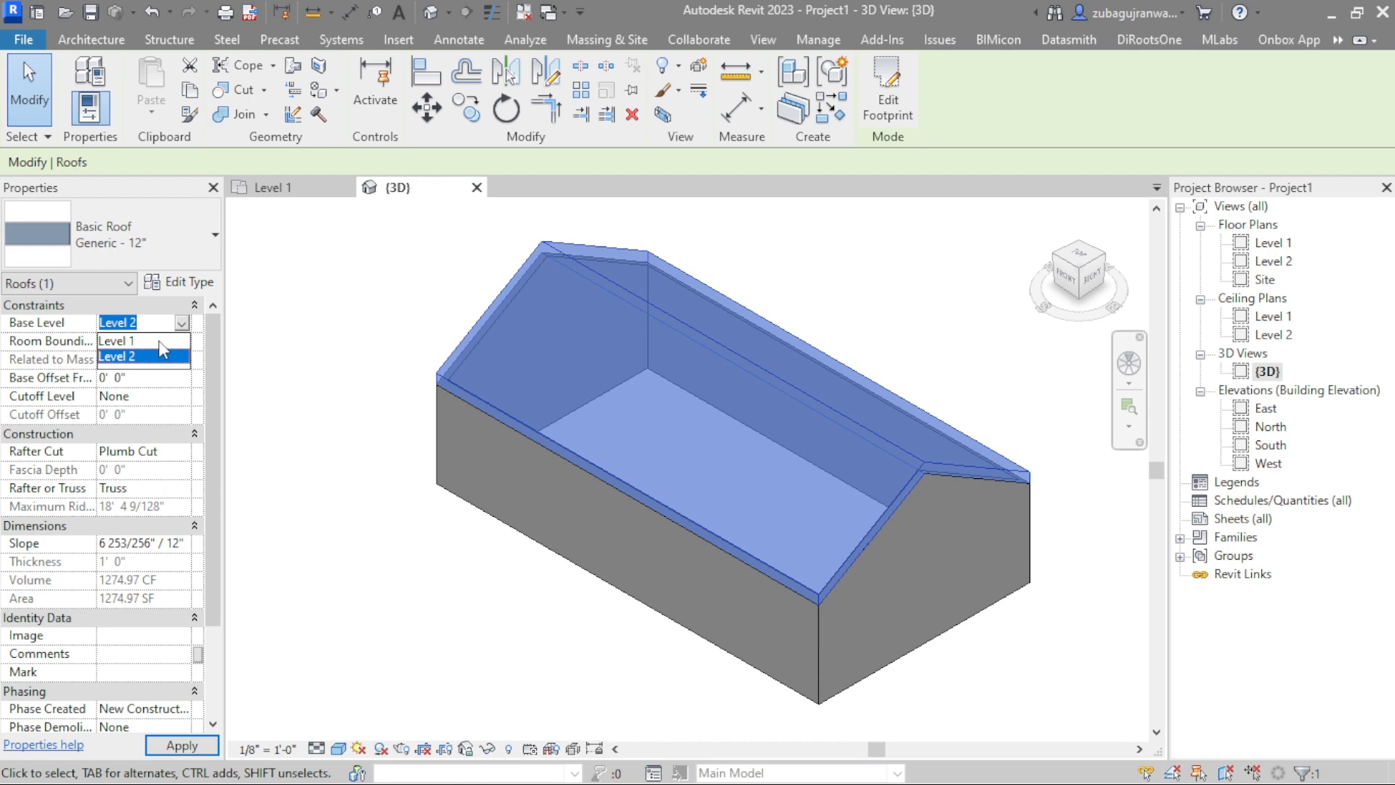
{"action": "left_click", "coordinate": [159, 341]}
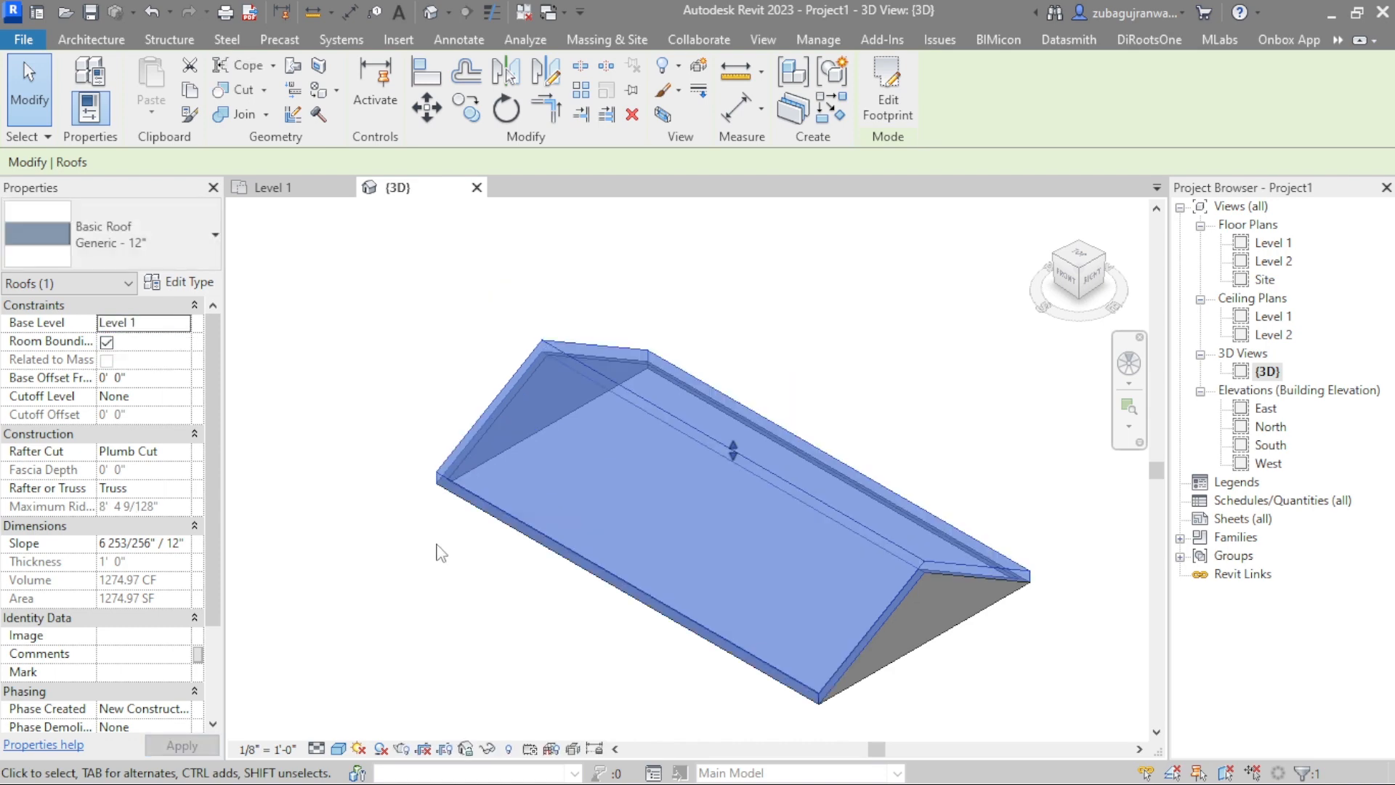
{"action": "left_click", "coordinate": [440, 552]}
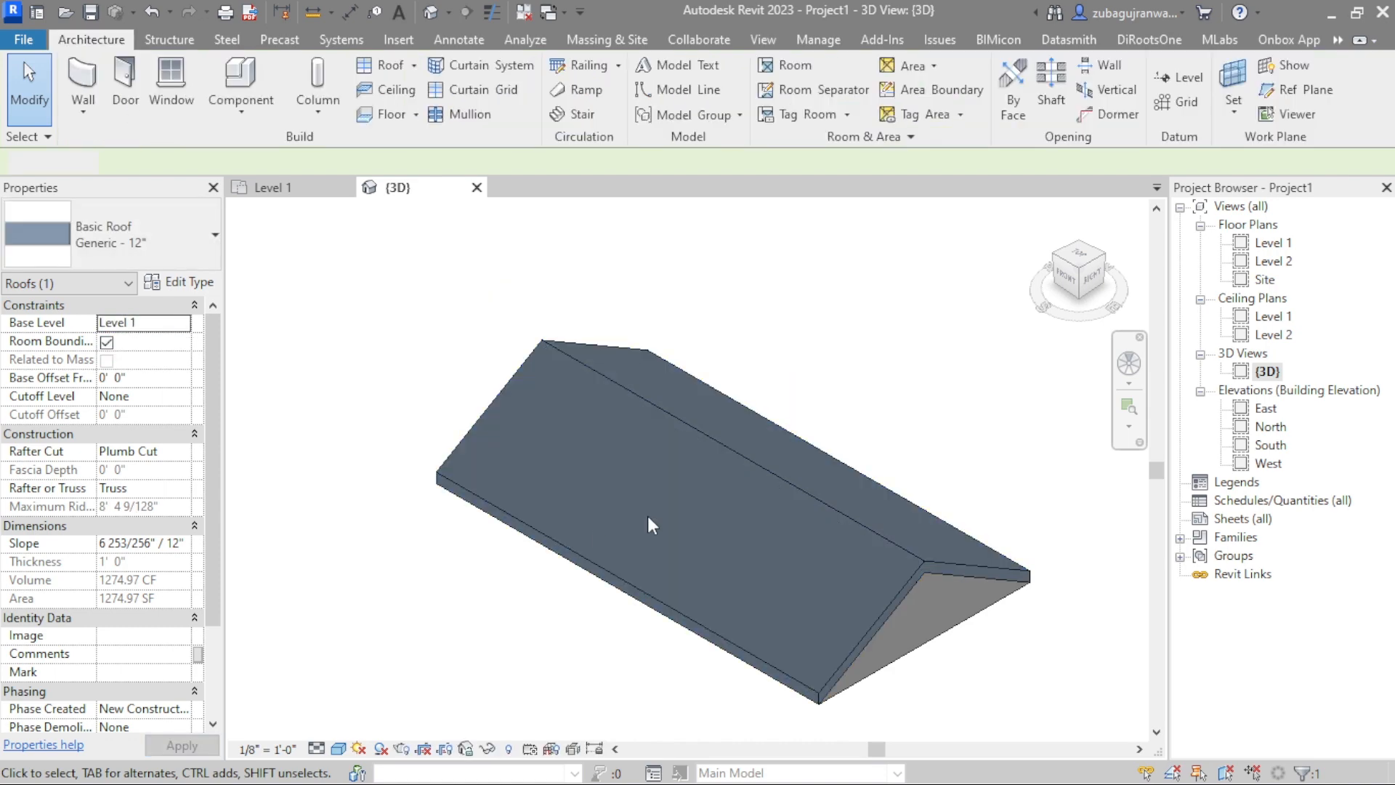
Set the gable roof's base level back to Level 2
{"action": "left_click", "coordinate": [818, 506]}
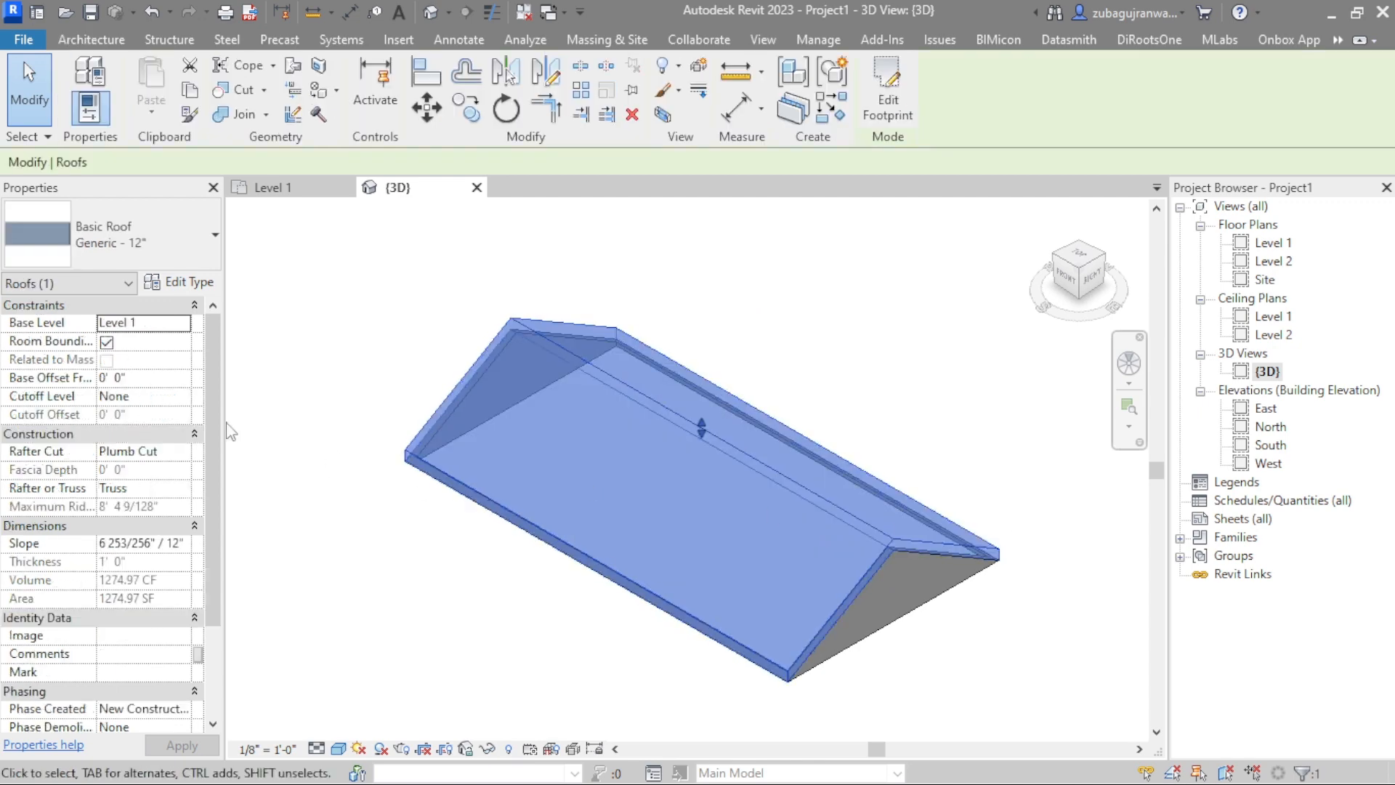
{"action": "left_click", "coordinate": [182, 322]}
{"action": "left_click", "coordinate": [142, 351]}
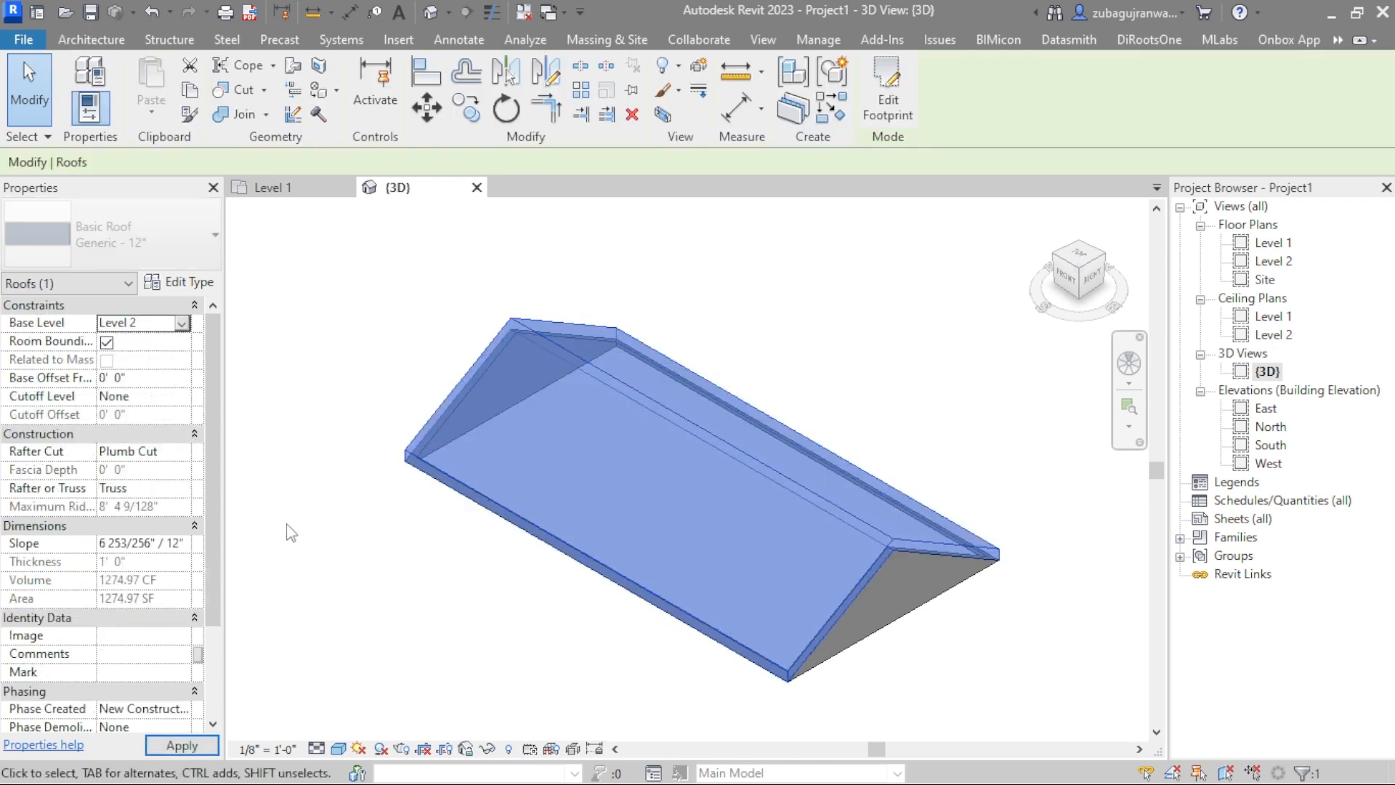
{"action": "left_click", "coordinate": [351, 572]}
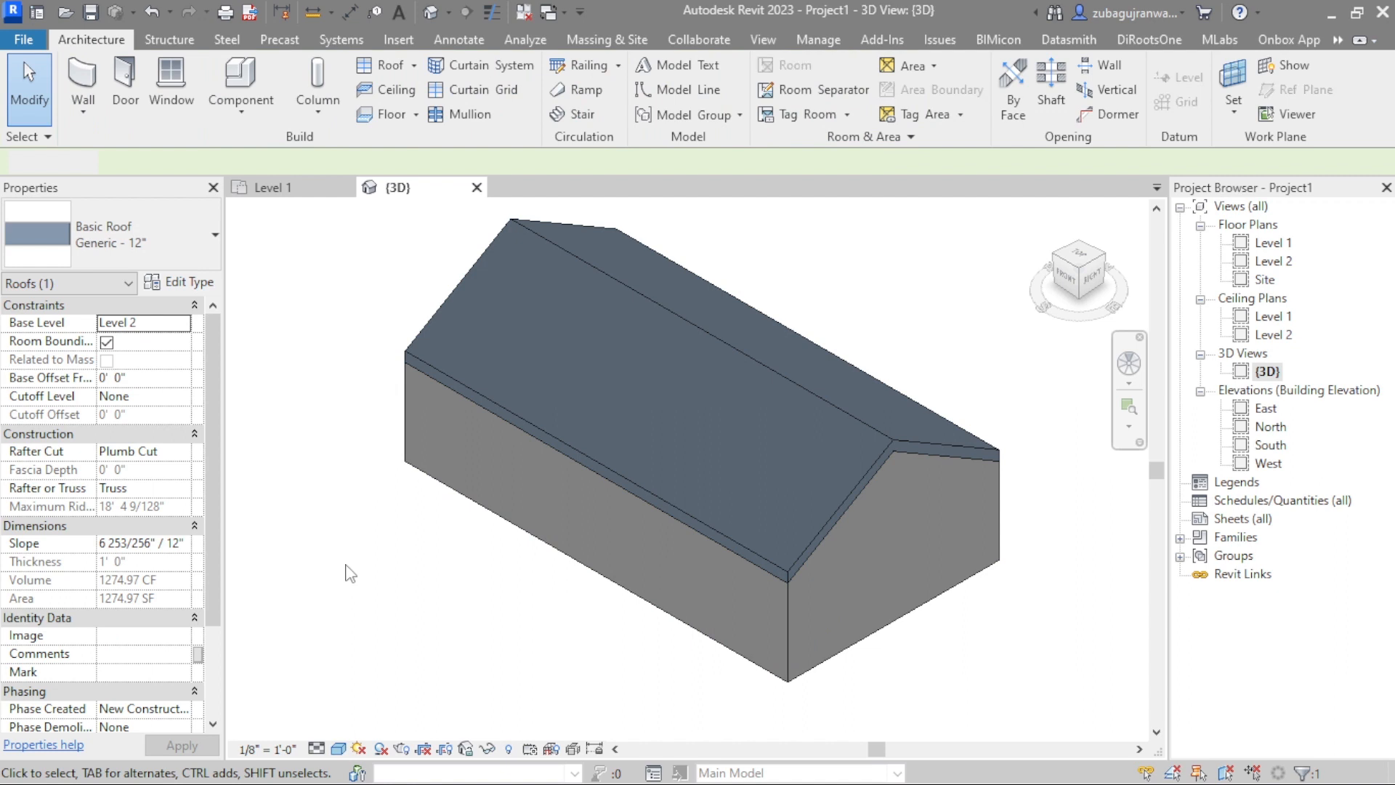
Delete the gable roof from the building
{"action": "left_click", "coordinate": [879, 439]}
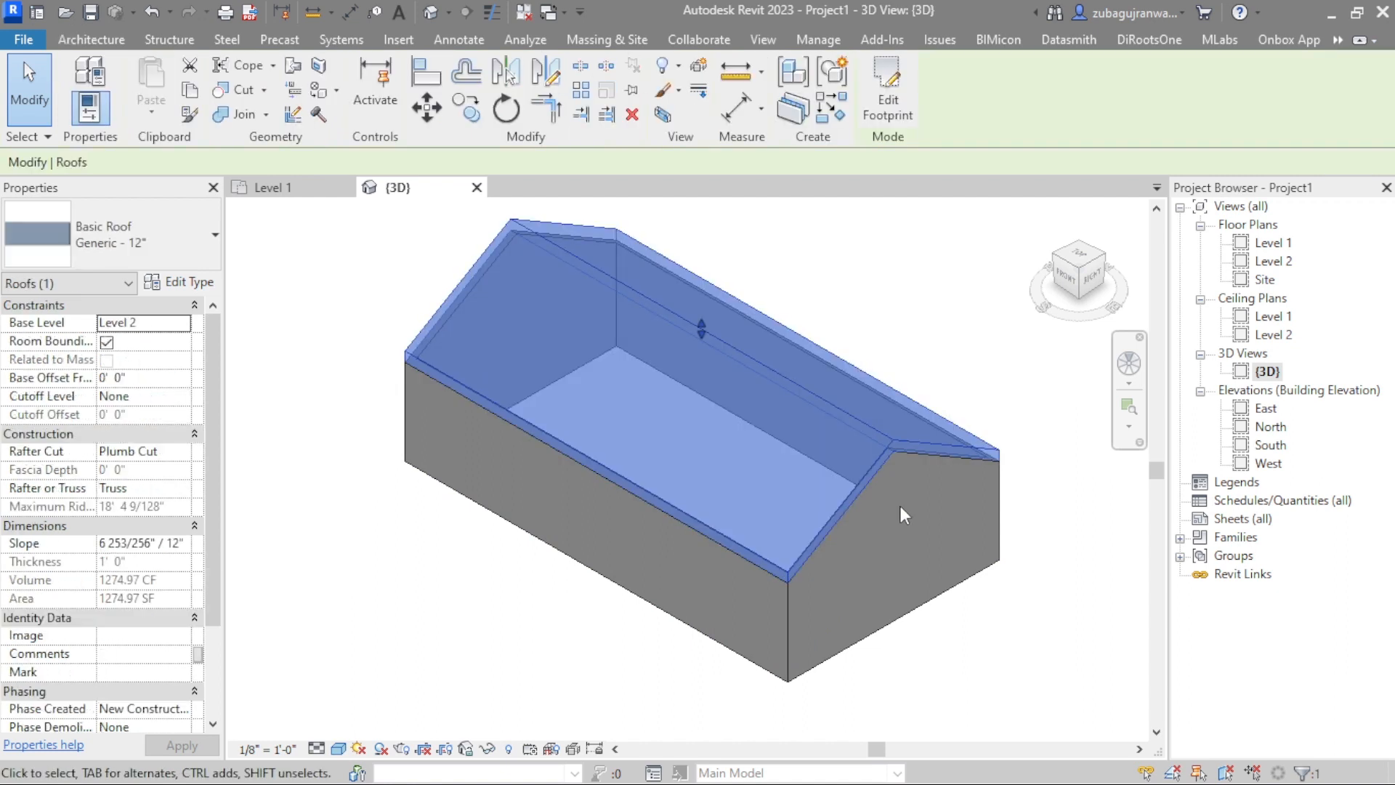
{"action": "scroll", "coordinate": [857, 501], "scroll_direction": "down", "scroll_amount": 2}
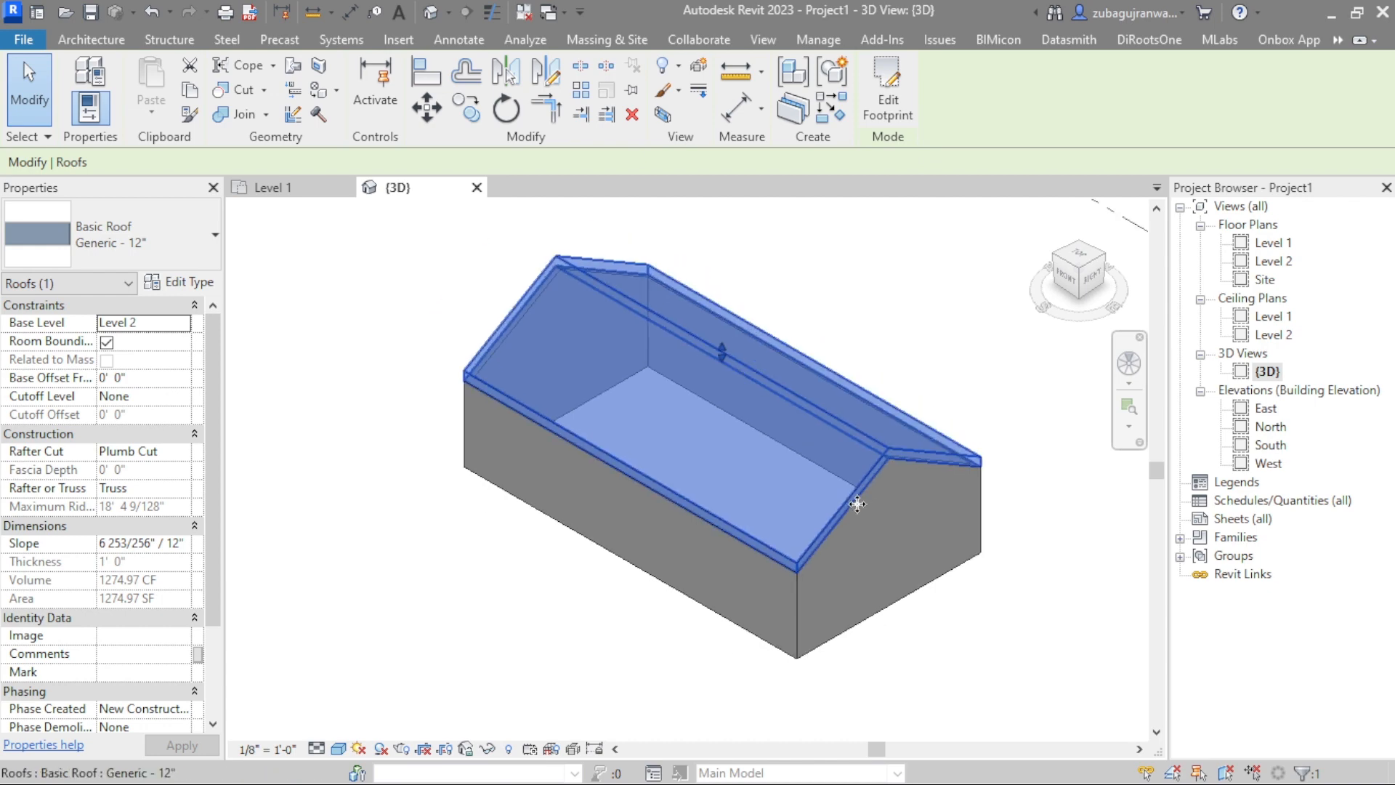
{"action": "key", "text": "Delete"}
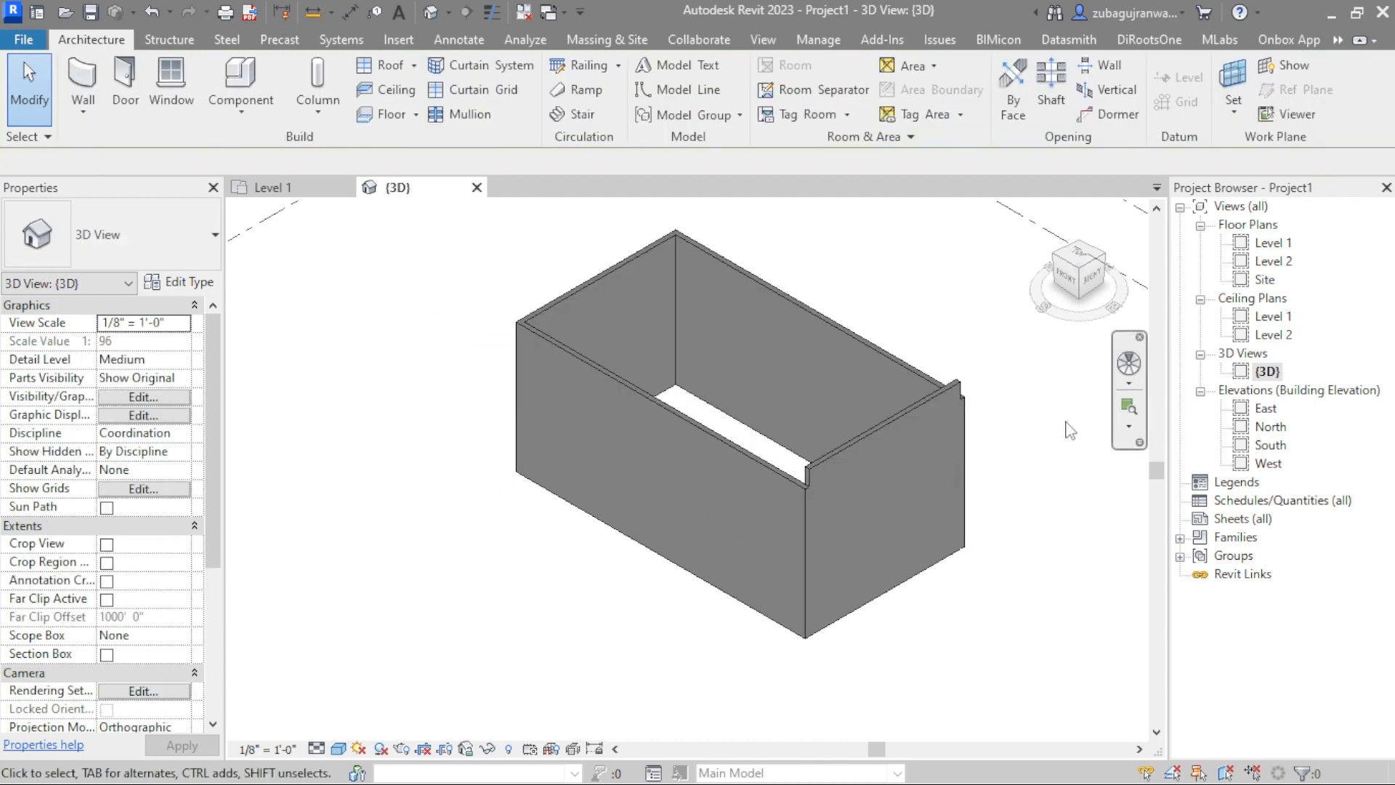
Select all four walls and set their top constraint to Up to level: Level 2
{"action": "left_click_drag", "start_coordinate": [1088, 264], "coordinate": [1113, 233]}
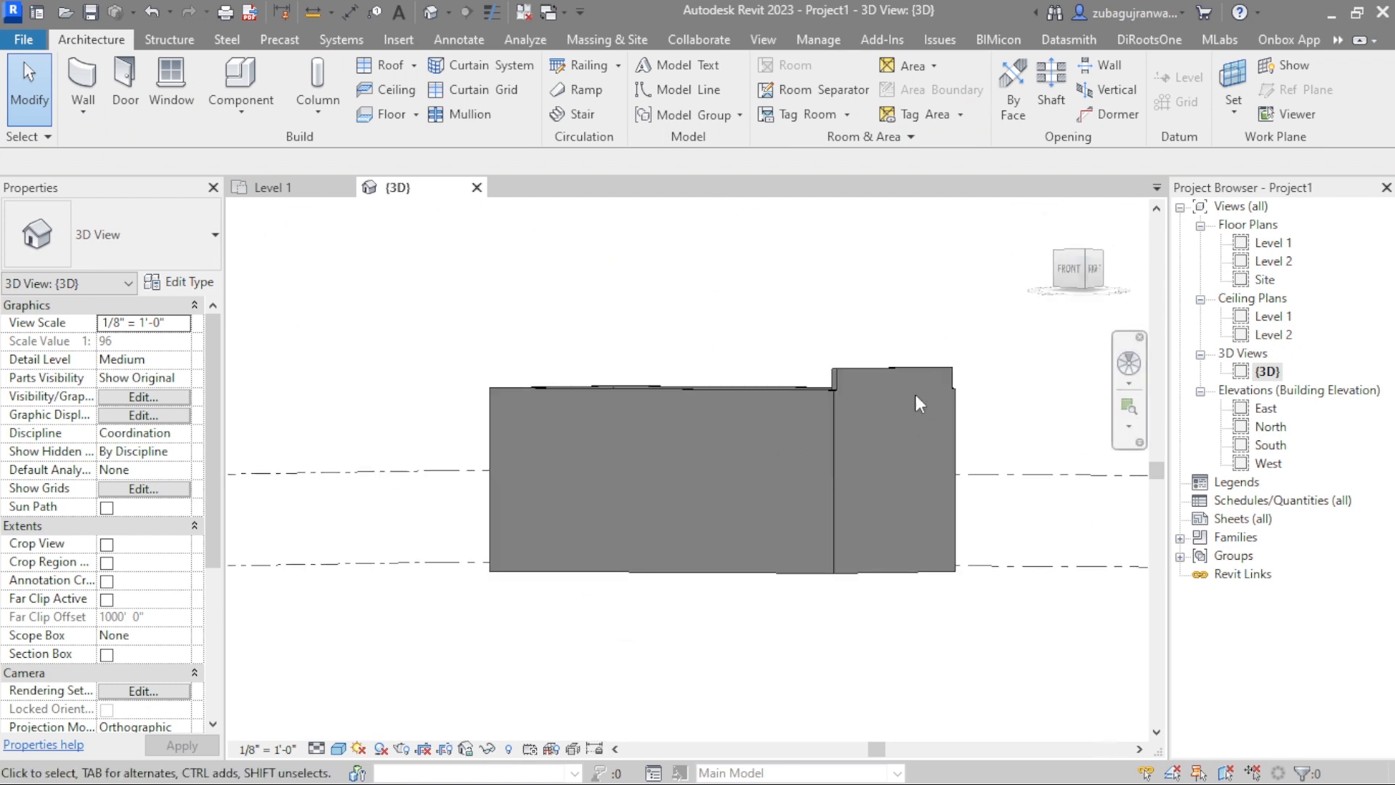
{"action": "left_click_drag", "start_coordinate": [986, 371], "coordinate": [791, 422]}
{"action": "left_click_drag", "start_coordinate": [656, 433], "coordinate": [469, 443]}
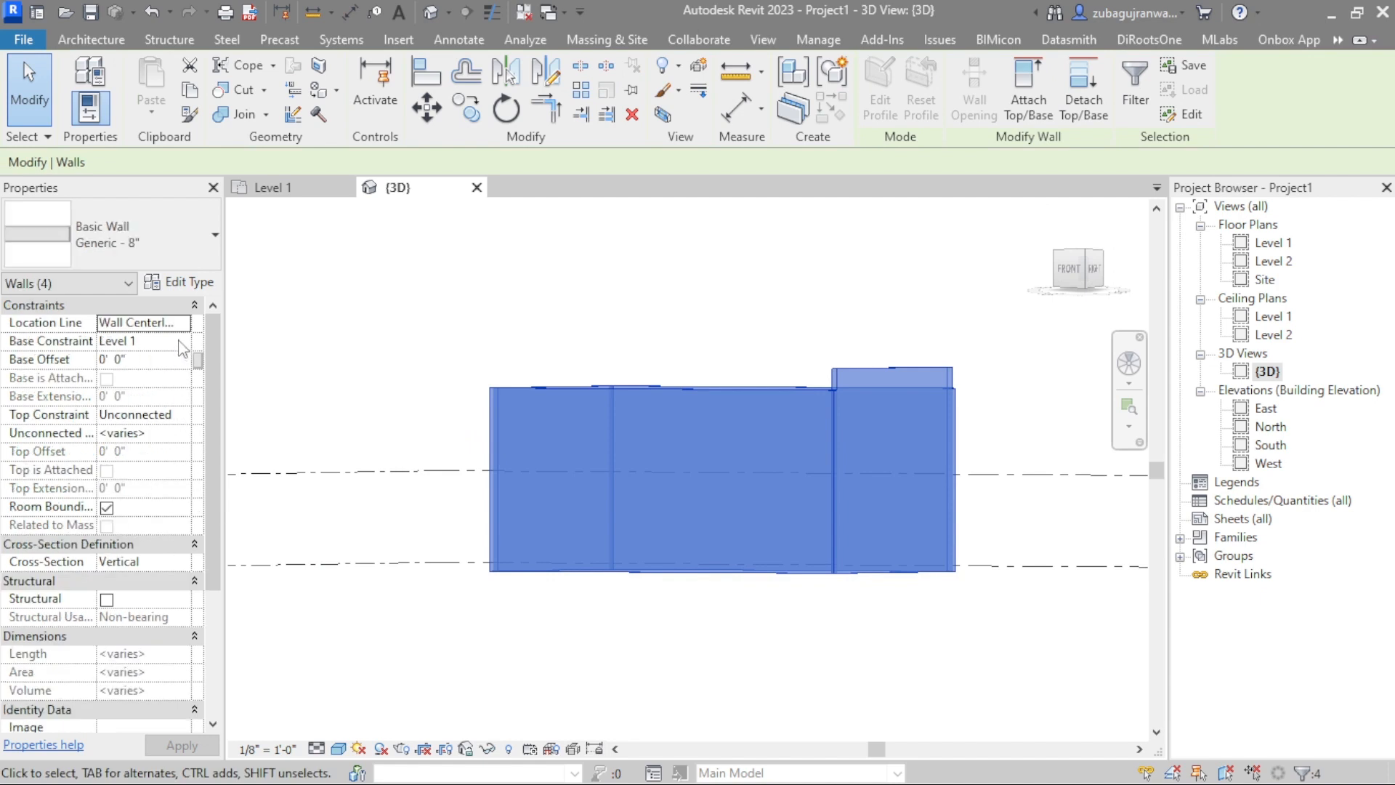
{"action": "left_click", "coordinate": [177, 340]}
{"action": "left_click", "coordinate": [180, 415]}
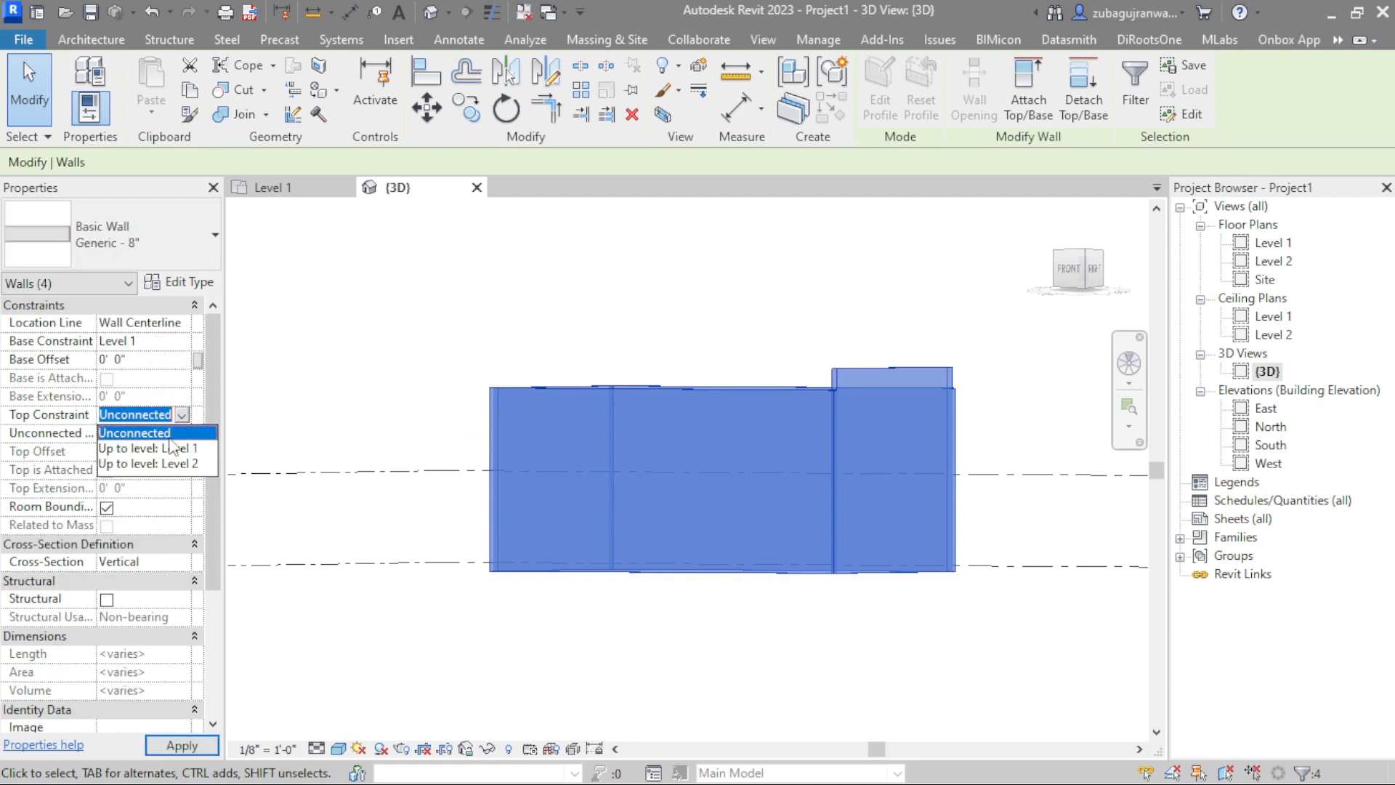
{"action": "left_click", "coordinate": [160, 465]}
{"action": "left_click", "coordinate": [482, 336]}
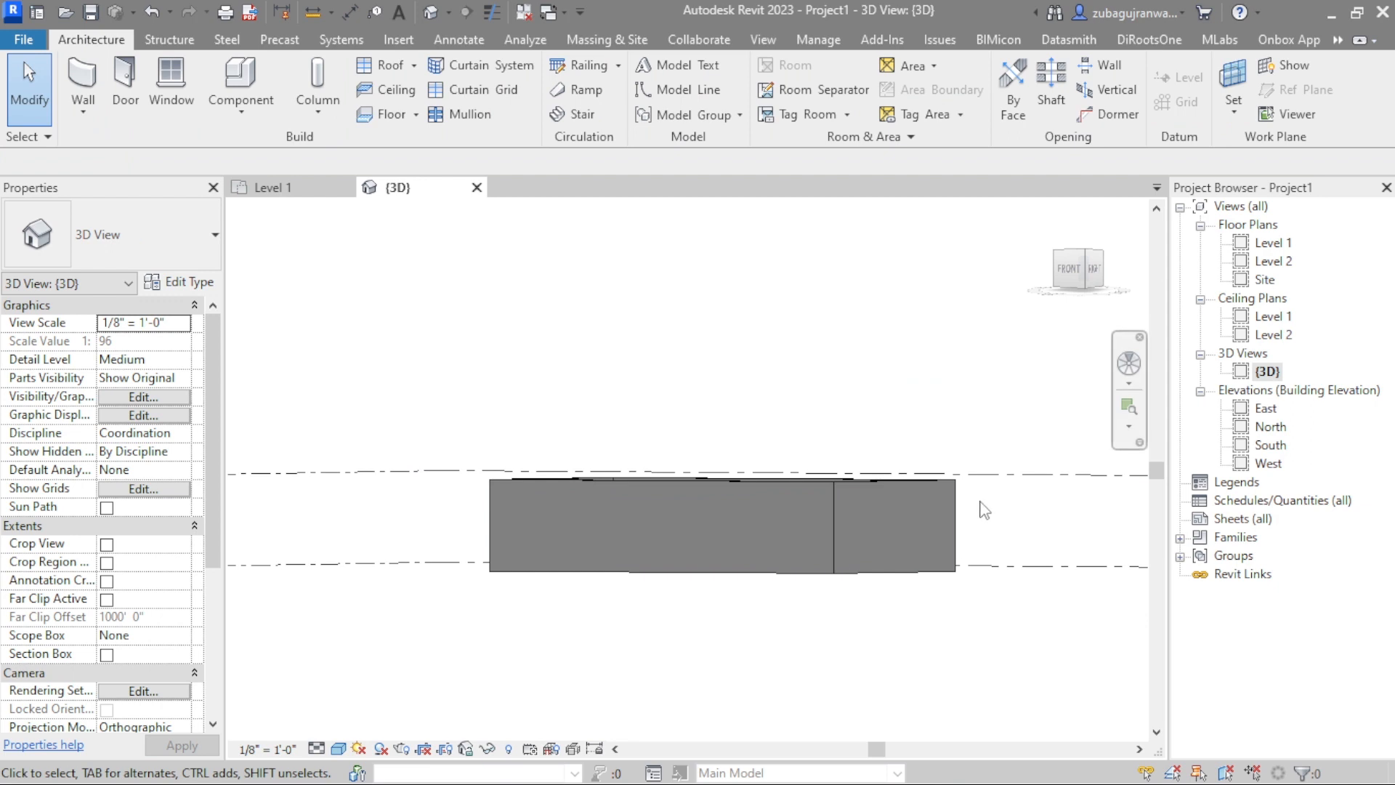
{"action": "left_click_drag", "start_coordinate": [983, 501], "coordinate": [549, 495]}
{"action": "left_click_drag", "start_coordinate": [452, 516], "coordinate": [450, 523]}
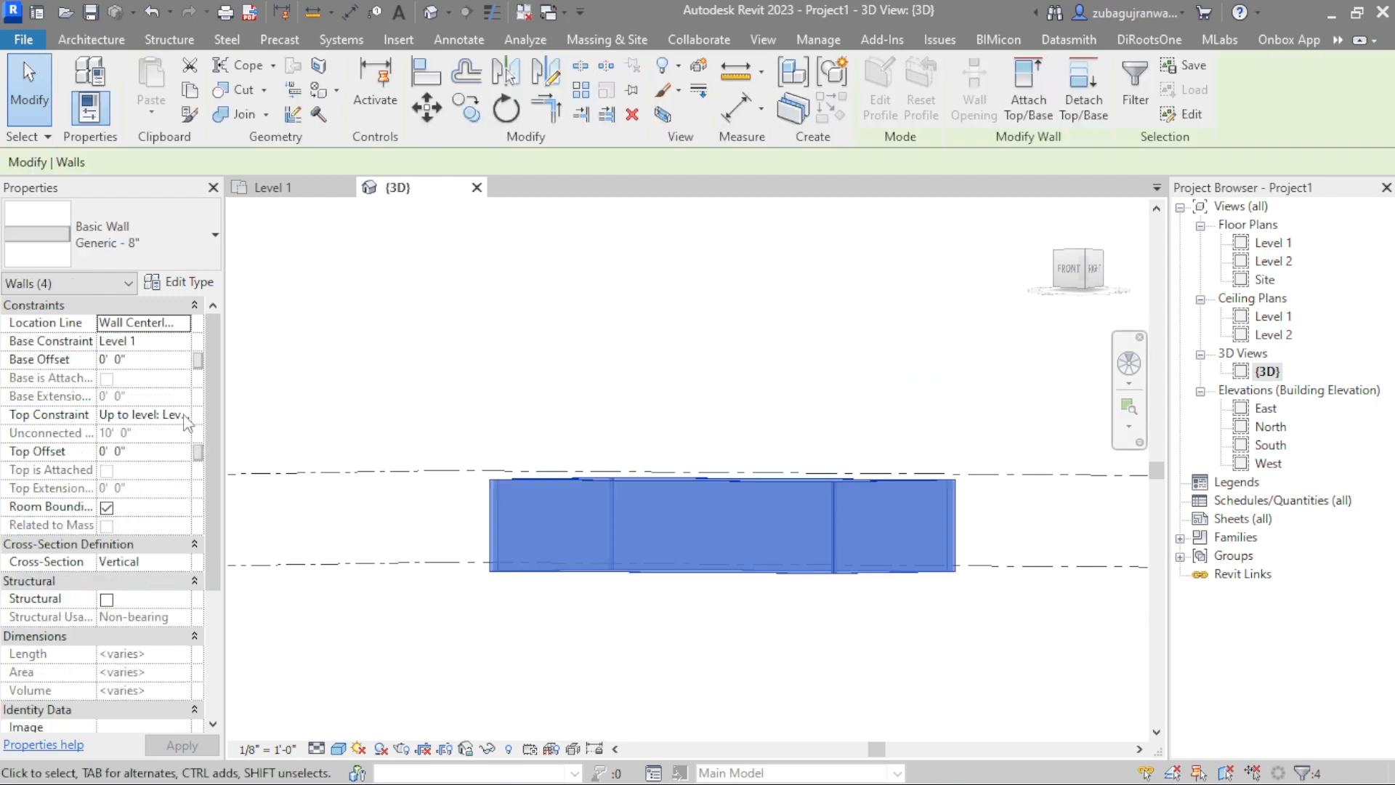
{"action": "left_click", "coordinate": [1071, 264]}
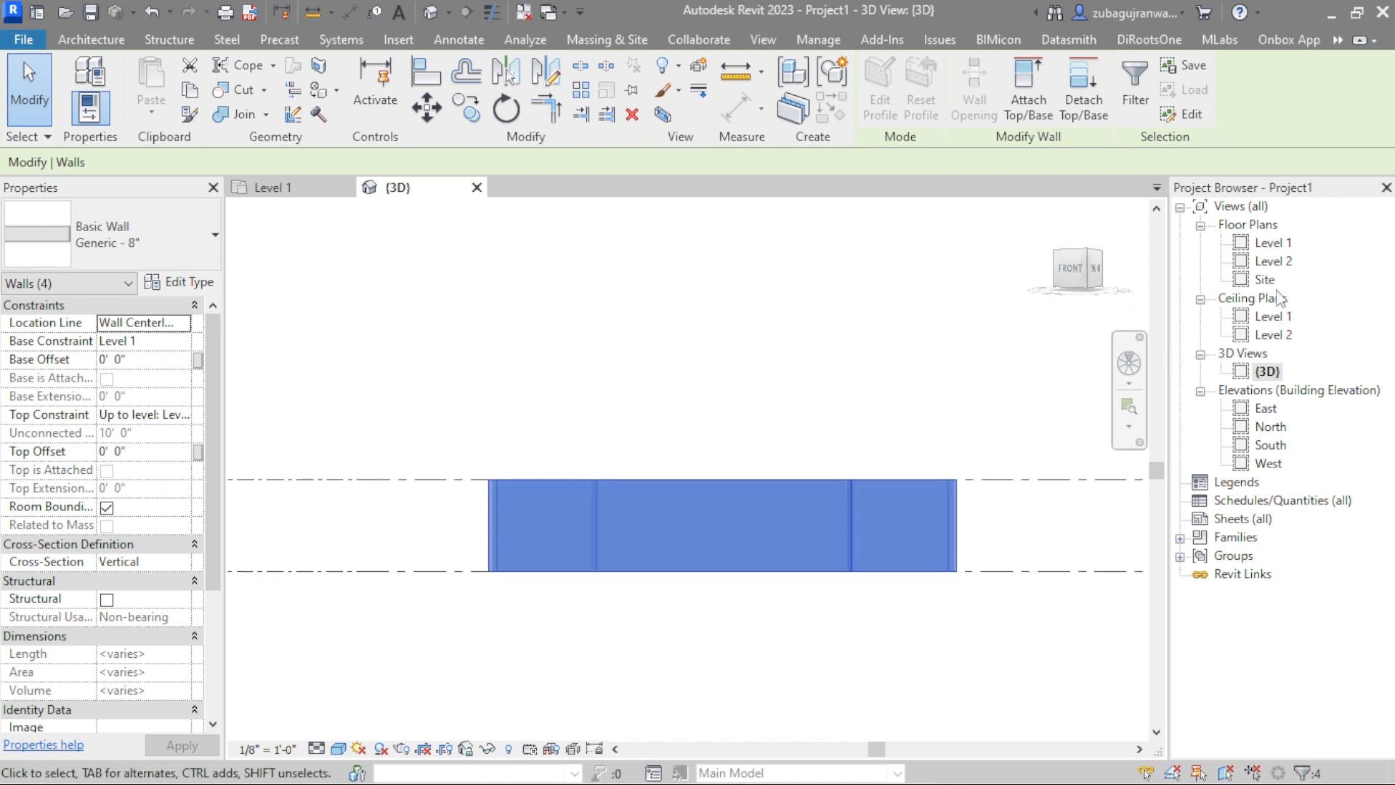
Start a footprint roof in the Level 1 floor plan and accept moving it to Level 2
{"action": "double_click", "coordinate": [1274, 244]}
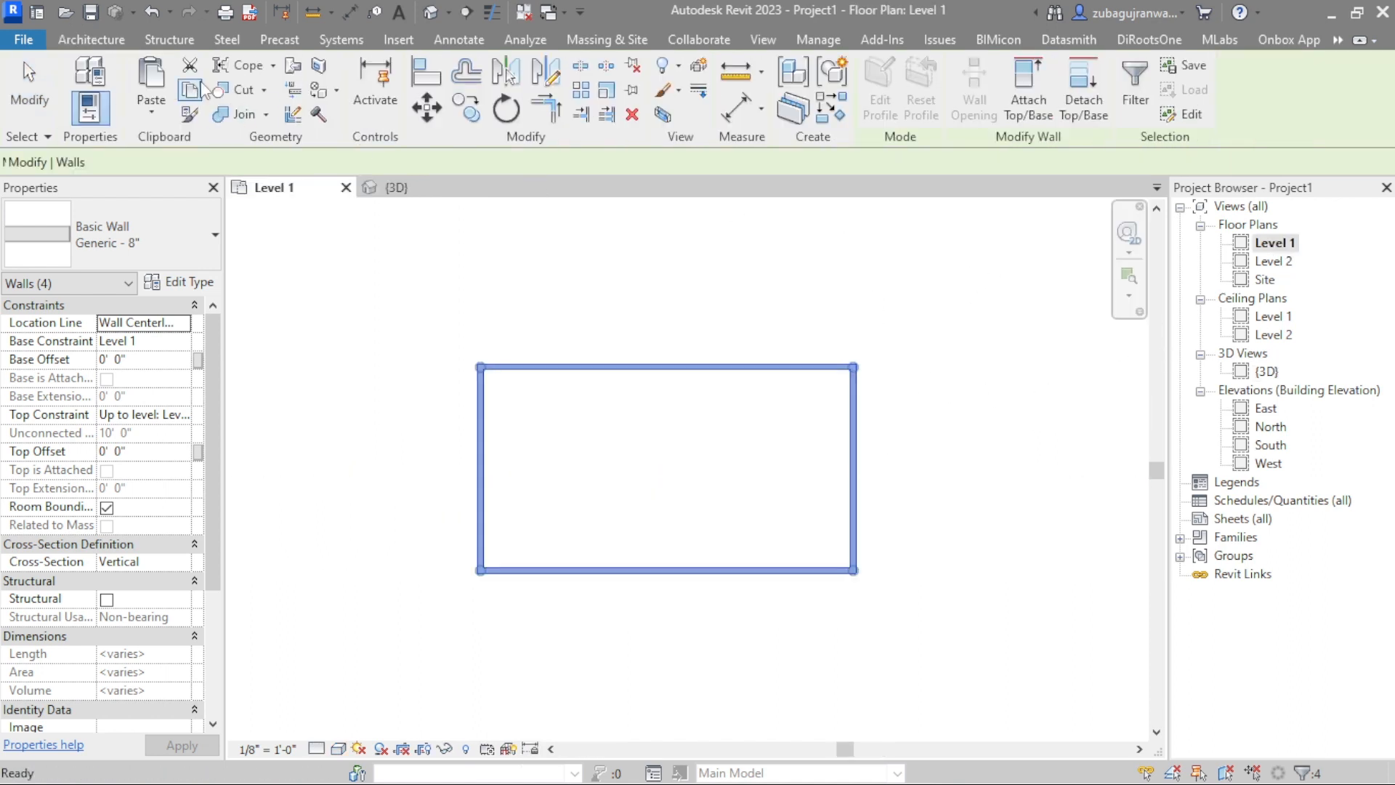
{"action": "left_click", "coordinate": [91, 40]}
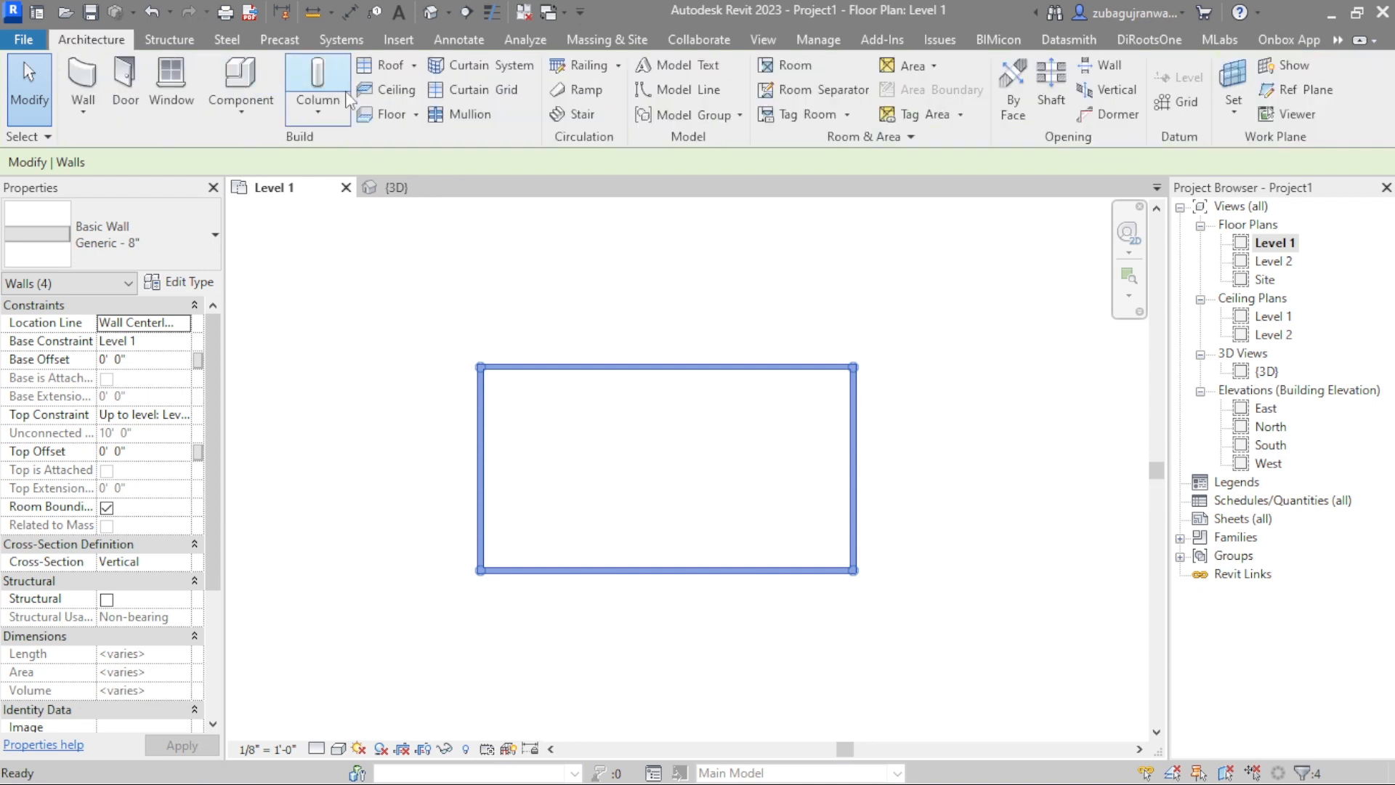
{"action": "left_click", "coordinate": [388, 73]}
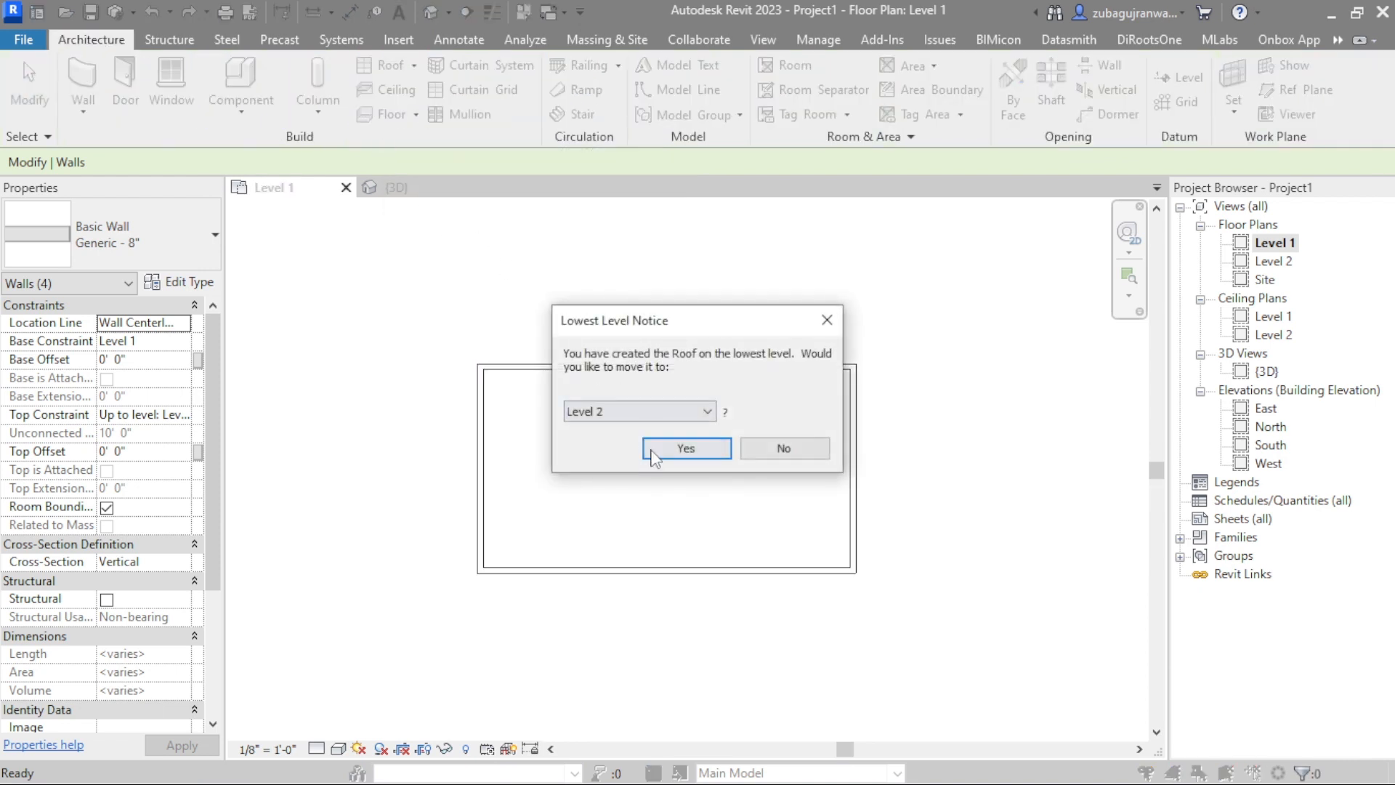
{"action": "left_click", "coordinate": [667, 445]}
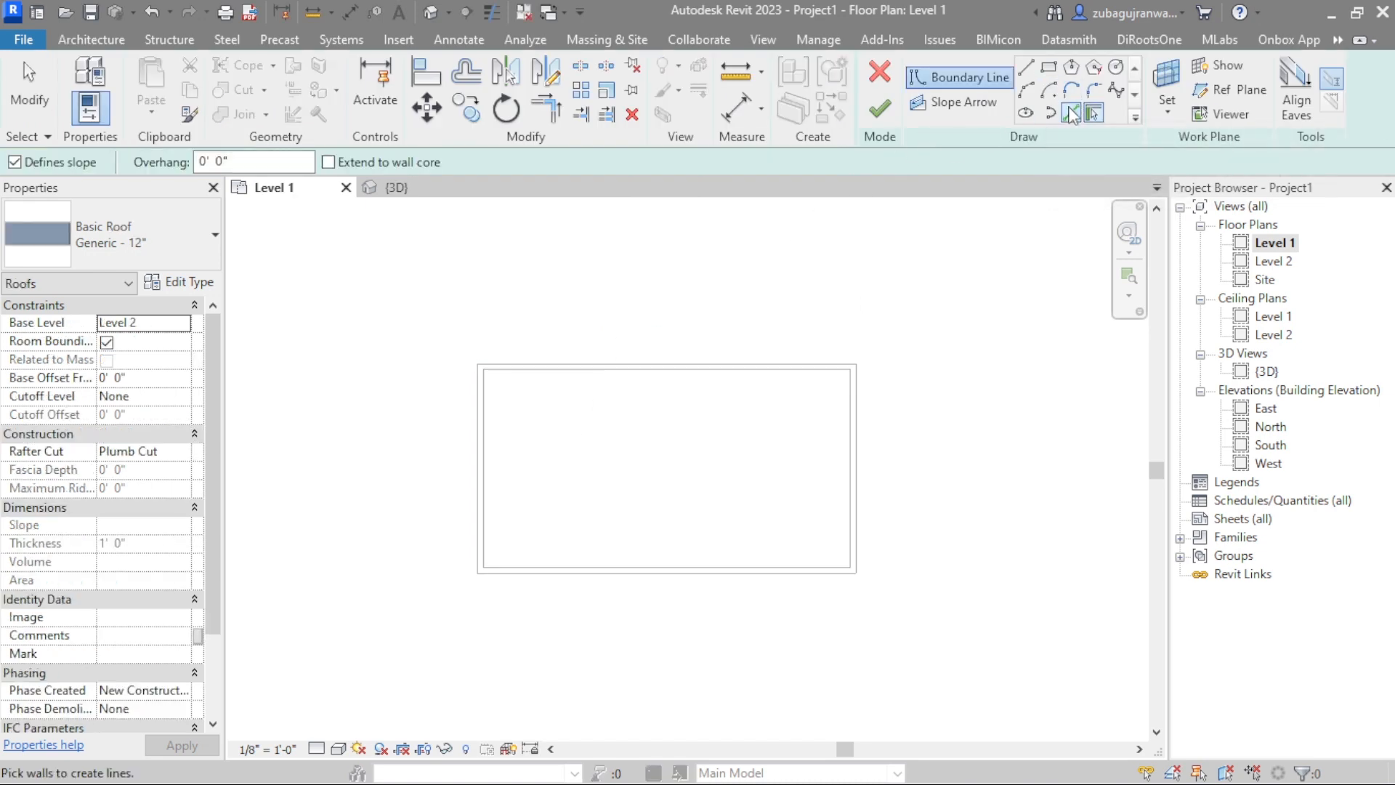
Sketch a rectangular roof boundary without defined slope and with a 1' 0" corner radius, about 1' 9" to 1' 11" outside the walls
{"action": "left_click", "coordinate": [1048, 67]}
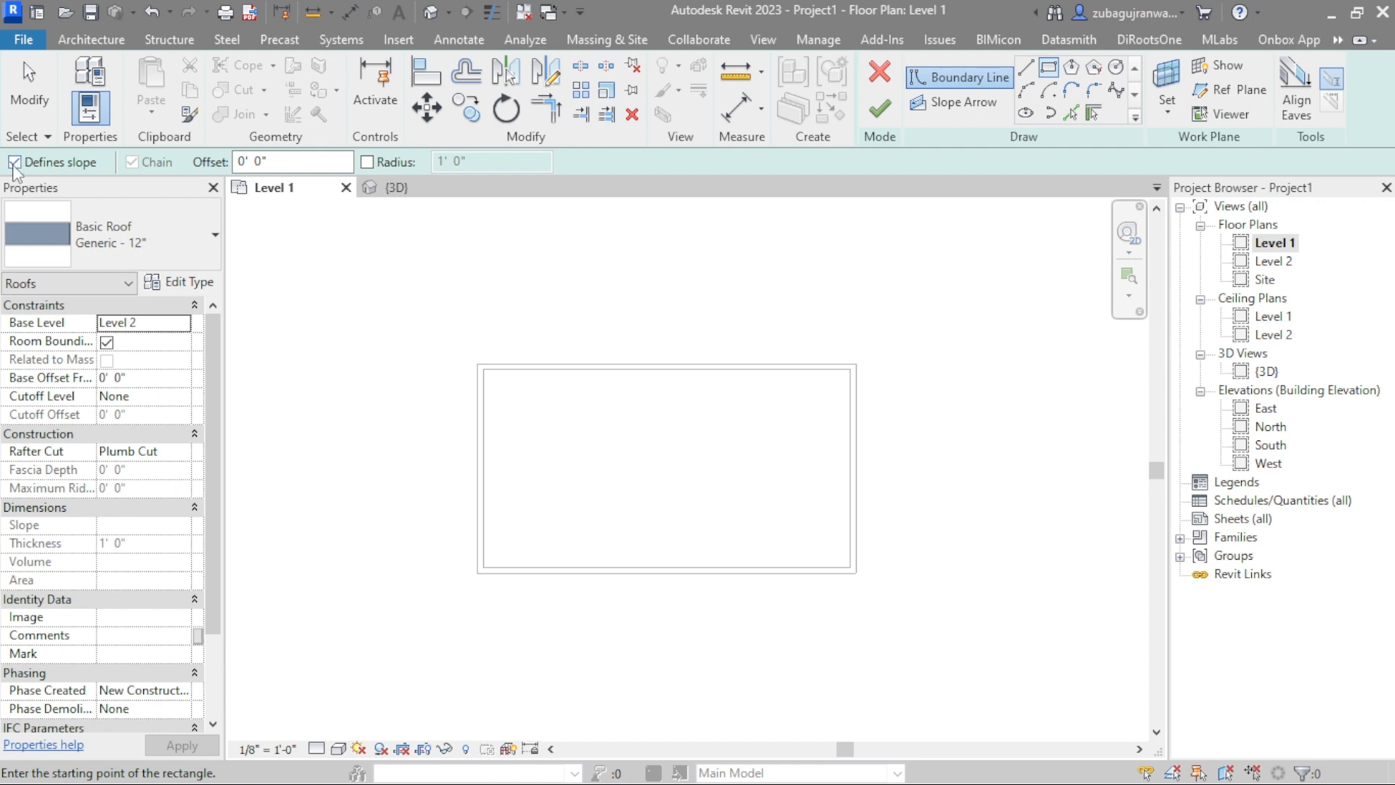
{"action": "left_click", "coordinate": [15, 162]}
{"action": "left_click", "coordinate": [367, 162]}
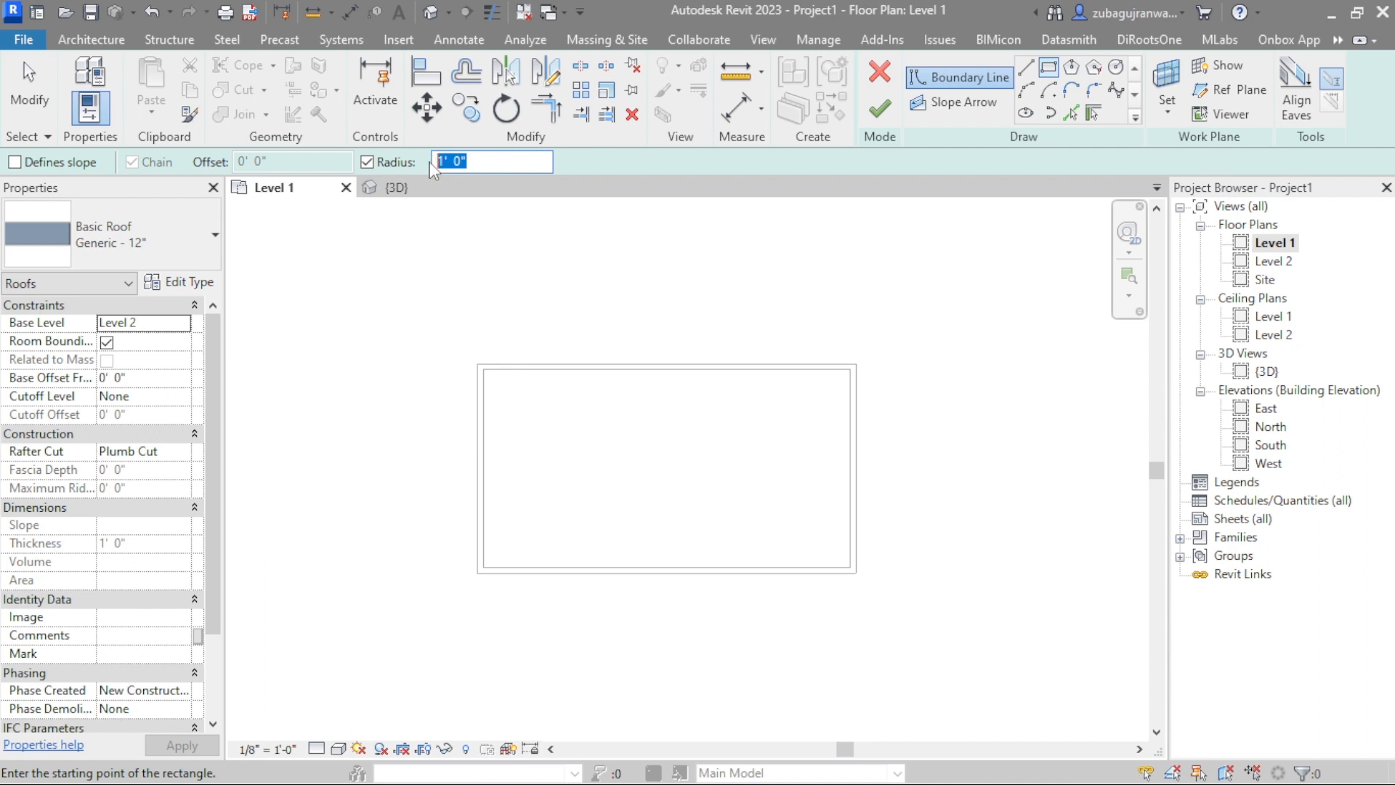
{"action": "type", "text": "1"}
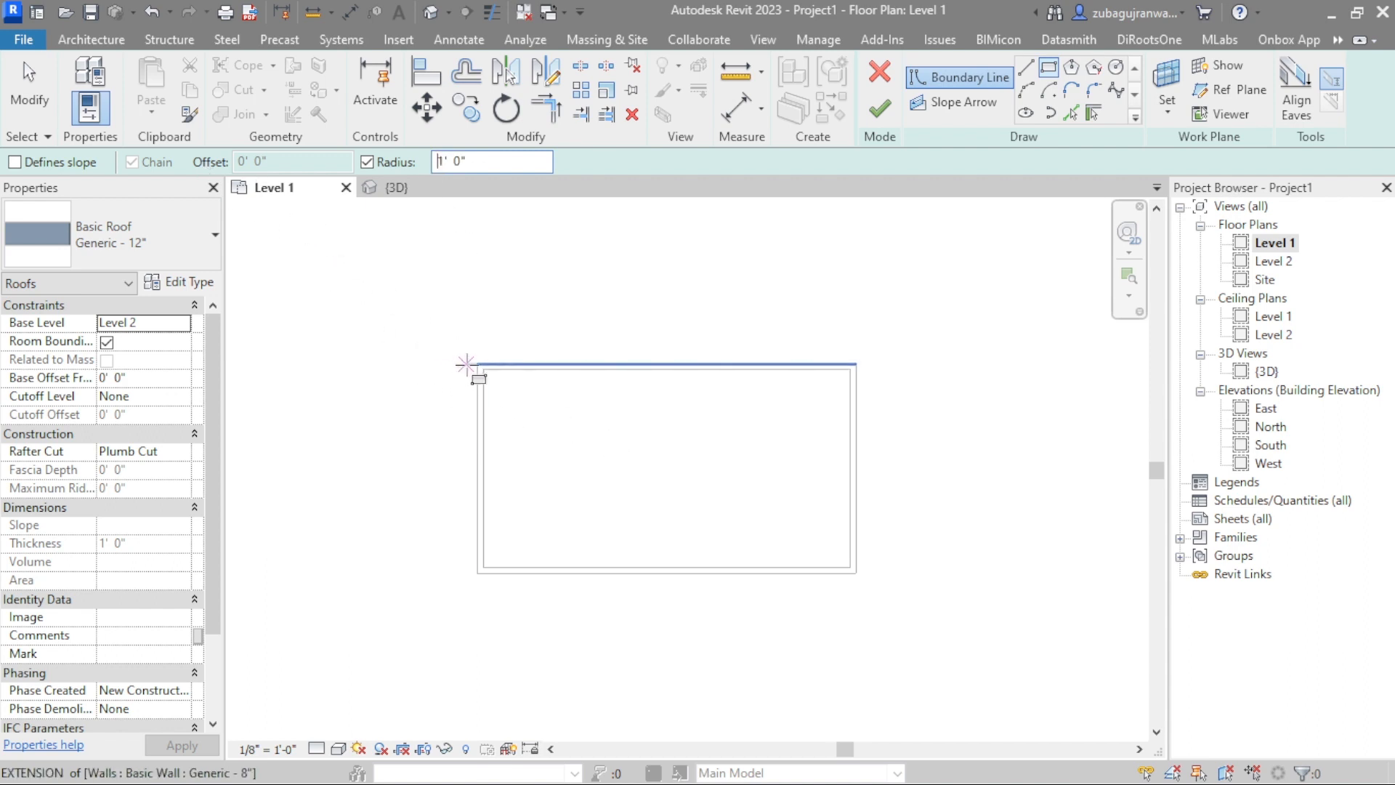
{"action": "left_click", "coordinate": [468, 354]}
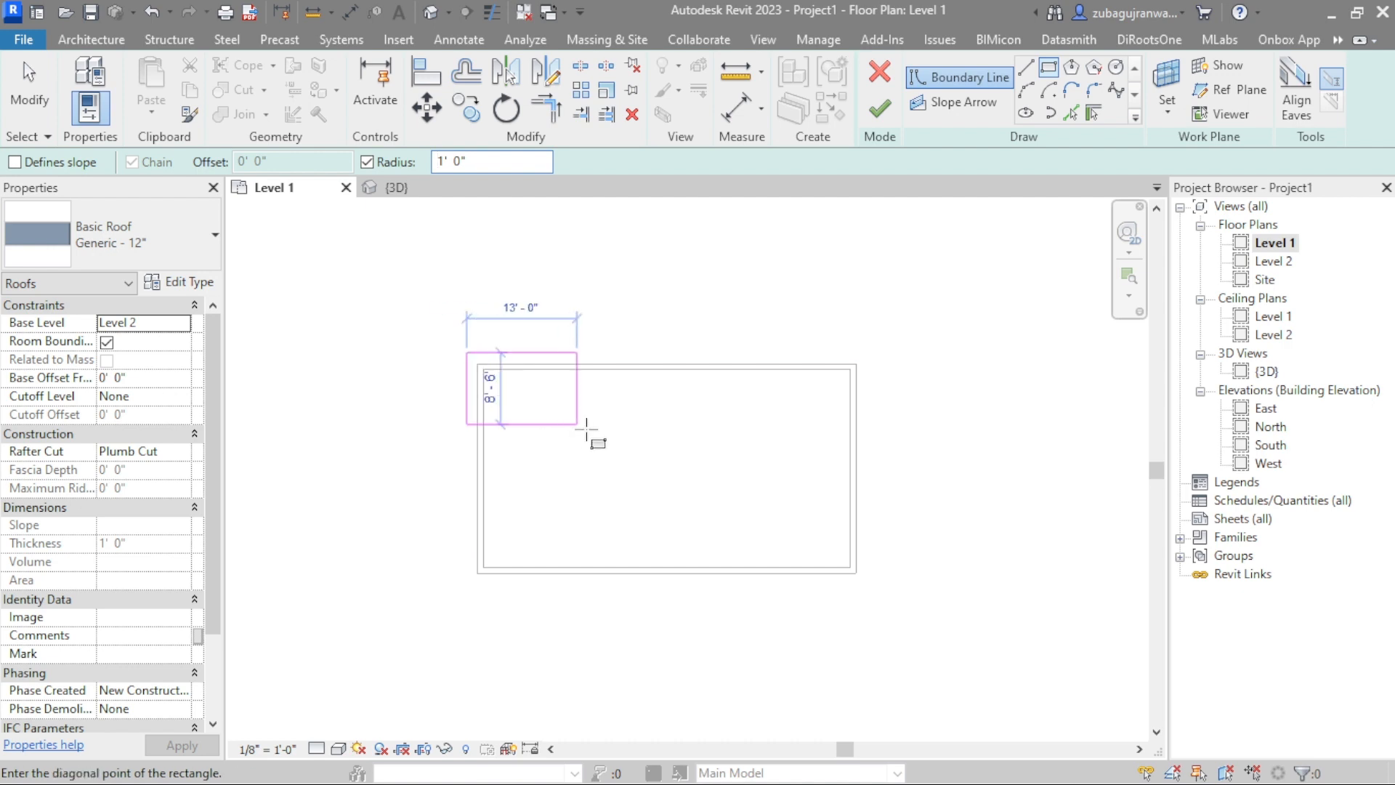
{"action": "left_click", "coordinate": [967, 576]}
{"action": "scroll", "coordinate": [298, 349], "scroll_direction": "up", "scroll_amount": 3}
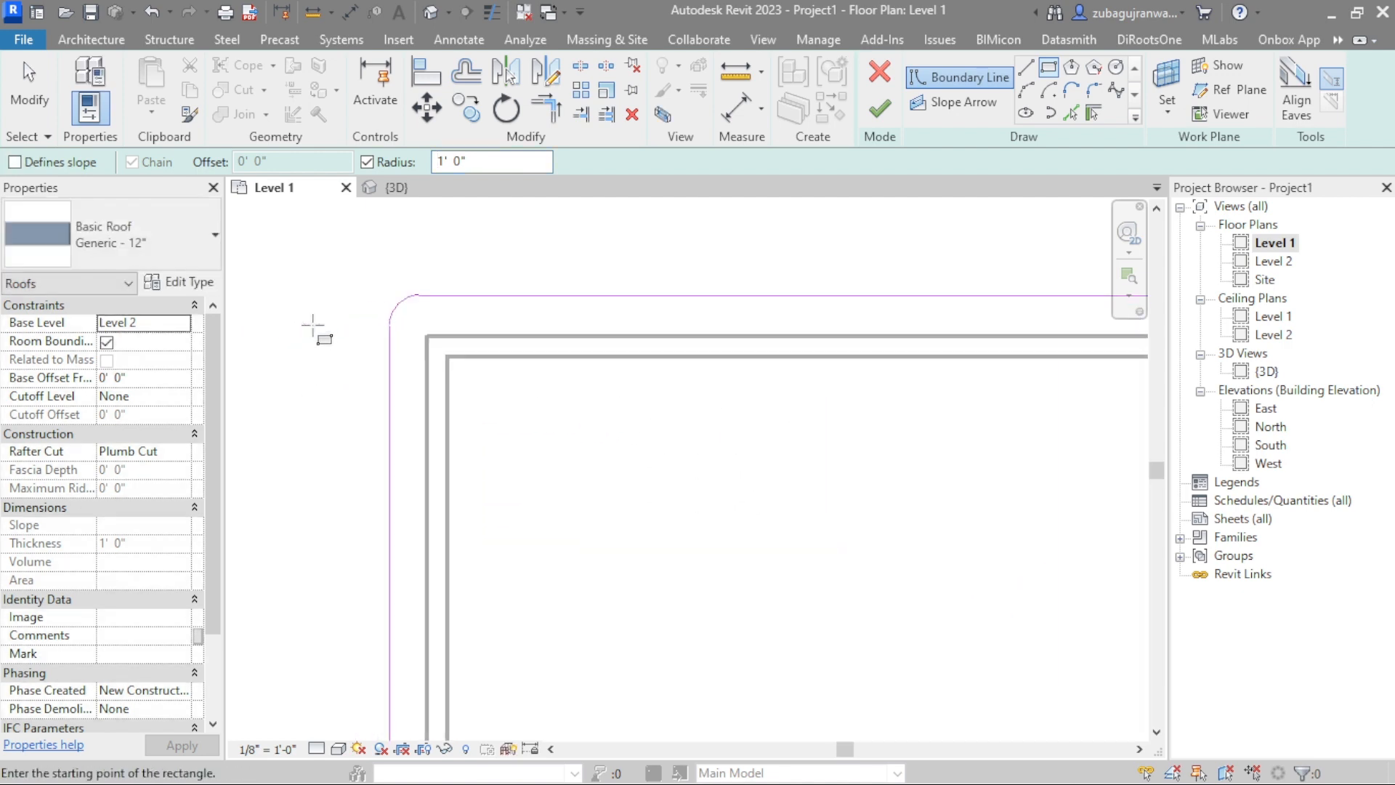
{"action": "scroll", "coordinate": [393, 302], "scroll_direction": "down", "scroll_amount": 3}
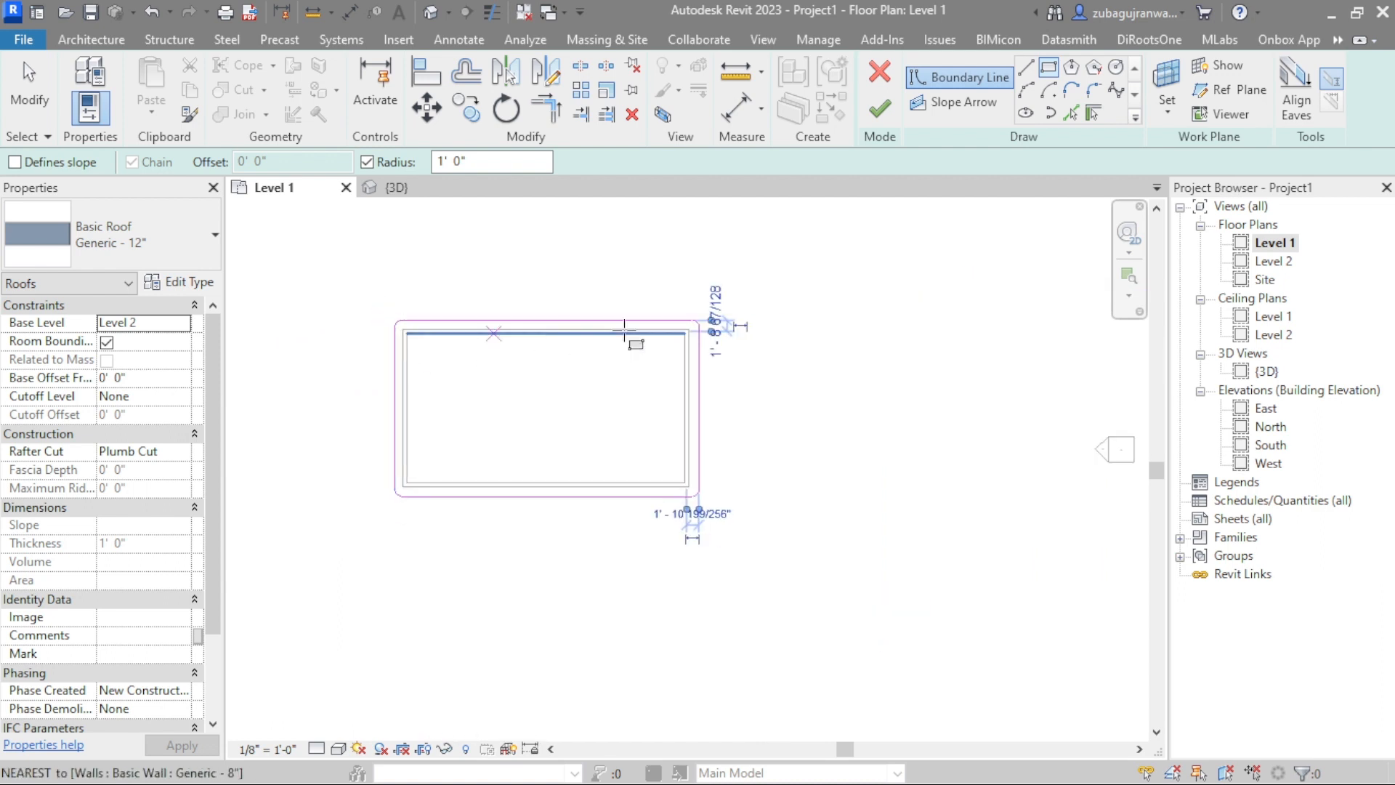
Set the radius of the roof boundary's upper-right corner arc to 2' 0"
{"action": "scroll", "coordinate": [682, 333], "scroll_direction": "up", "scroll_amount": 2}
{"action": "key", "text": "Escape"}
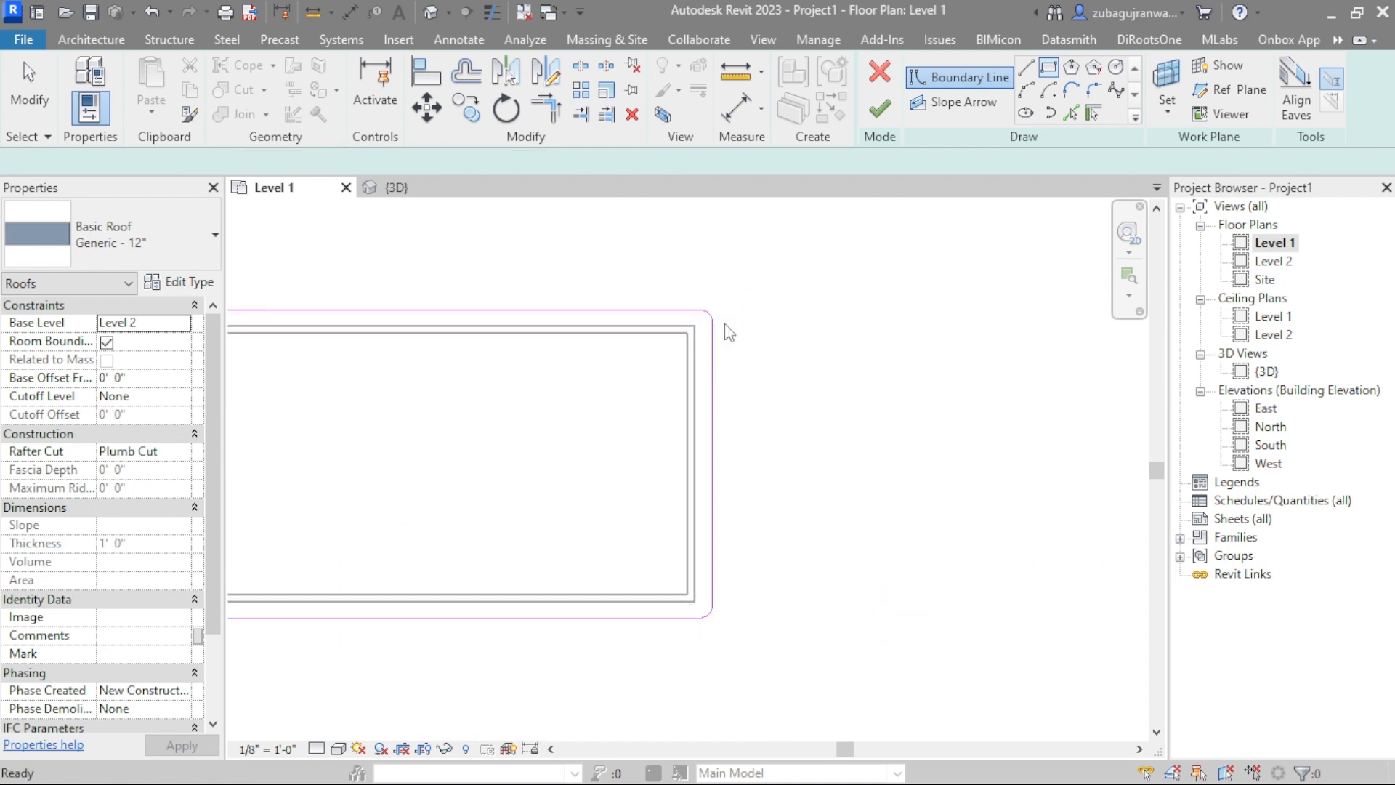
{"action": "key", "text": "Escape"}
{"action": "left_click", "coordinate": [703, 318]}
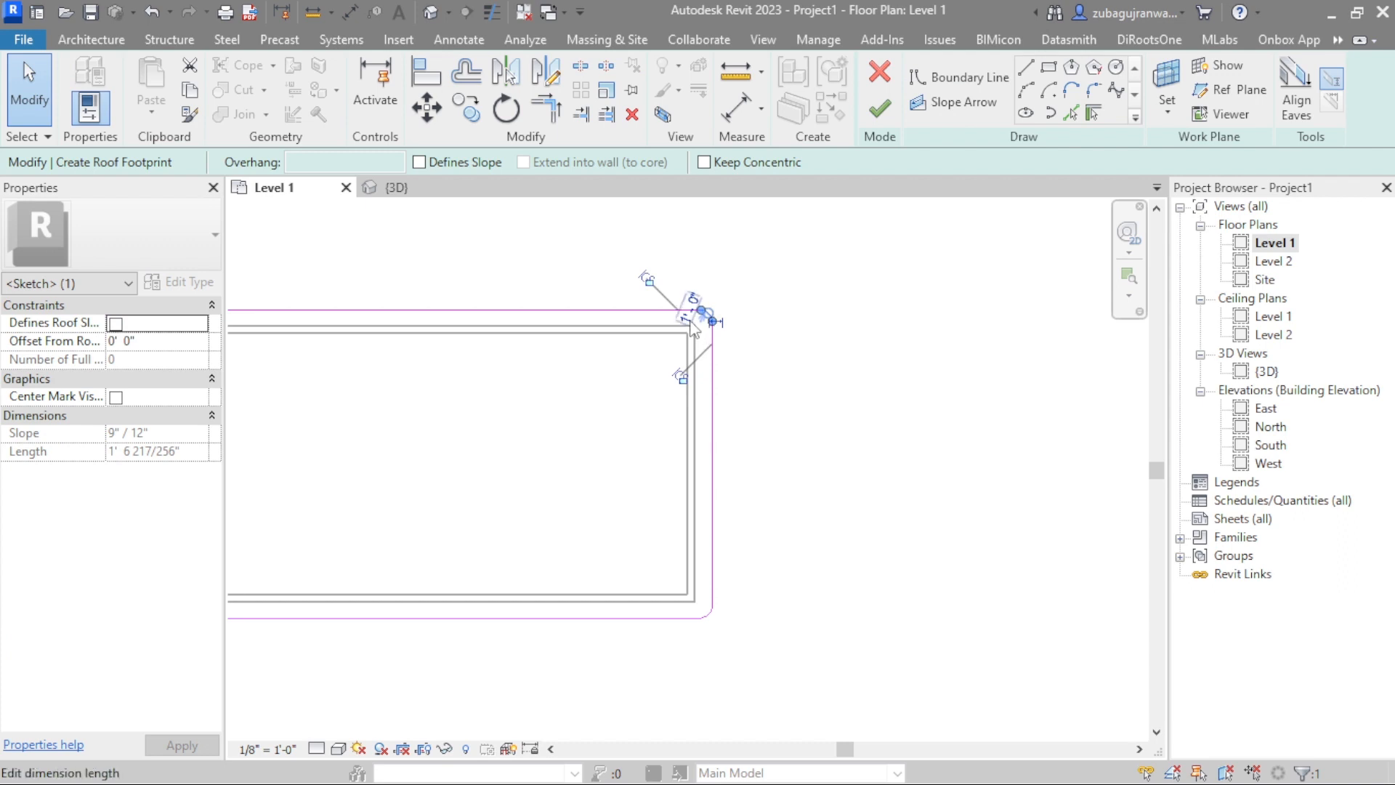
{"action": "left_click", "coordinate": [690, 325]}
{"action": "type", "text": "2"}
{"action": "key", "text": "Return"}
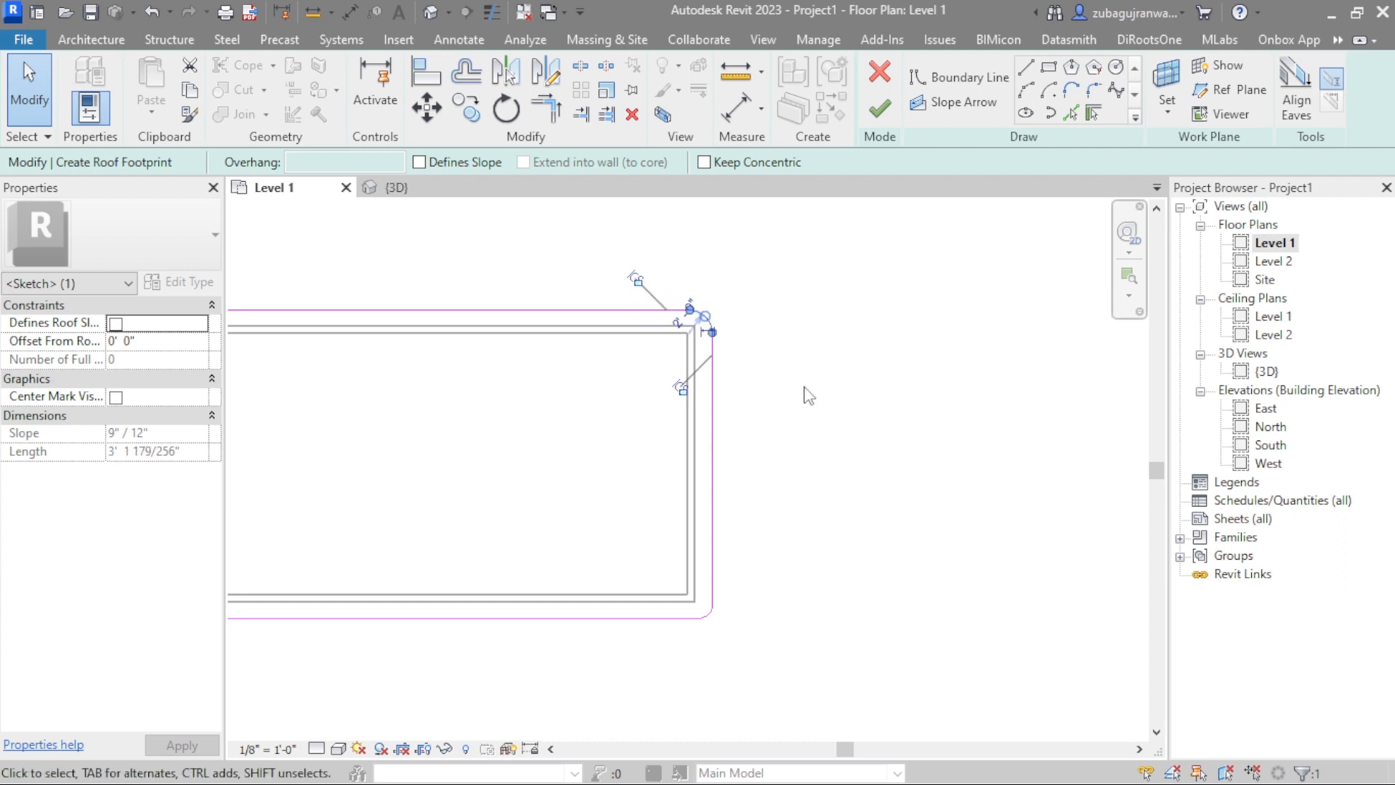
Set the radius of the roof boundary's lower-right corner arc to 2' 0"
{"action": "scroll", "coordinate": [835, 354], "scroll_direction": "down", "scroll_amount": 2}
{"action": "scroll", "coordinate": [828, 327], "scroll_direction": "up", "scroll_amount": 3}
{"action": "scroll", "coordinate": [828, 329], "scroll_direction": "down", "scroll_amount": 2}
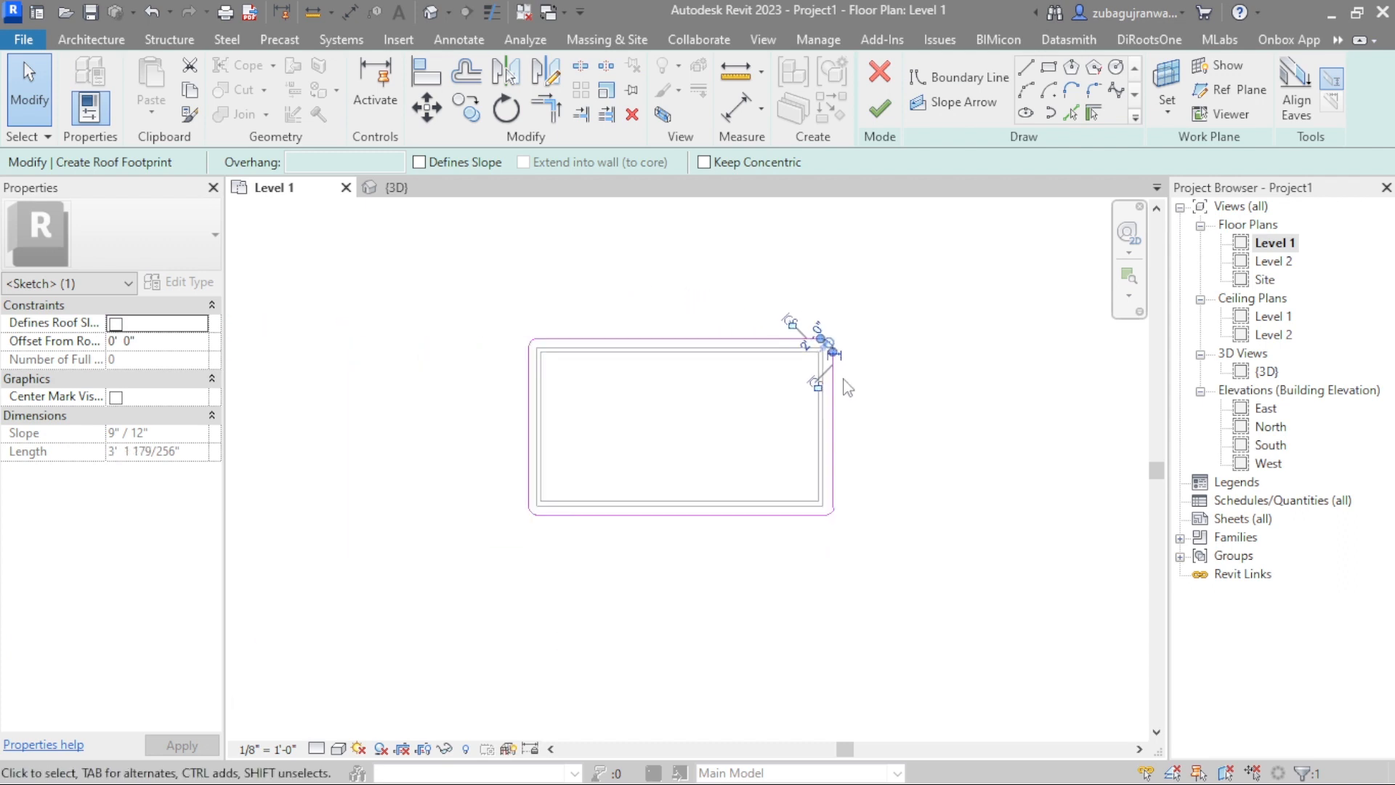
{"action": "scroll", "coordinate": [836, 520], "scroll_direction": "up", "scroll_amount": 2}
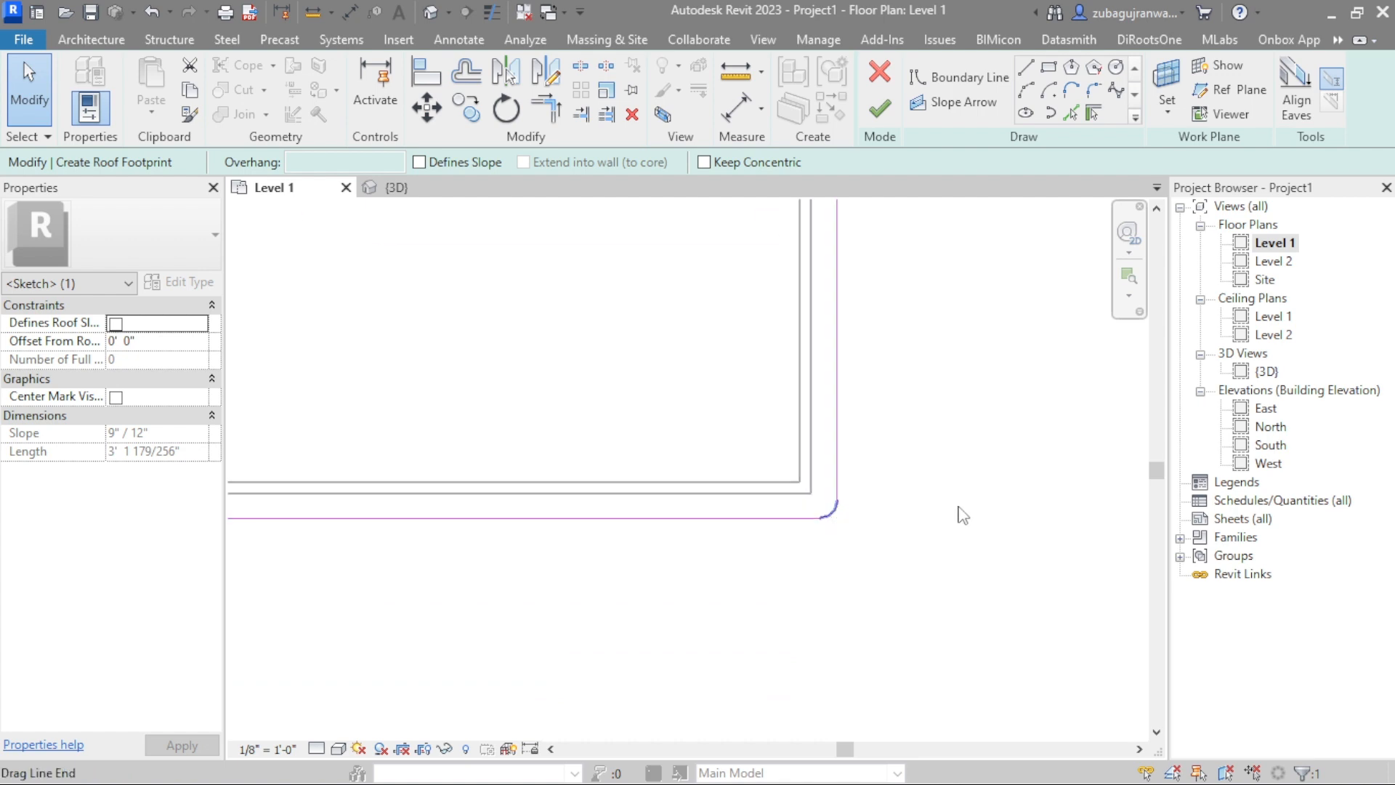
{"action": "left_click", "coordinate": [828, 500]}
{"action": "left_click", "coordinate": [826, 491]}
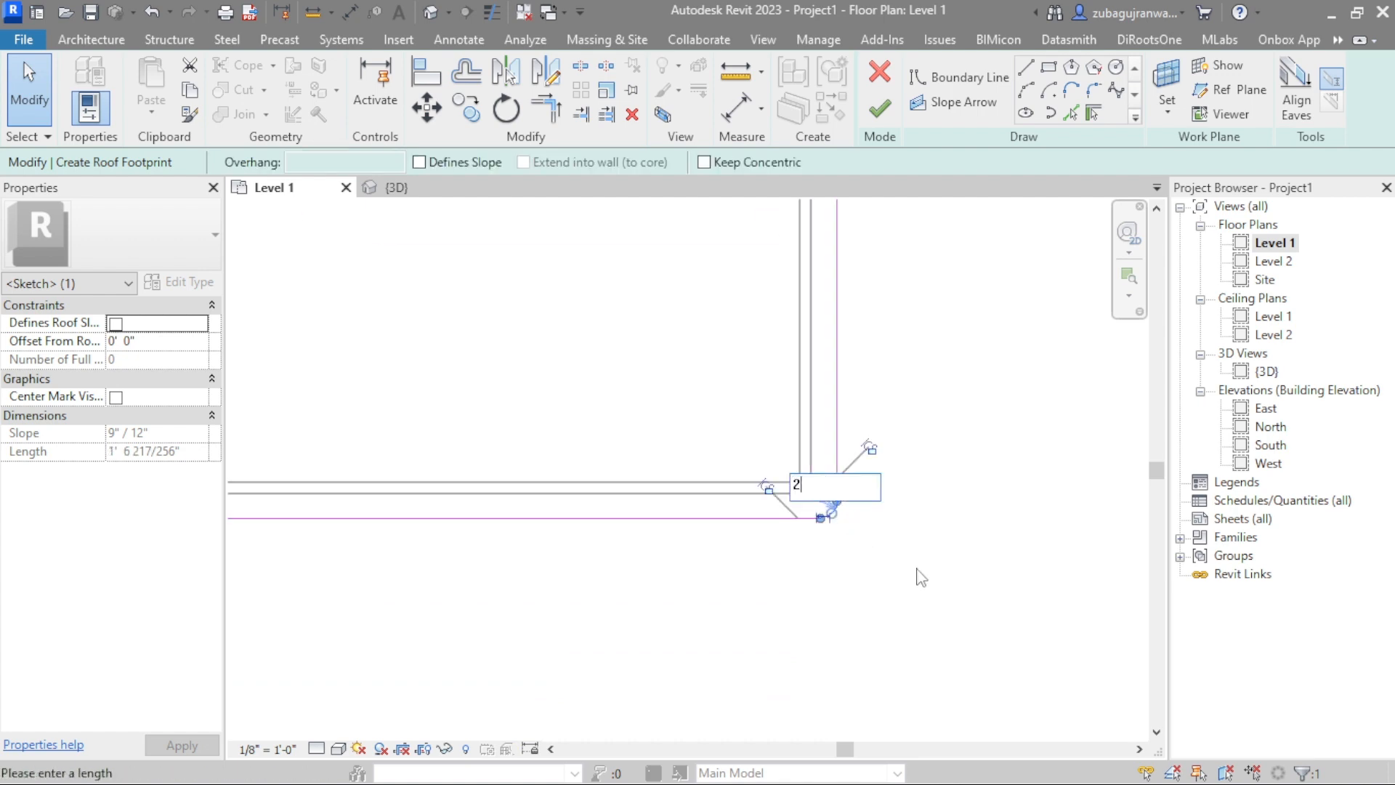
{"action": "type", "text": "2"}
{"action": "key", "text": "Return"}
Set the radius of the roof boundary's lower-left corner arc to 2' 0"
{"action": "scroll", "coordinate": [923, 571], "scroll_direction": "down", "scroll_amount": 2}
{"action": "scroll", "coordinate": [611, 554], "scroll_direction": "up", "scroll_amount": 2}
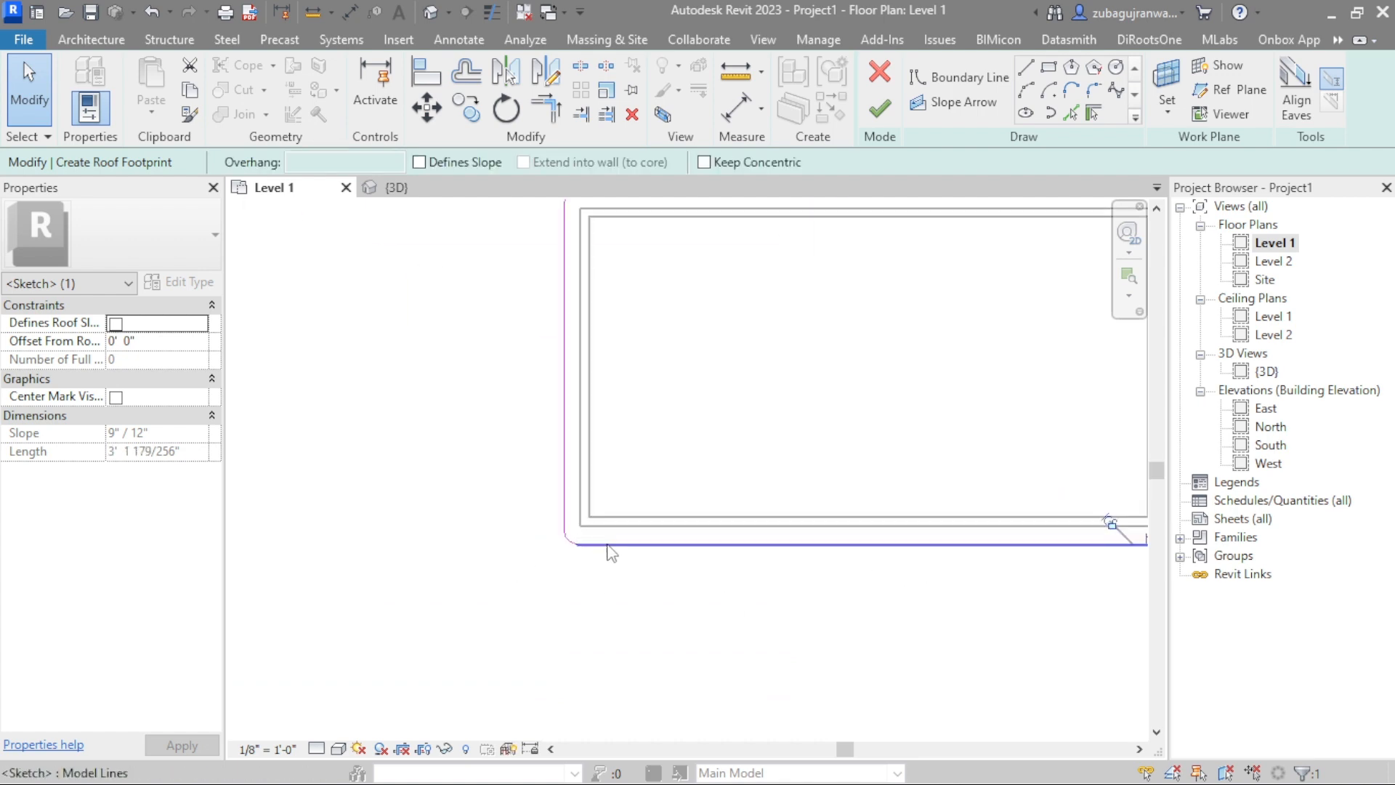
{"action": "left_click", "coordinate": [567, 539]}
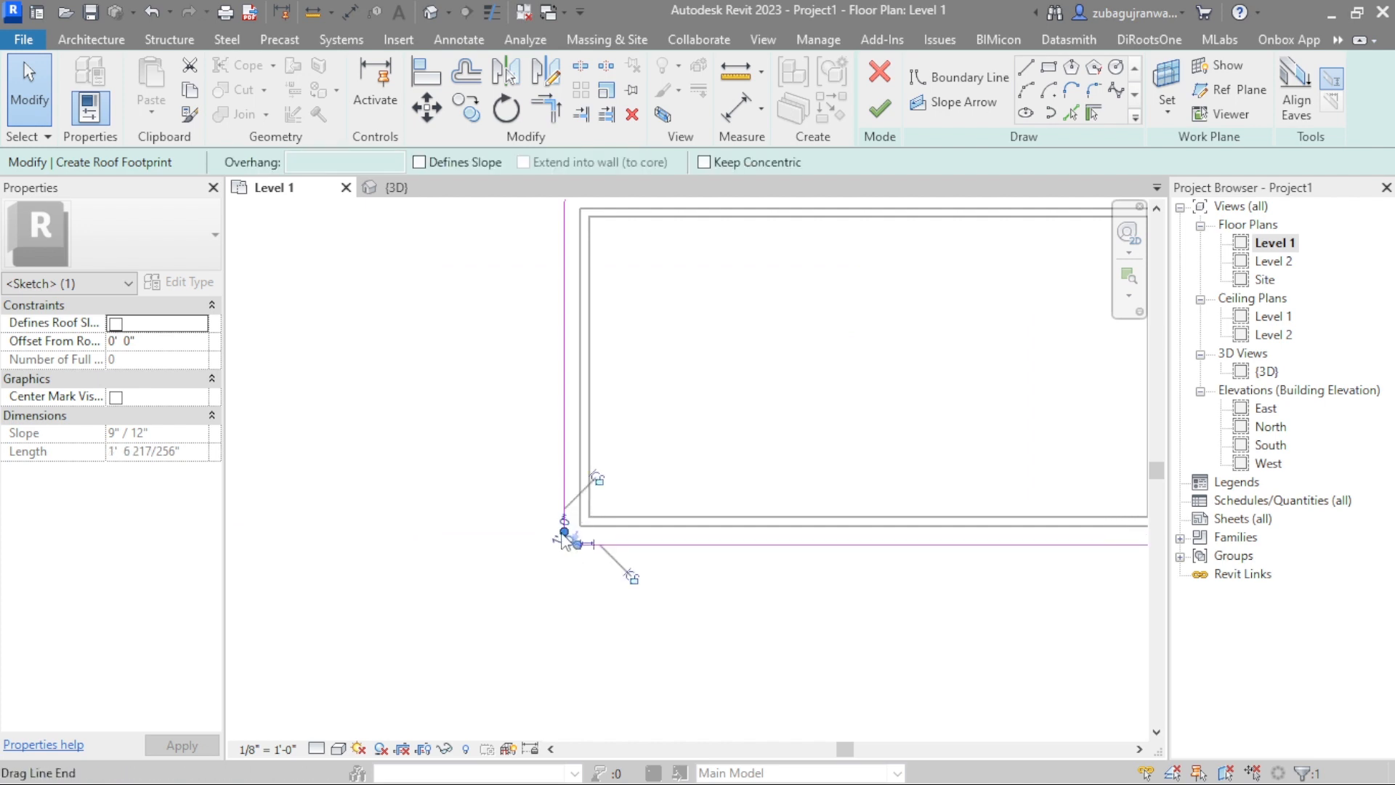
{"action": "left_click", "coordinate": [564, 524]}
{"action": "type", "text": "2"}
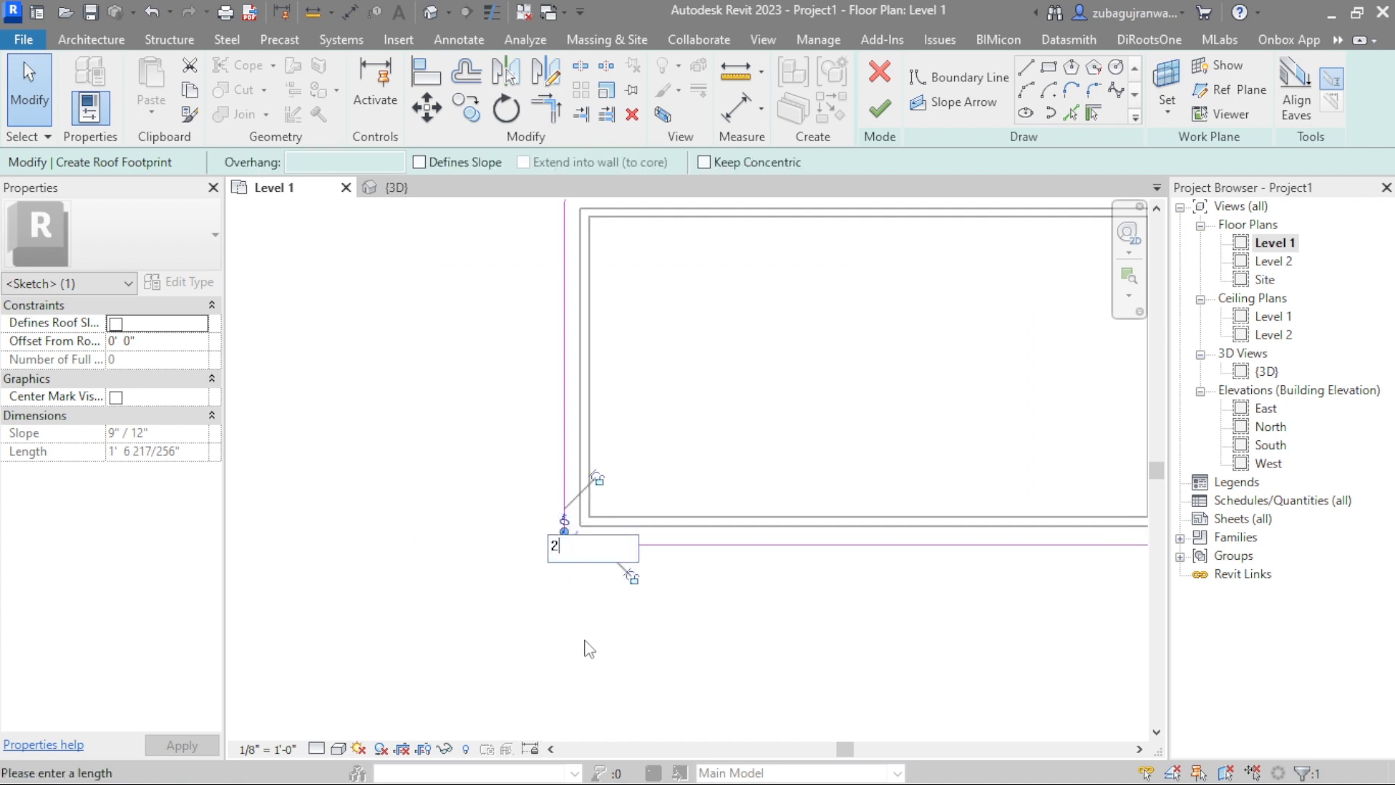
{"action": "key", "text": "Return"}
Set the radius of the roof boundary's upper-left corner arc to 2' 0" and finish the roof sketch
{"action": "scroll", "coordinate": [581, 465], "scroll_direction": "down", "scroll_amount": 2}
{"action": "scroll", "coordinate": [574, 305], "scroll_direction": "up", "scroll_amount": 2}
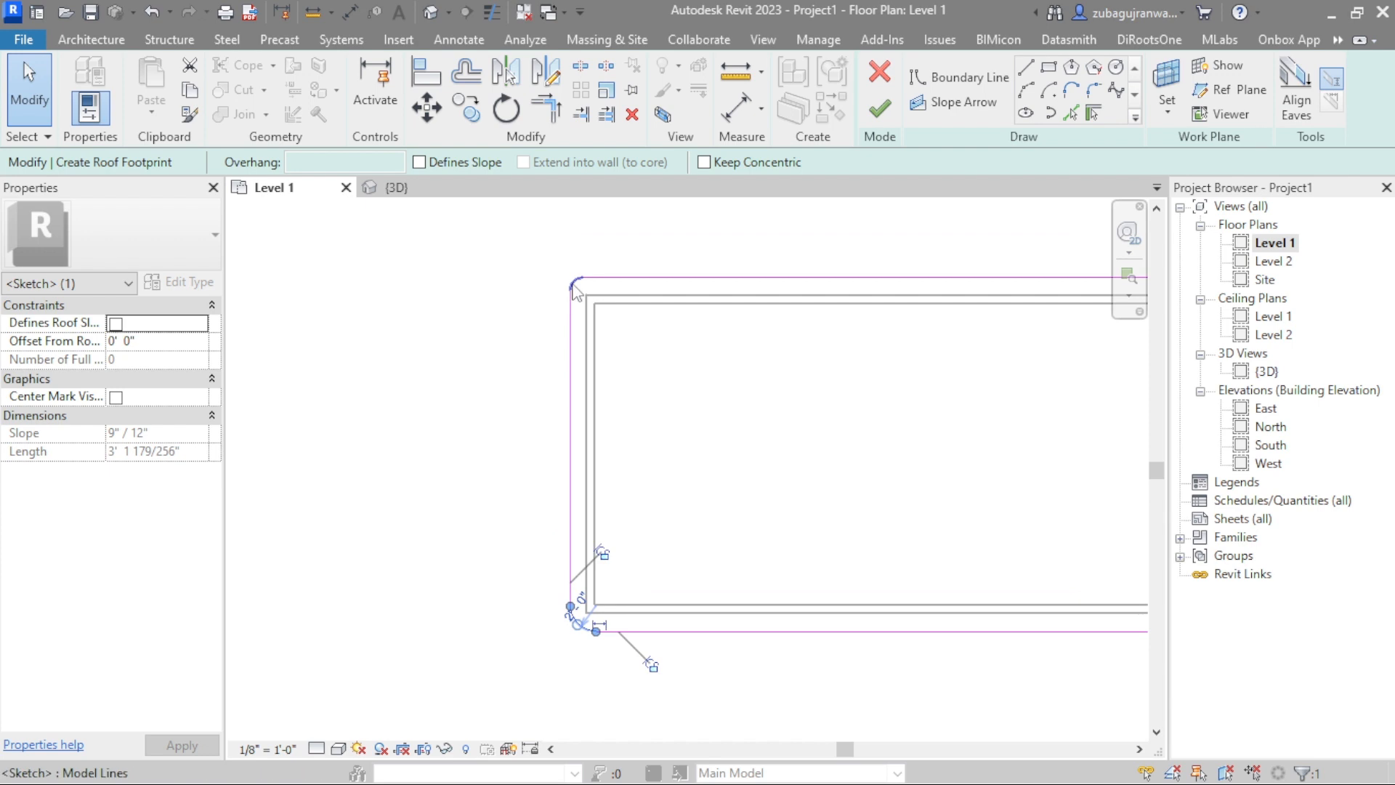
{"action": "left_click", "coordinate": [577, 299]}
{"action": "left_click", "coordinate": [585, 277]}
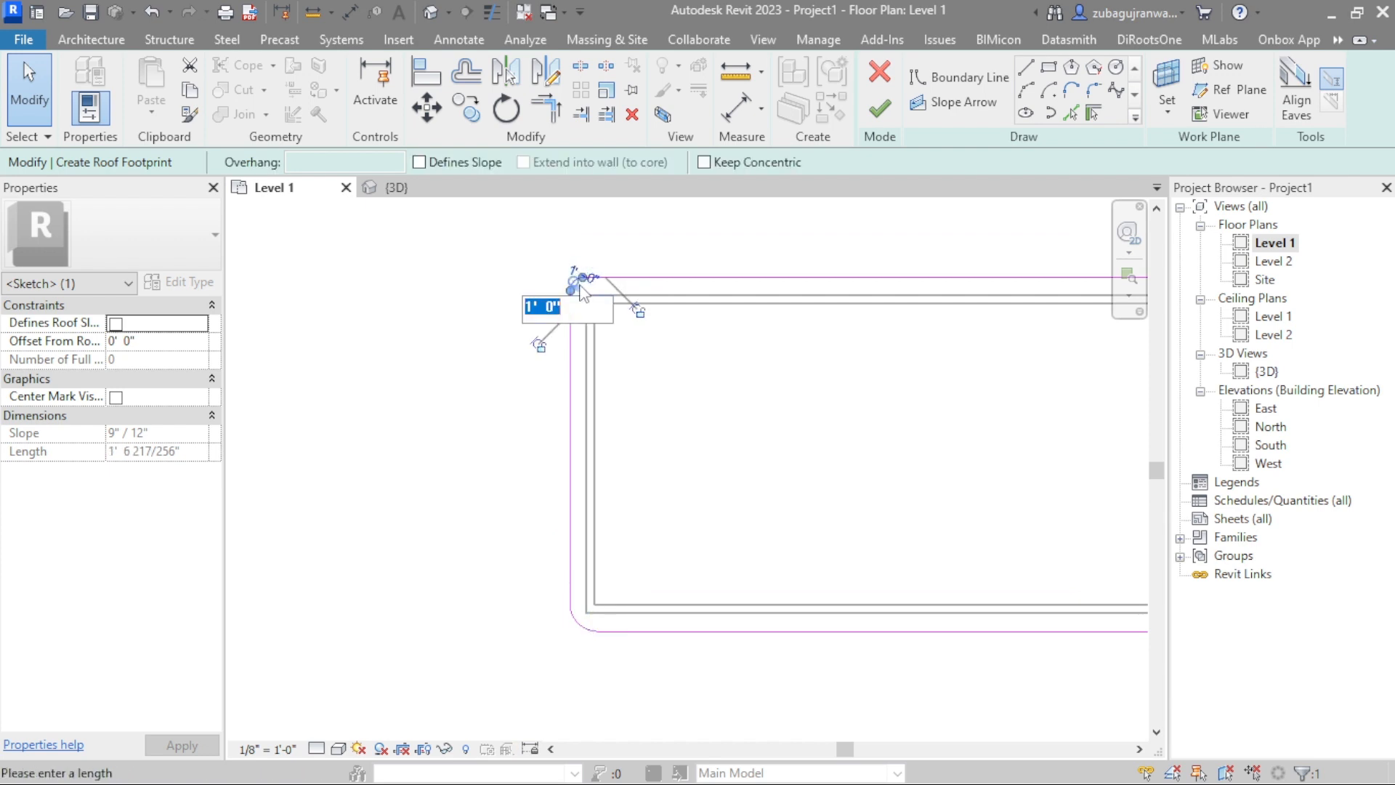
{"action": "type", "text": "2"}
{"action": "key", "text": "Return"}
{"action": "left_click", "coordinate": [885, 114]}
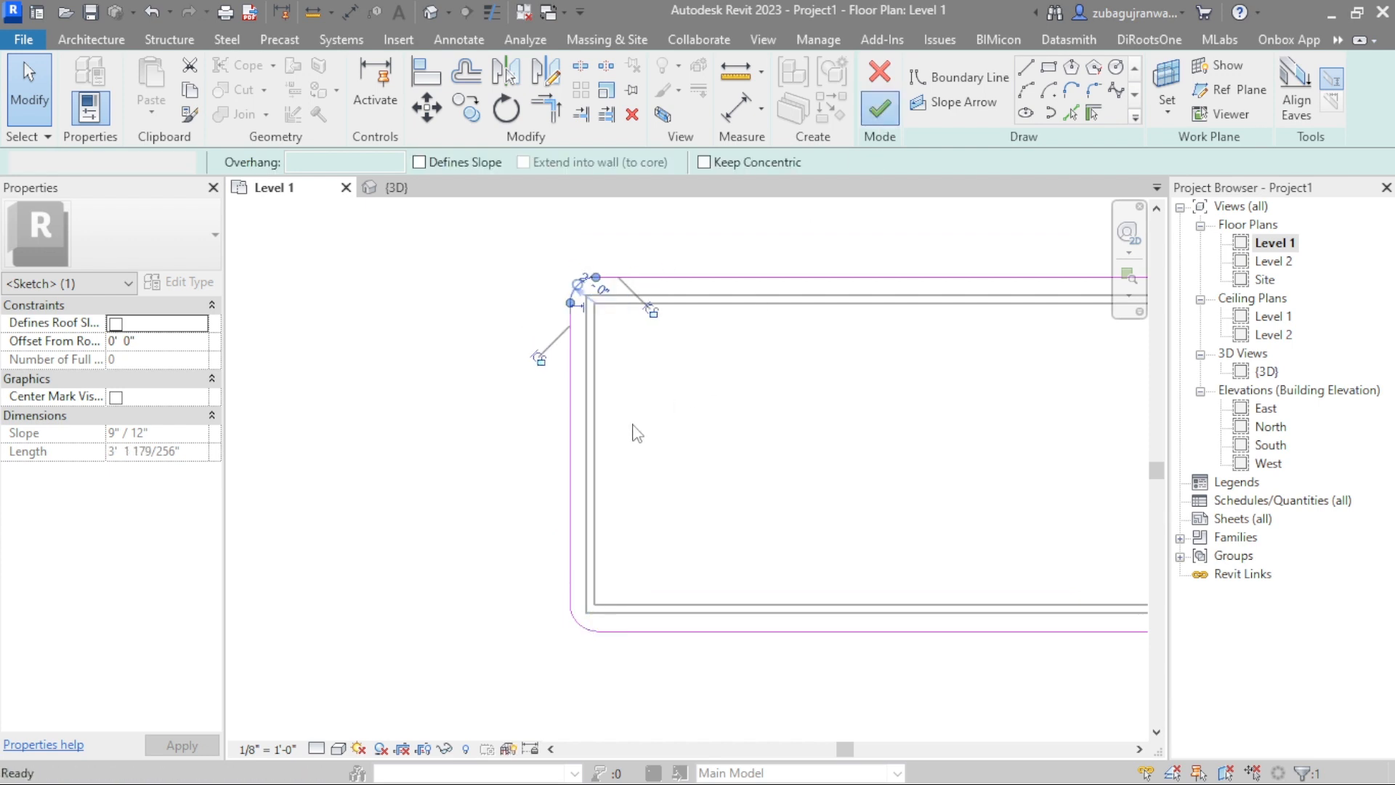
Open the {3D} view and orbit to view the flat roof from above
{"action": "scroll", "coordinate": [509, 483], "scroll_direction": "down", "scroll_amount": 2}
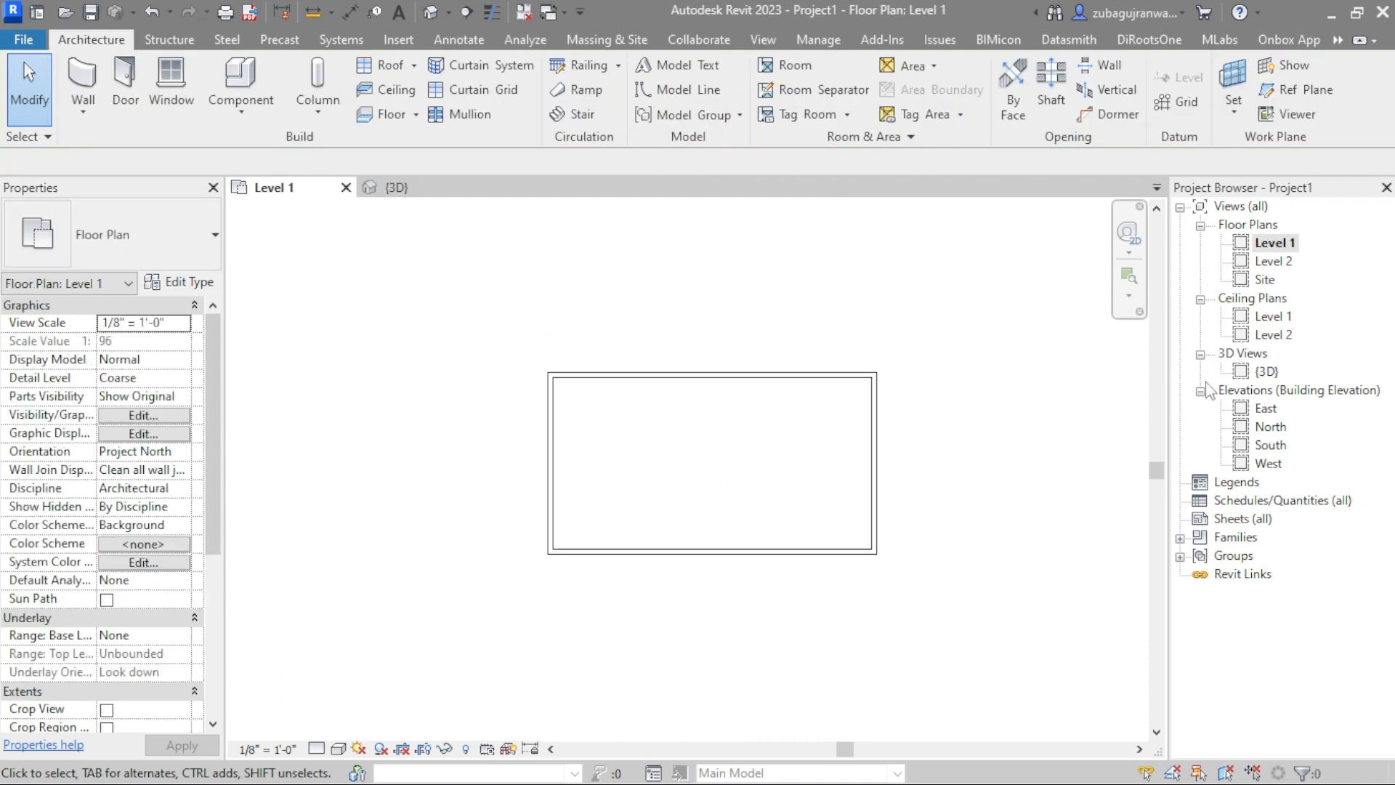
{"action": "double_click", "coordinate": [1272, 373]}
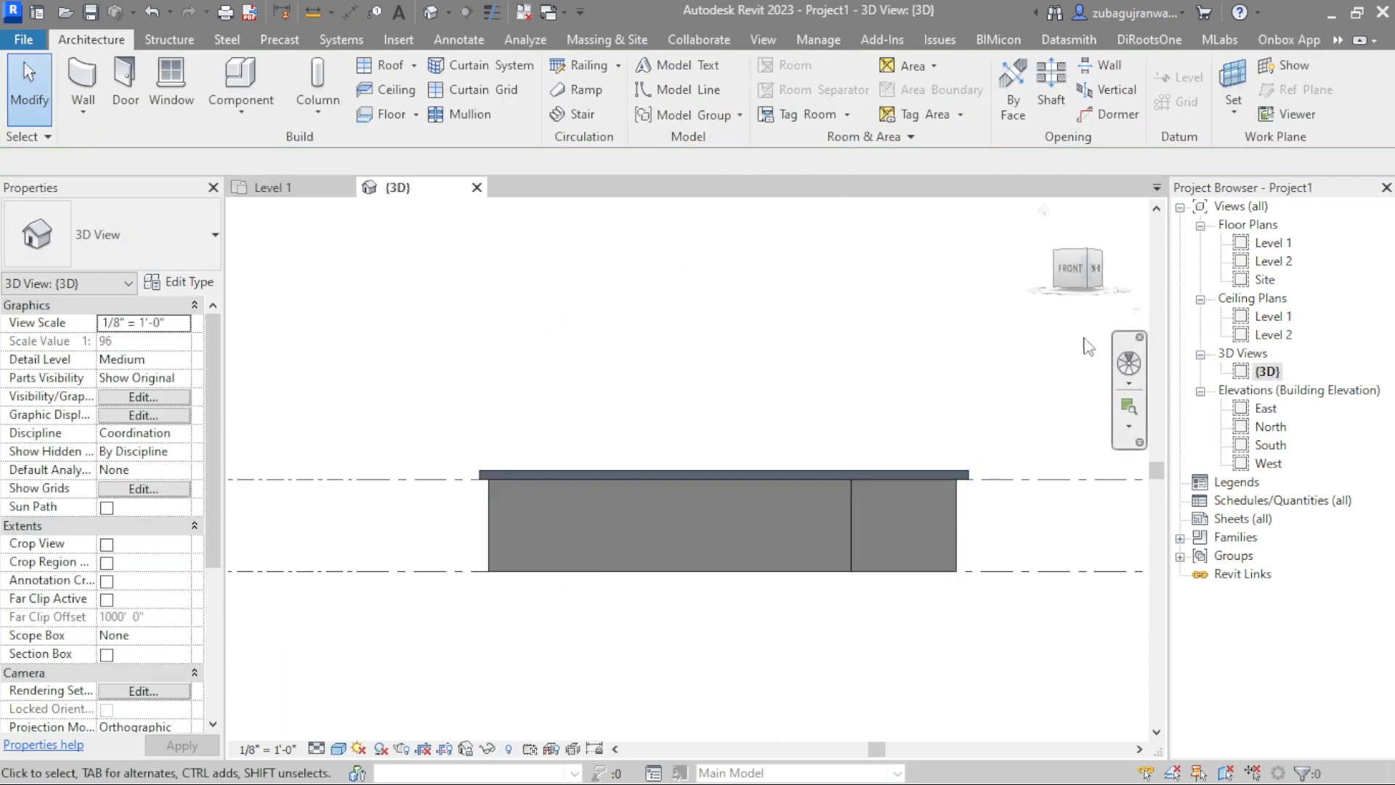
{"action": "mouse_move", "coordinate": [1074, 273]}
{"action": "left_mouse_down"}
{"action": "mouse_move", "coordinate": [1077, 318]}
{"action": "mouse_move", "coordinate": [1087, 309]}
{"action": "left_mouse_up"}
Edit the roof's footprint and add a rectangular opening of 6' 0" by 5' 0", about 5' 4" inside the back wall, and finish the sketch
{"action": "left_click", "coordinate": [773, 529]}
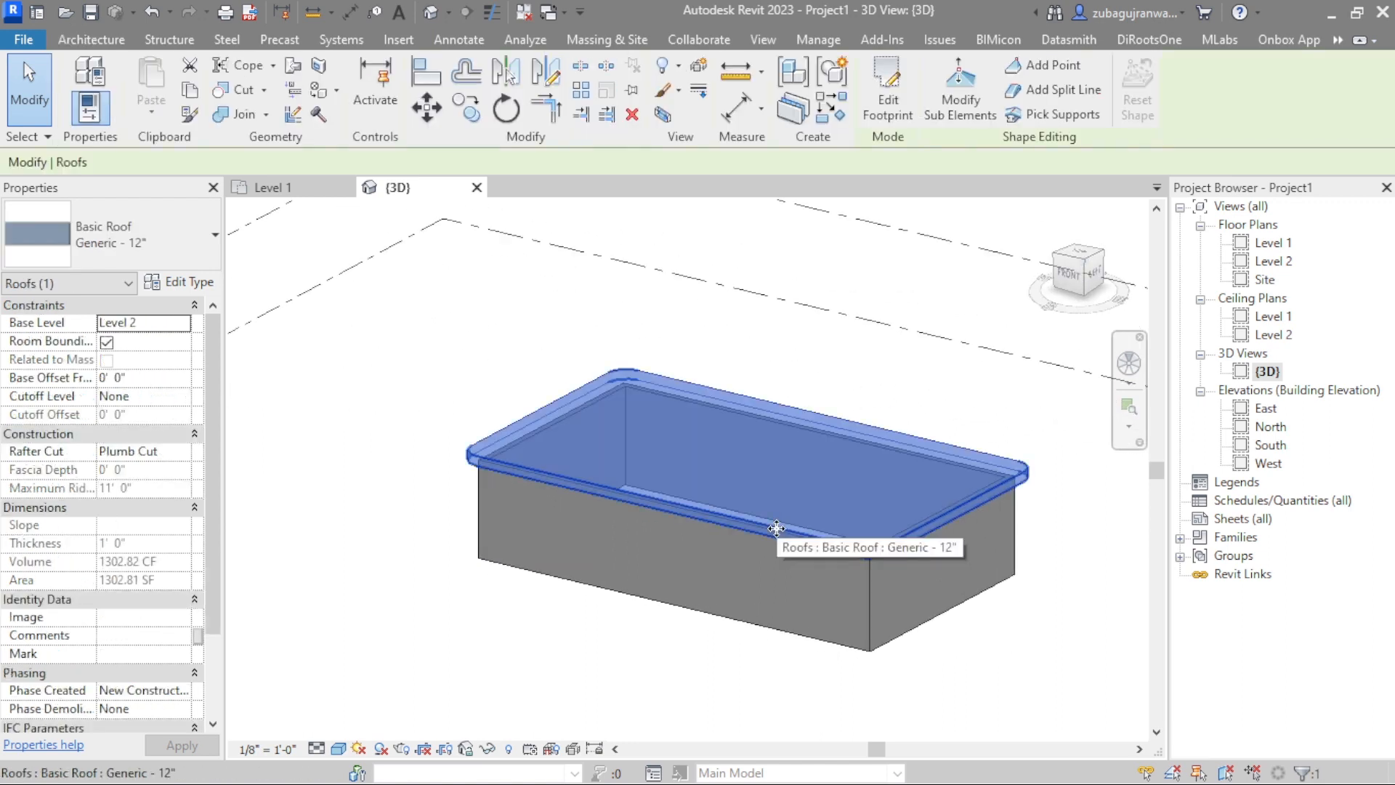
{"action": "left_click_drag", "start_coordinate": [1060, 294], "coordinate": [1075, 270]}
{"action": "scroll", "coordinate": [776, 420], "scroll_direction": "up", "scroll_amount": 3}
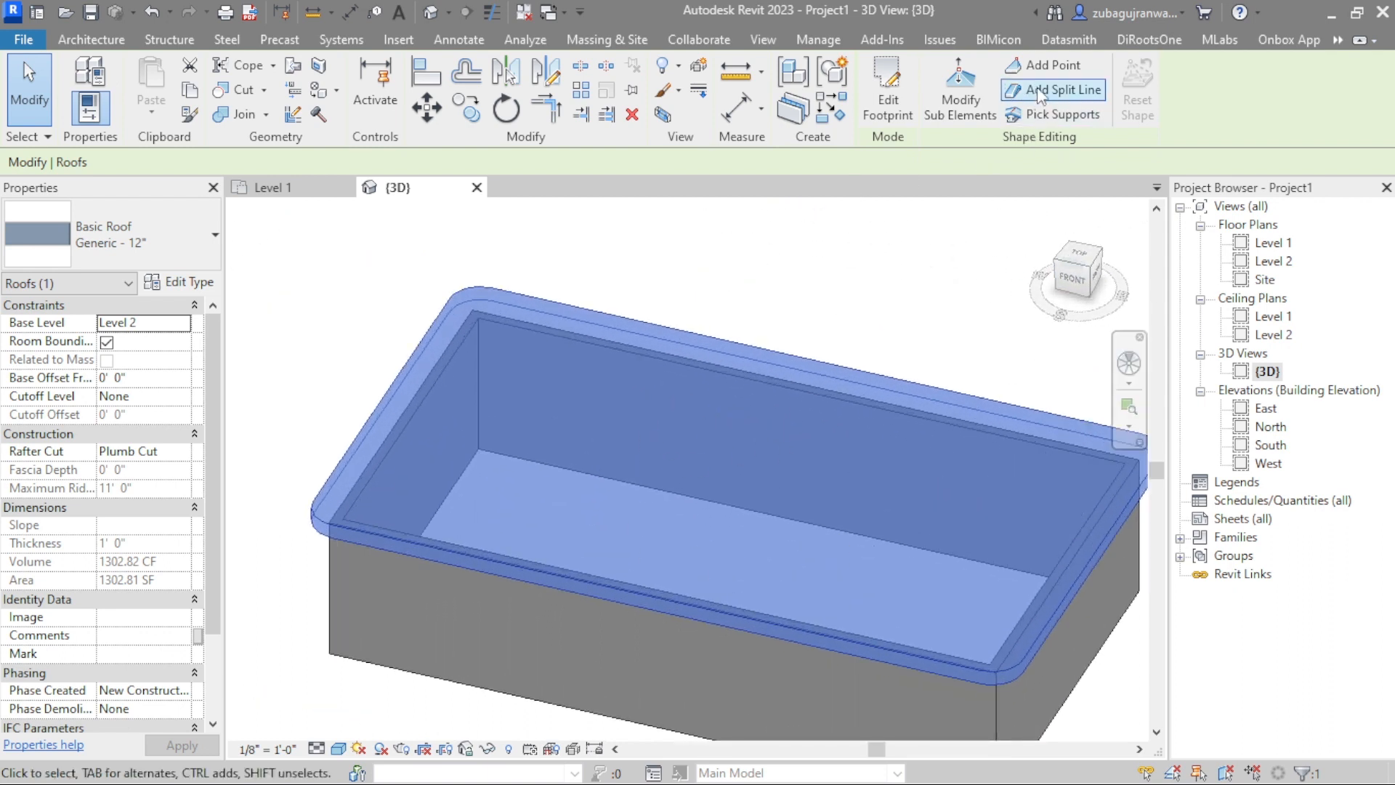
{"action": "left_click", "coordinate": [880, 100]}
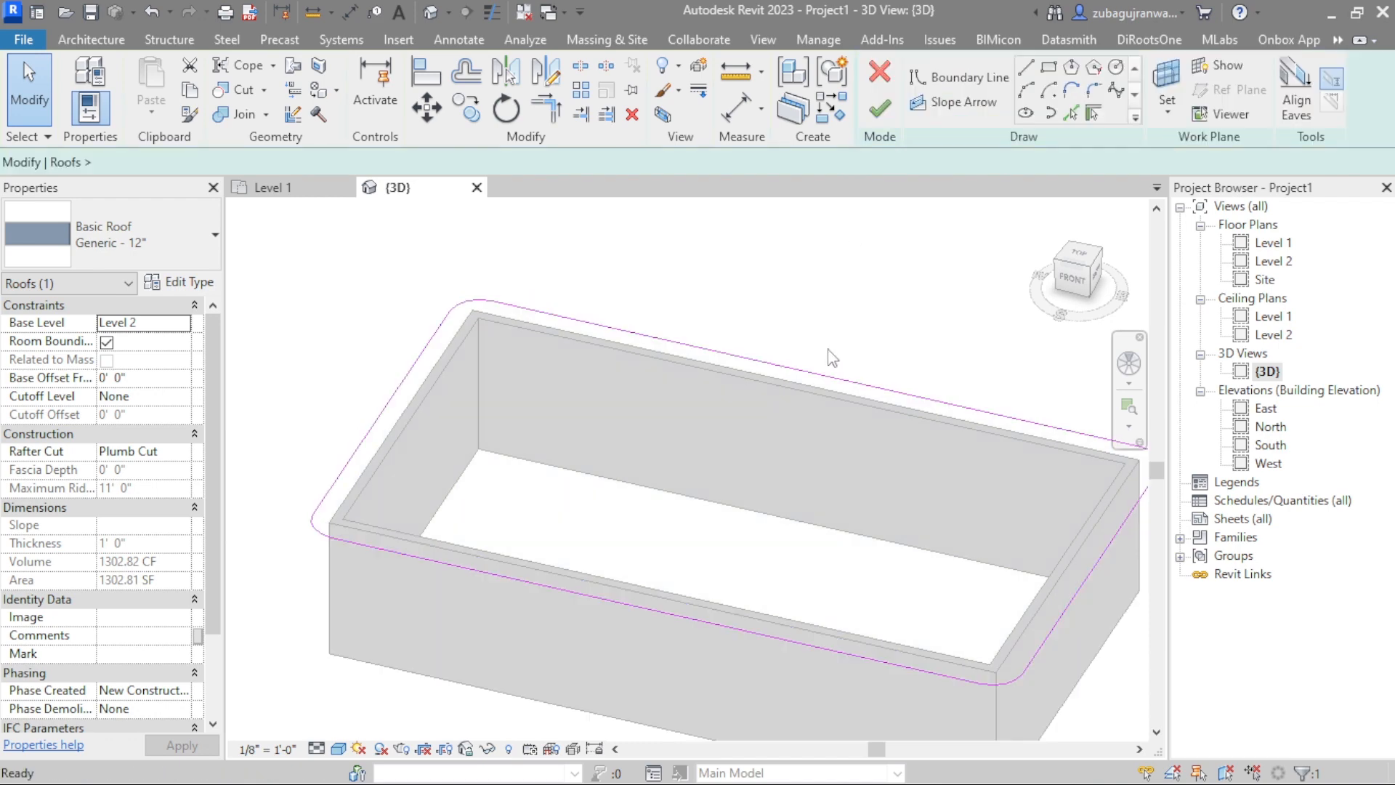
{"action": "left_click", "coordinate": [1049, 69]}
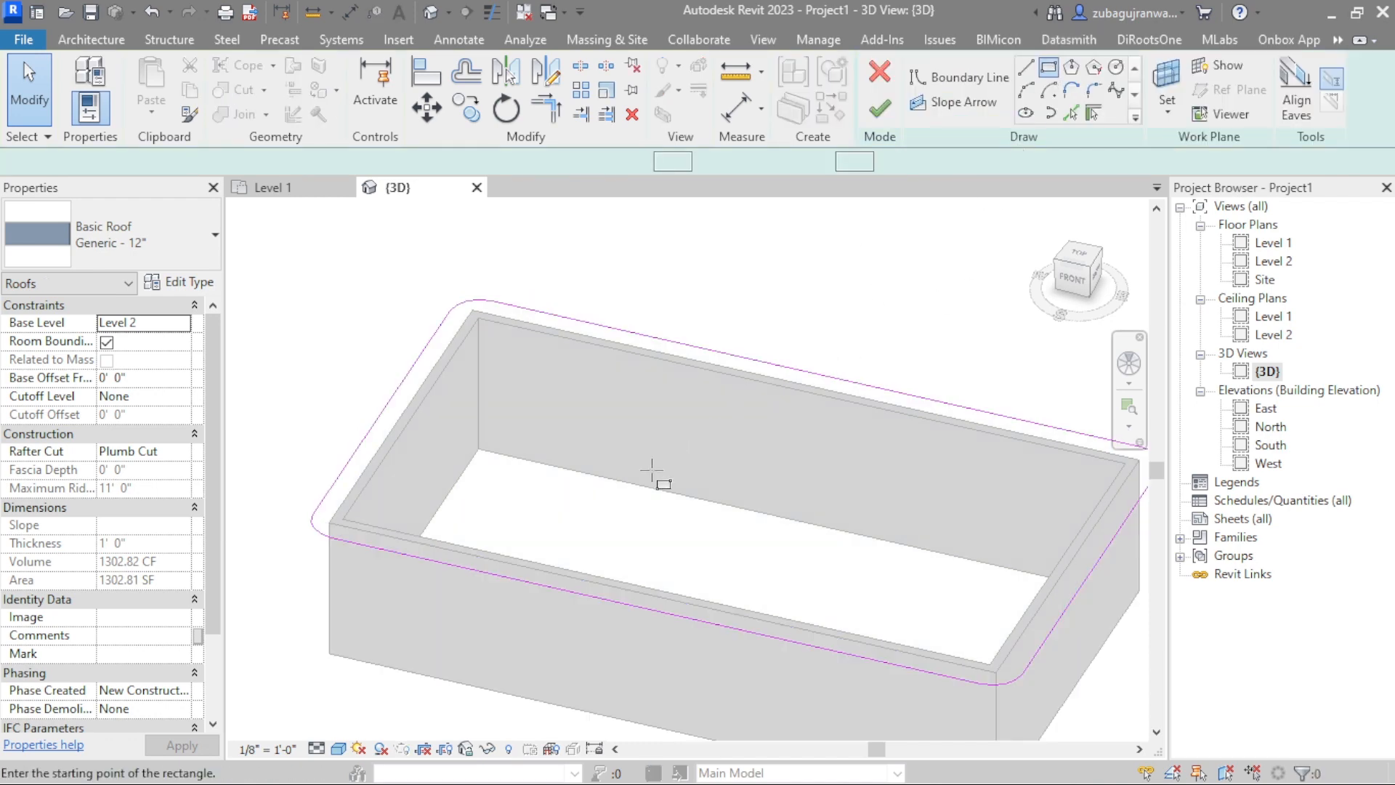
{"action": "scroll", "coordinate": [661, 472], "scroll_direction": "up", "scroll_amount": 5}
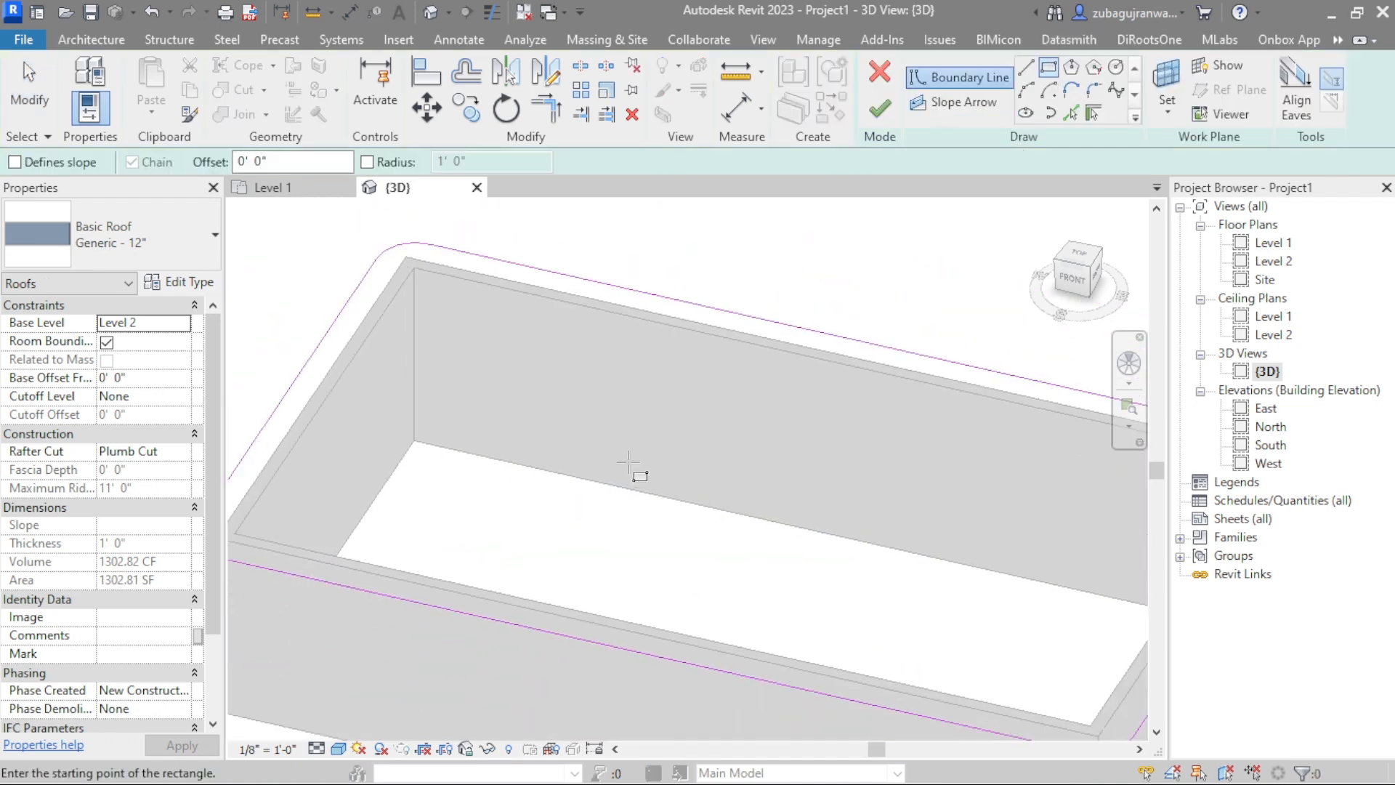
{"action": "left_click", "coordinate": [652, 387]}
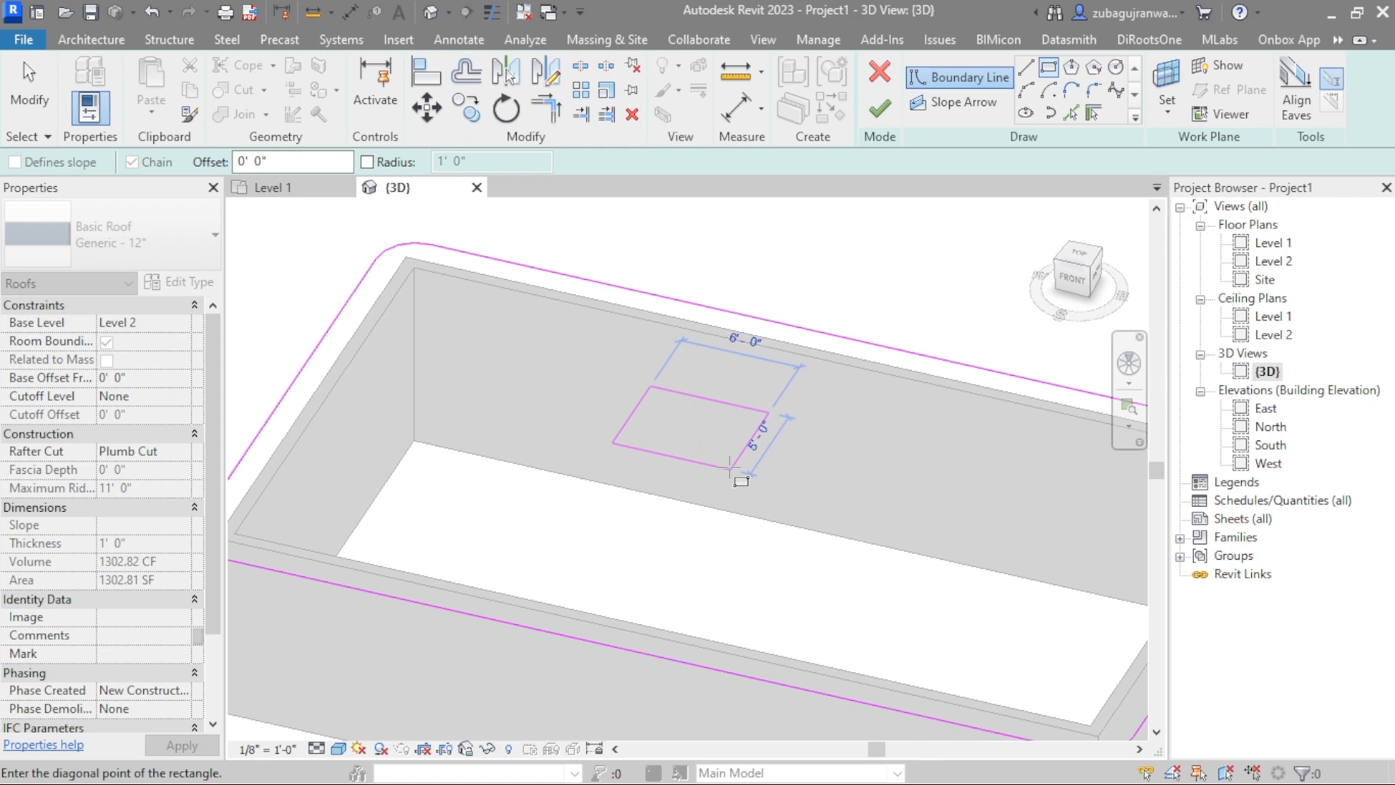
{"action": "left_click", "coordinate": [729, 466]}
{"action": "scroll", "coordinate": [756, 476], "scroll_direction": "down", "scroll_amount": 2}
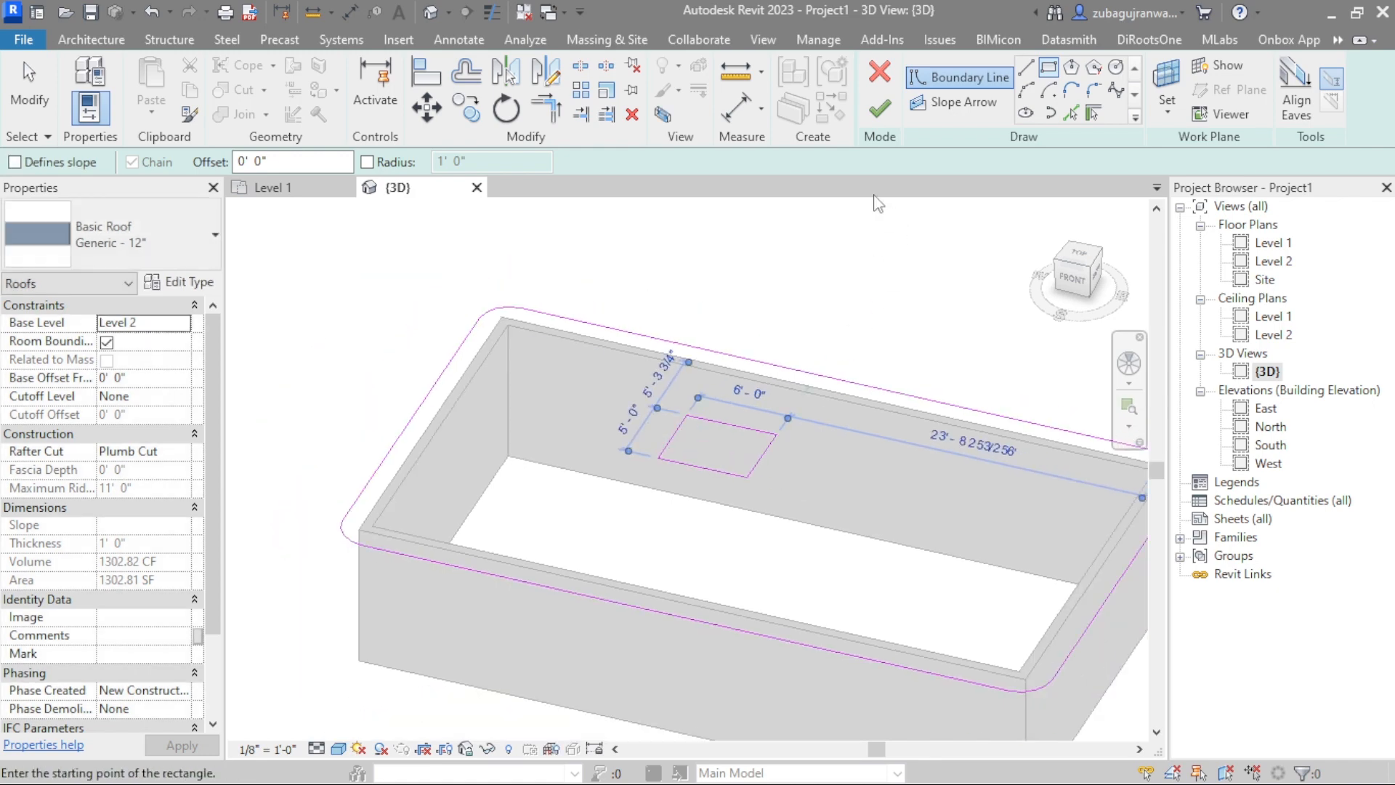
{"action": "left_click", "coordinate": [879, 112]}
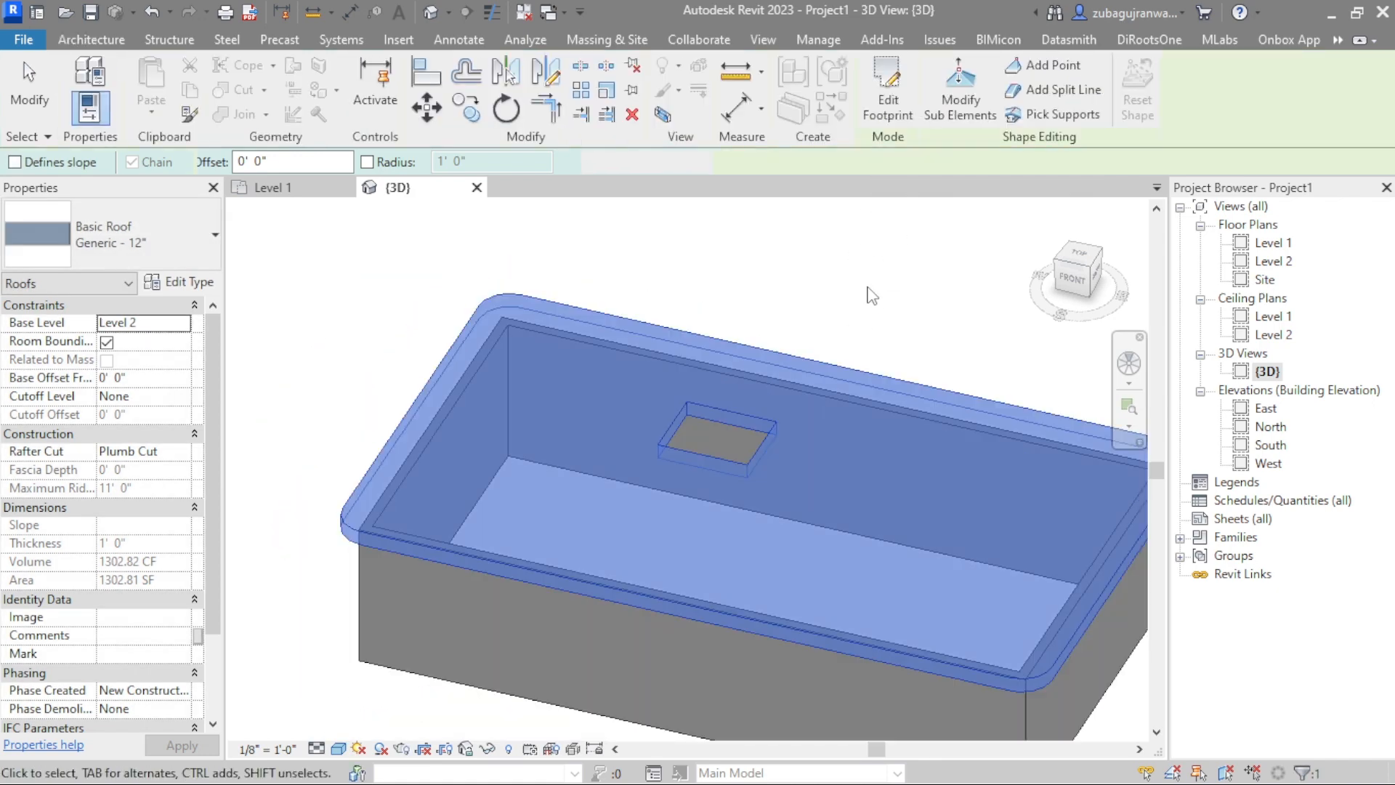
{"action": "left_click", "coordinate": [858, 321]}
{"action": "scroll", "coordinate": [640, 429], "scroll_direction": "down", "scroll_amount": 2}
{"action": "scroll", "coordinate": [612, 434], "scroll_direction": "up", "scroll_amount": 4}
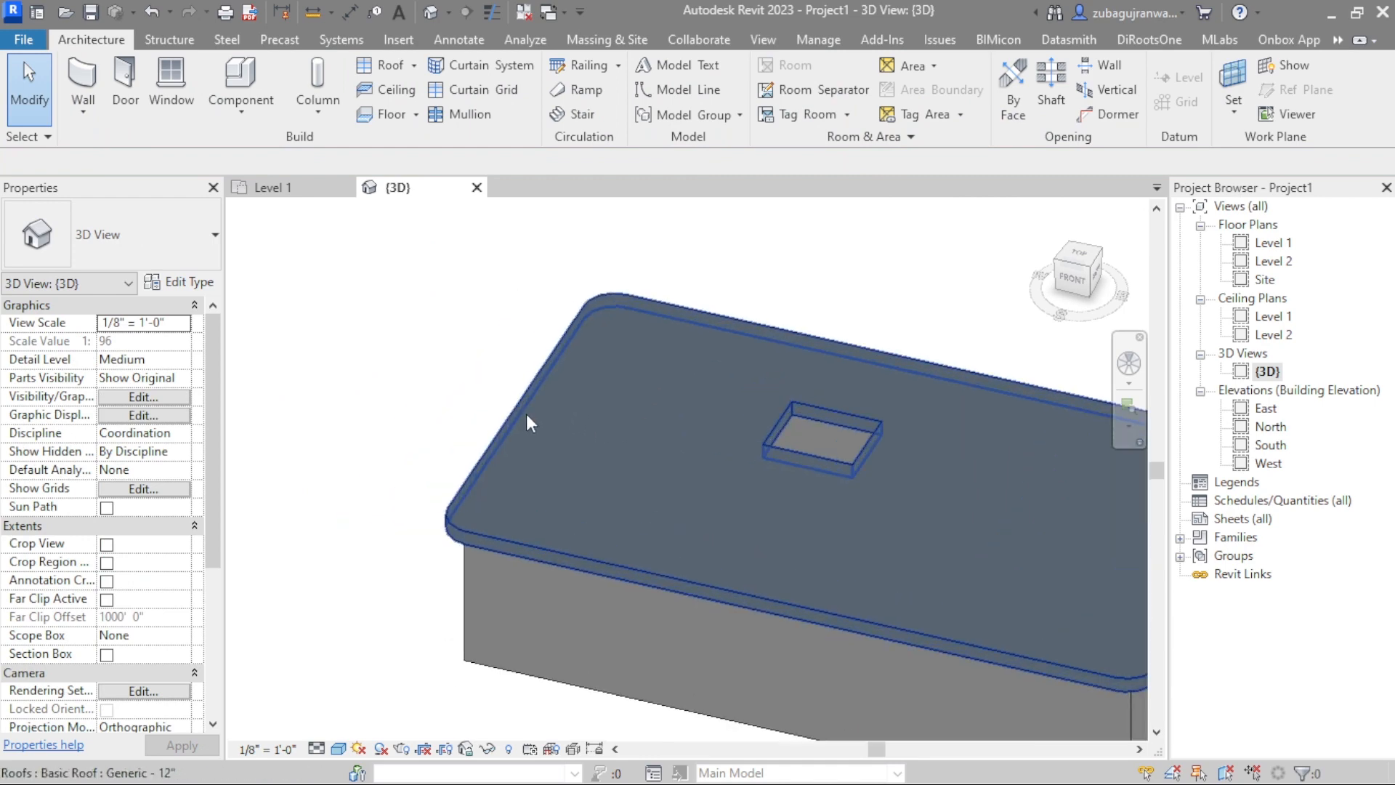
{"action": "left_click", "coordinate": [797, 452]}
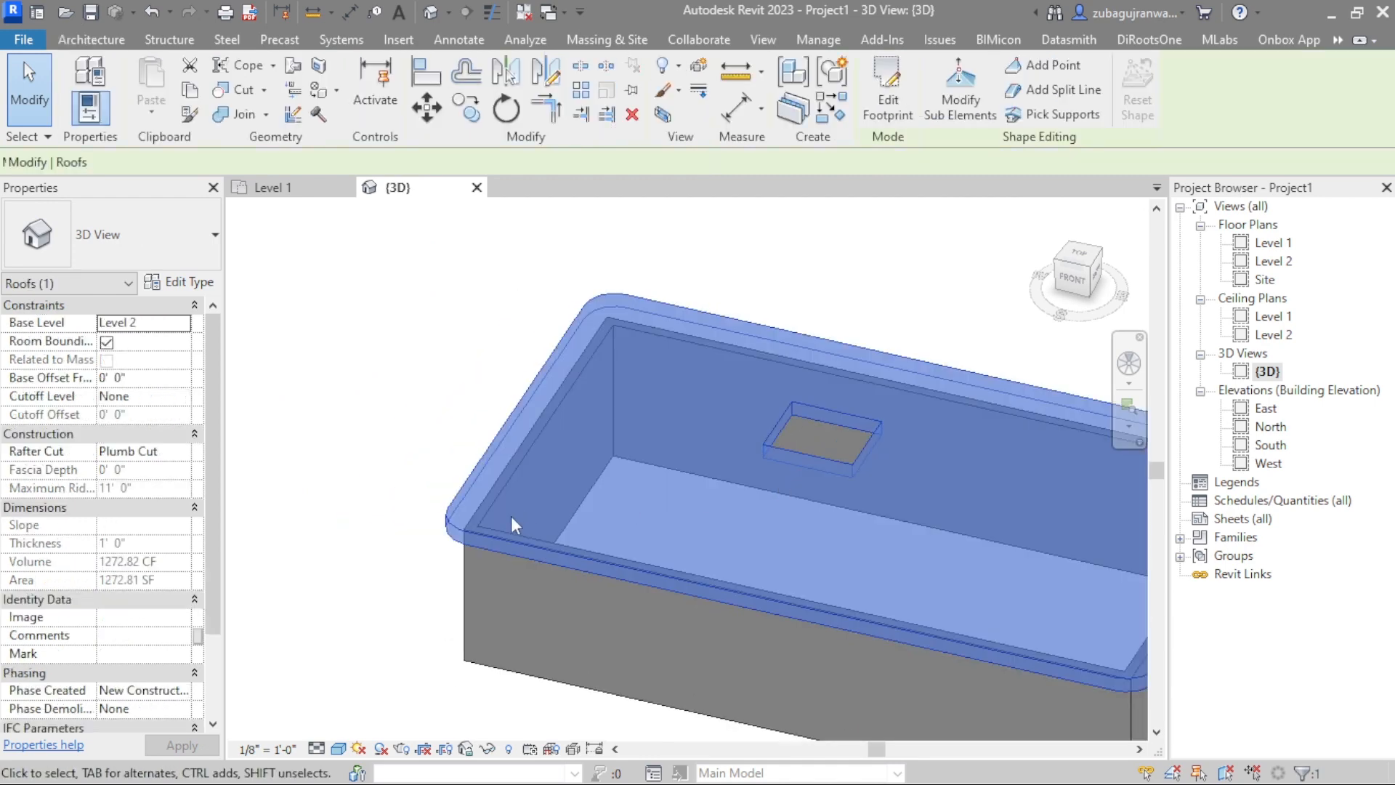
{"action": "left_click", "coordinate": [409, 445]}
{"action": "left_click", "coordinate": [852, 432]}
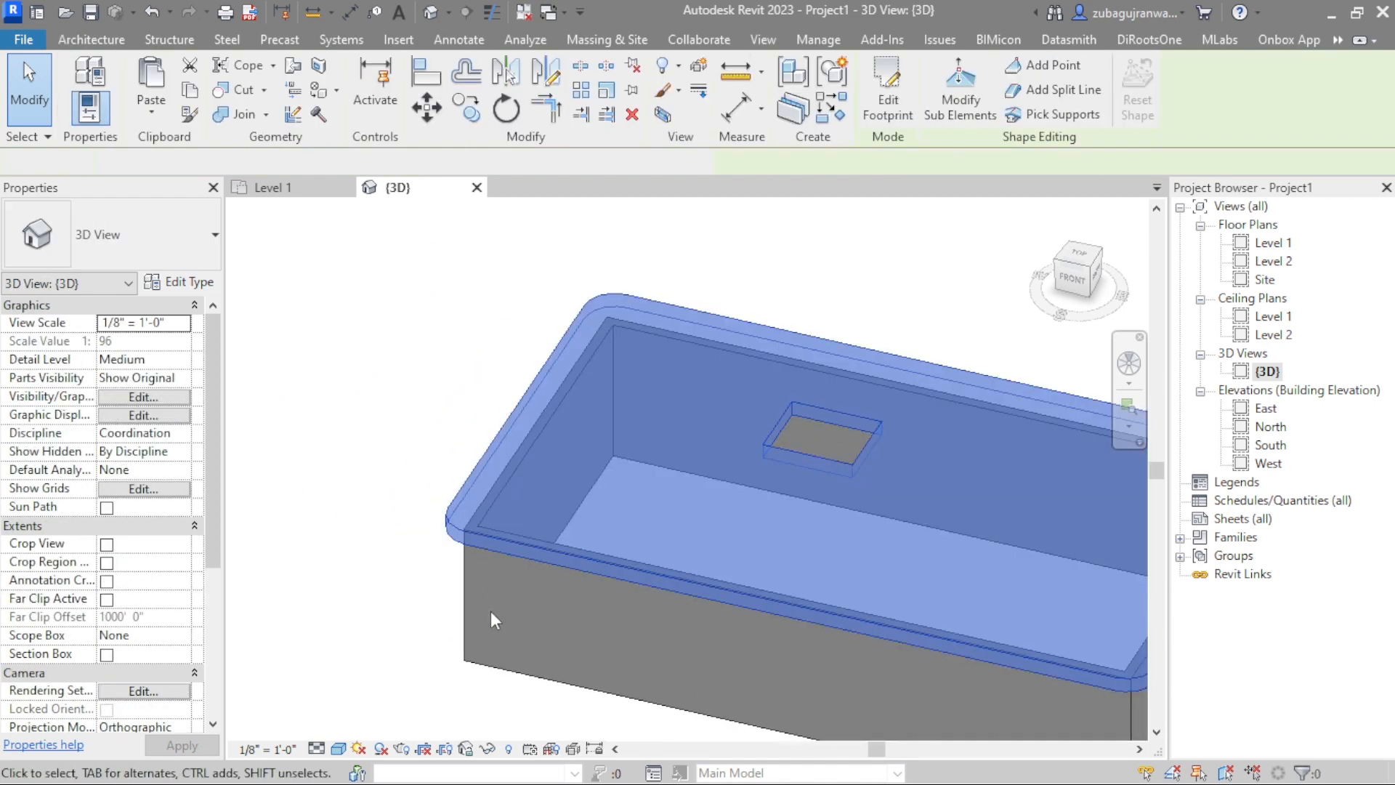
{"action": "key", "text": "Escape"}
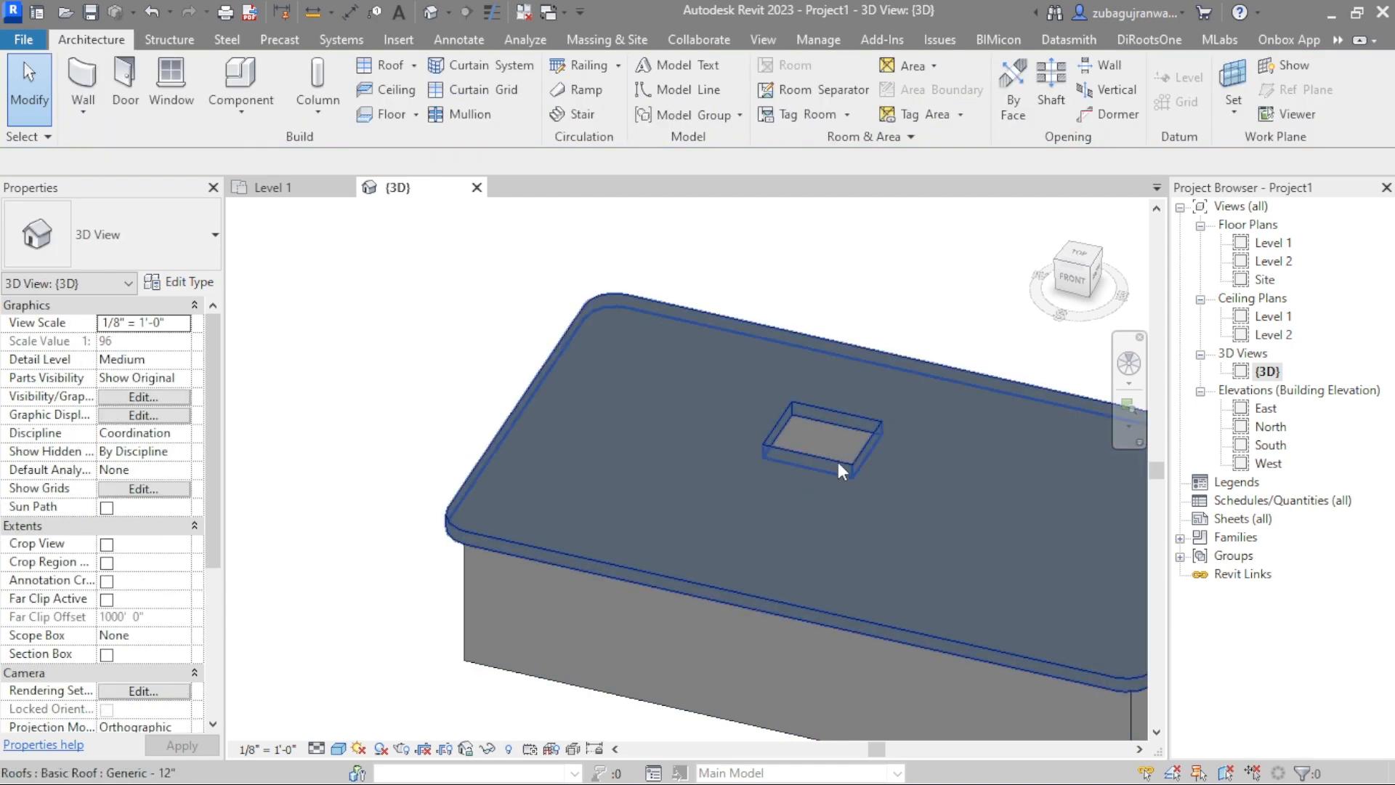
Edit the roof's footprint again and move the opening's left edge so that the opening is 8' 0" wide
{"action": "left_click", "coordinate": [811, 490]}
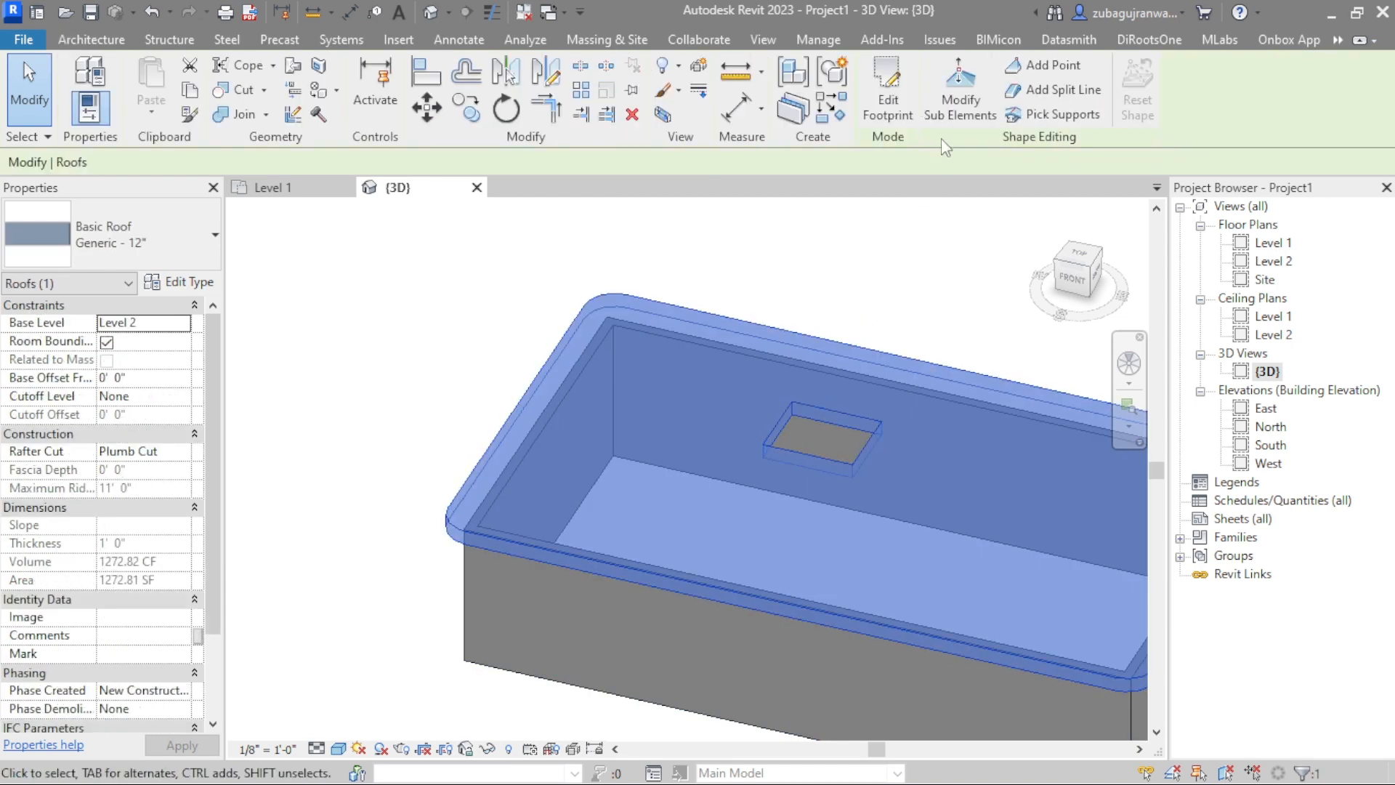
{"action": "left_click", "coordinate": [888, 107]}
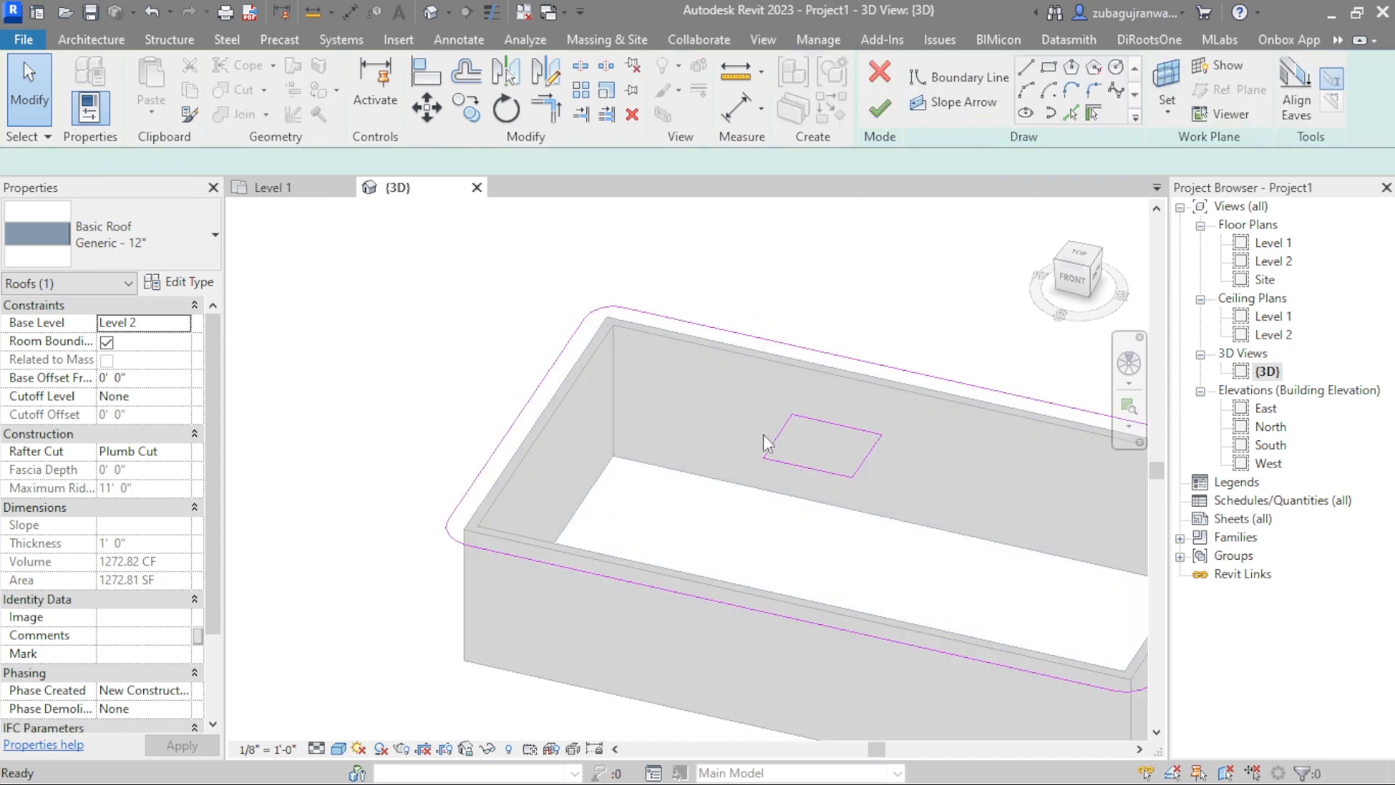
{"action": "left_click", "coordinate": [775, 436]}
{"action": "left_click", "coordinate": [797, 478]}
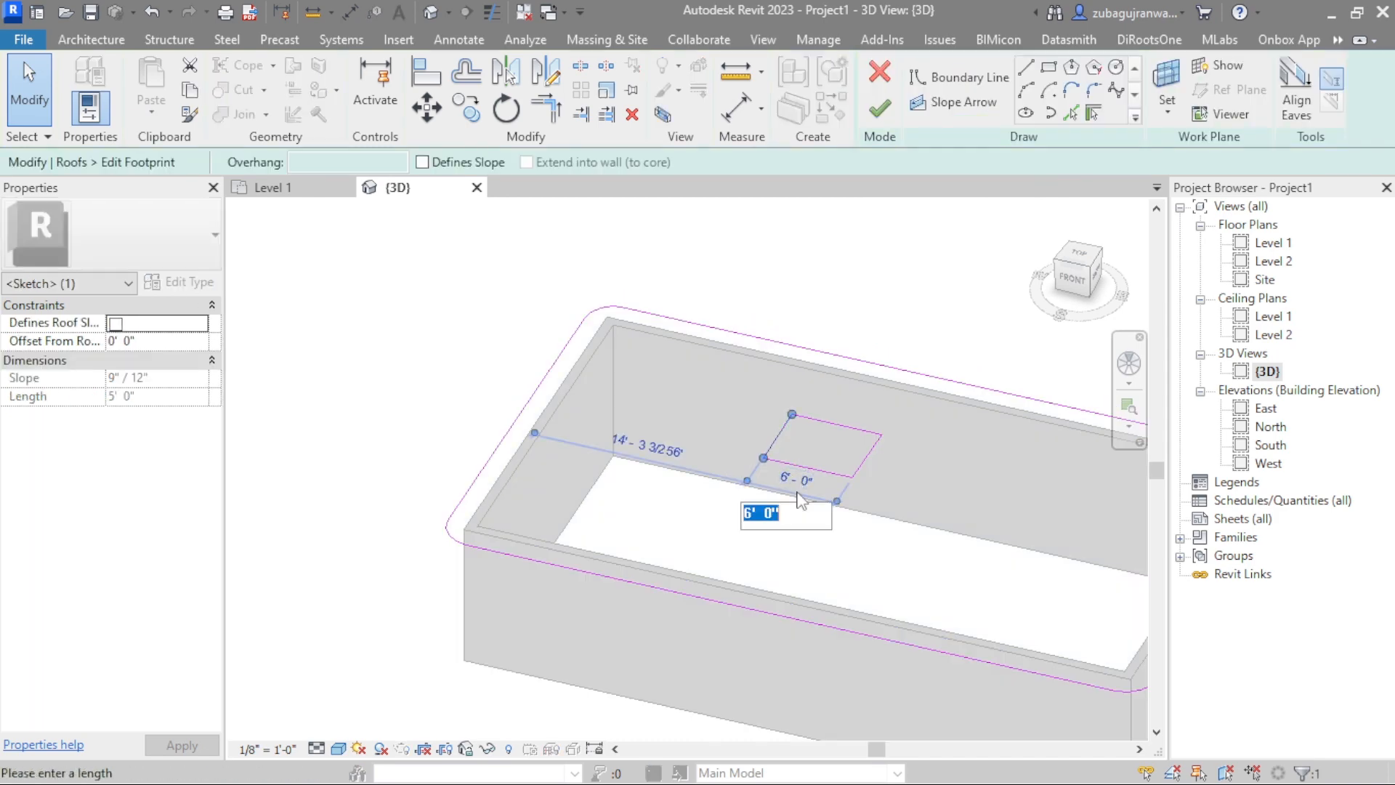
{"action": "type", "text": "8"}
{"action": "key", "text": "Return"}
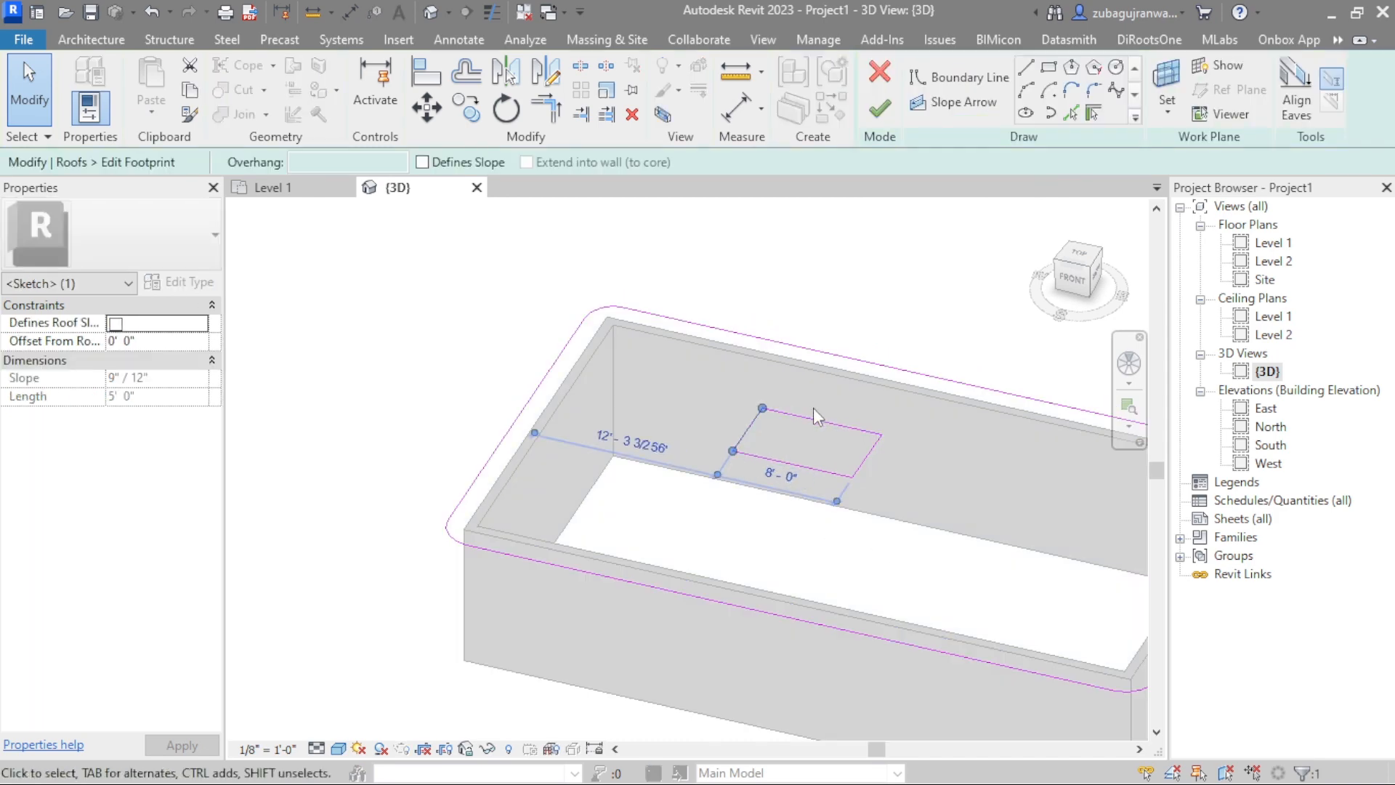
Move the opening's front edge so that the opening is 7' 0" deep, and finish the footprint sketch
{"action": "left_click", "coordinate": [896, 463]}
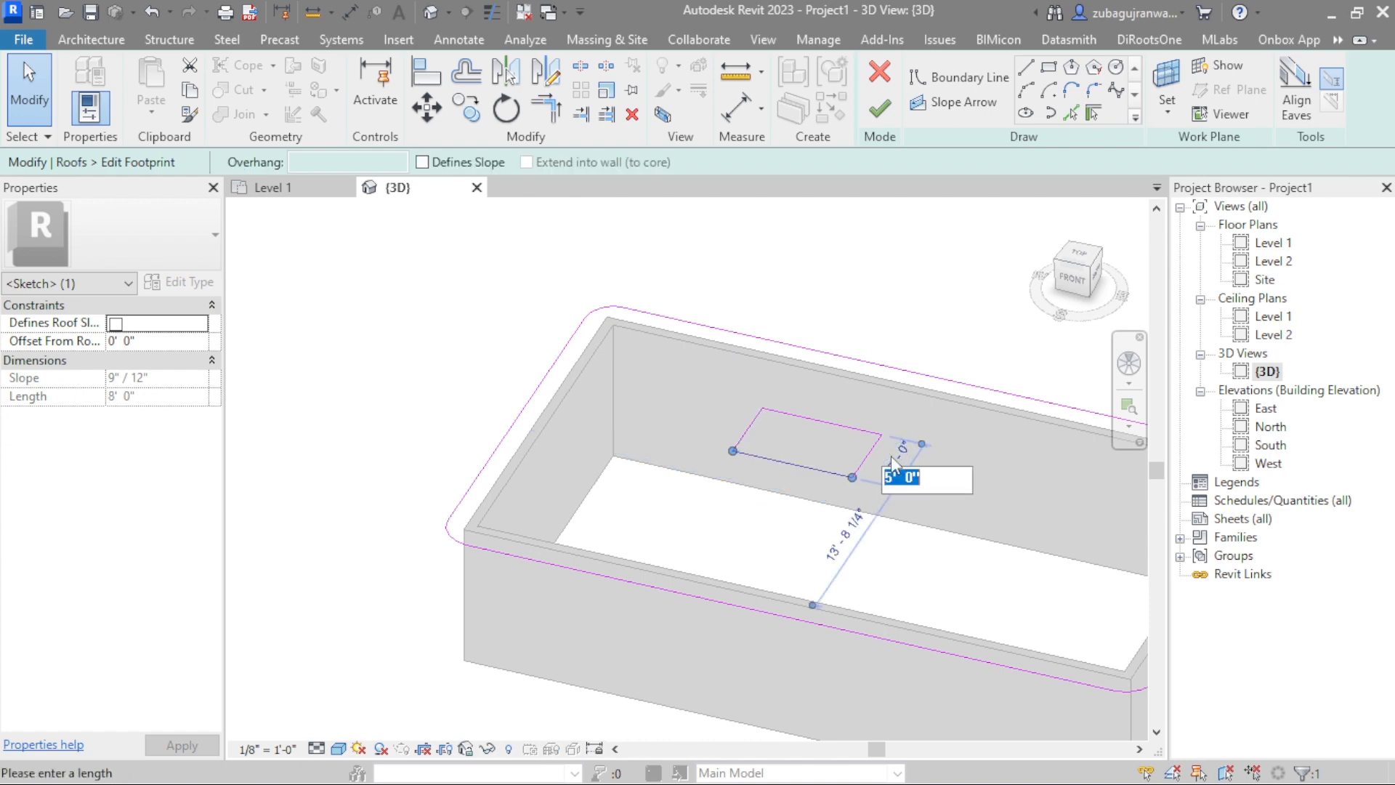
{"action": "type", "text": "7"}
{"action": "key", "text": "Return"}
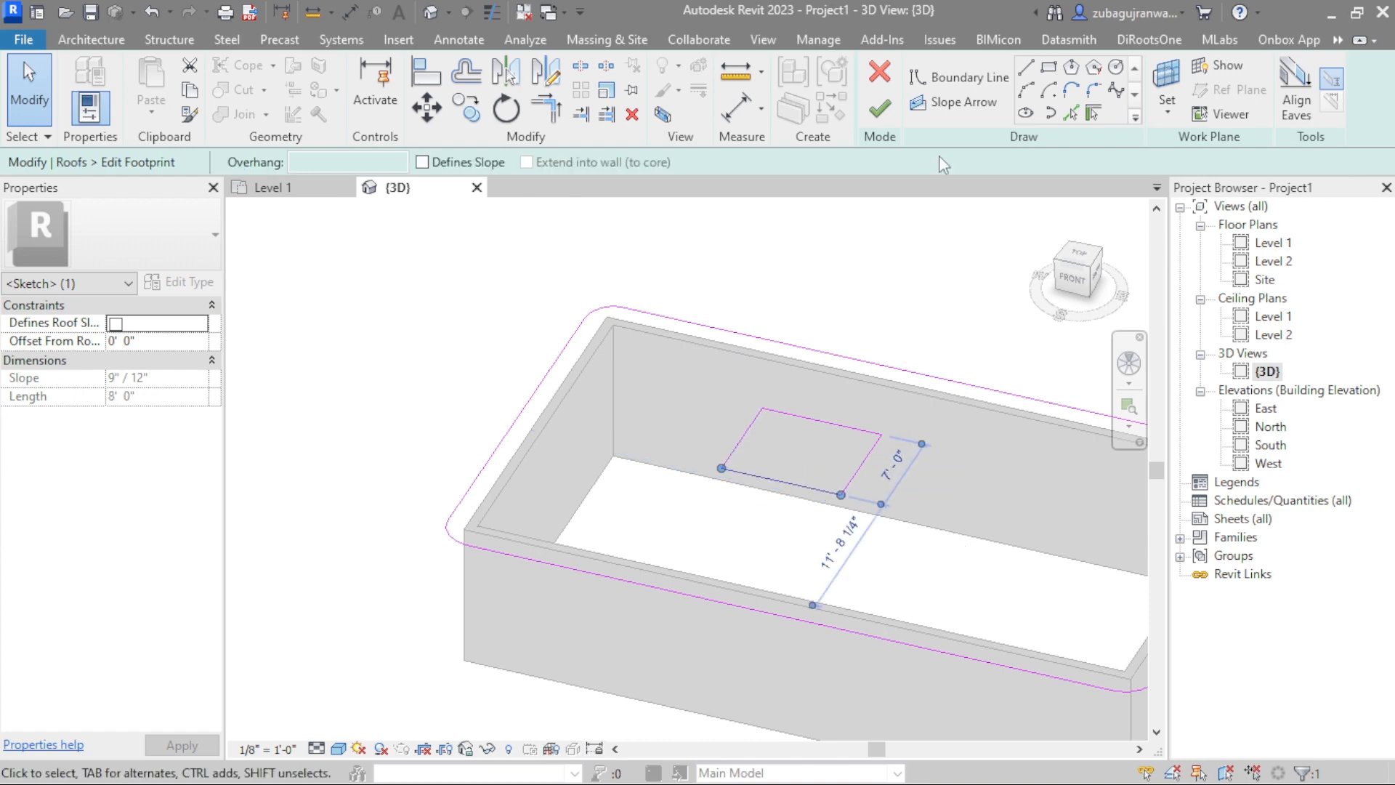
{"action": "left_click", "coordinate": [868, 113]}
{"action": "left_click", "coordinate": [895, 265]}
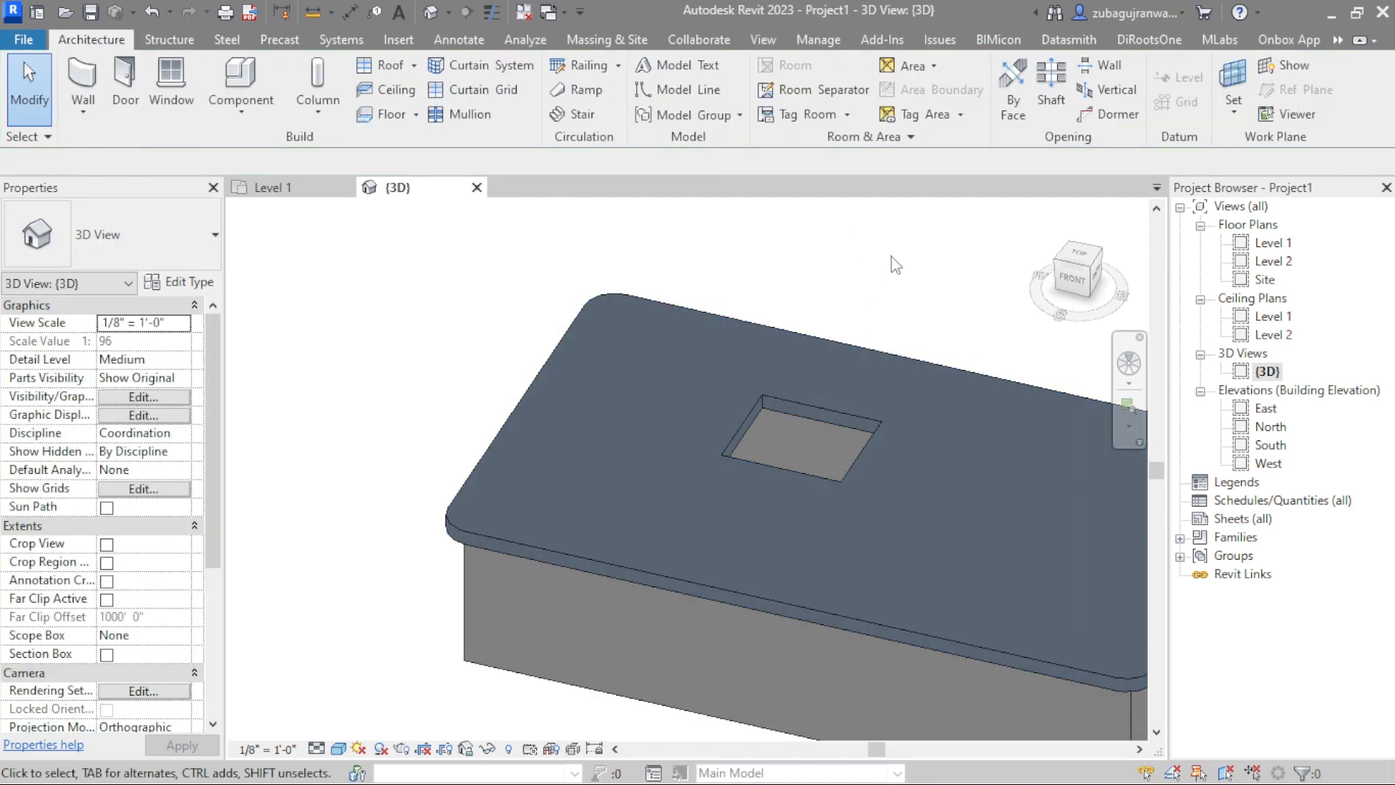
{"action": "scroll", "coordinate": [685, 241], "scroll_direction": "down", "scroll_amount": 4}
{"action": "scroll", "coordinate": [964, 248], "scroll_direction": "up", "scroll_amount": 2}
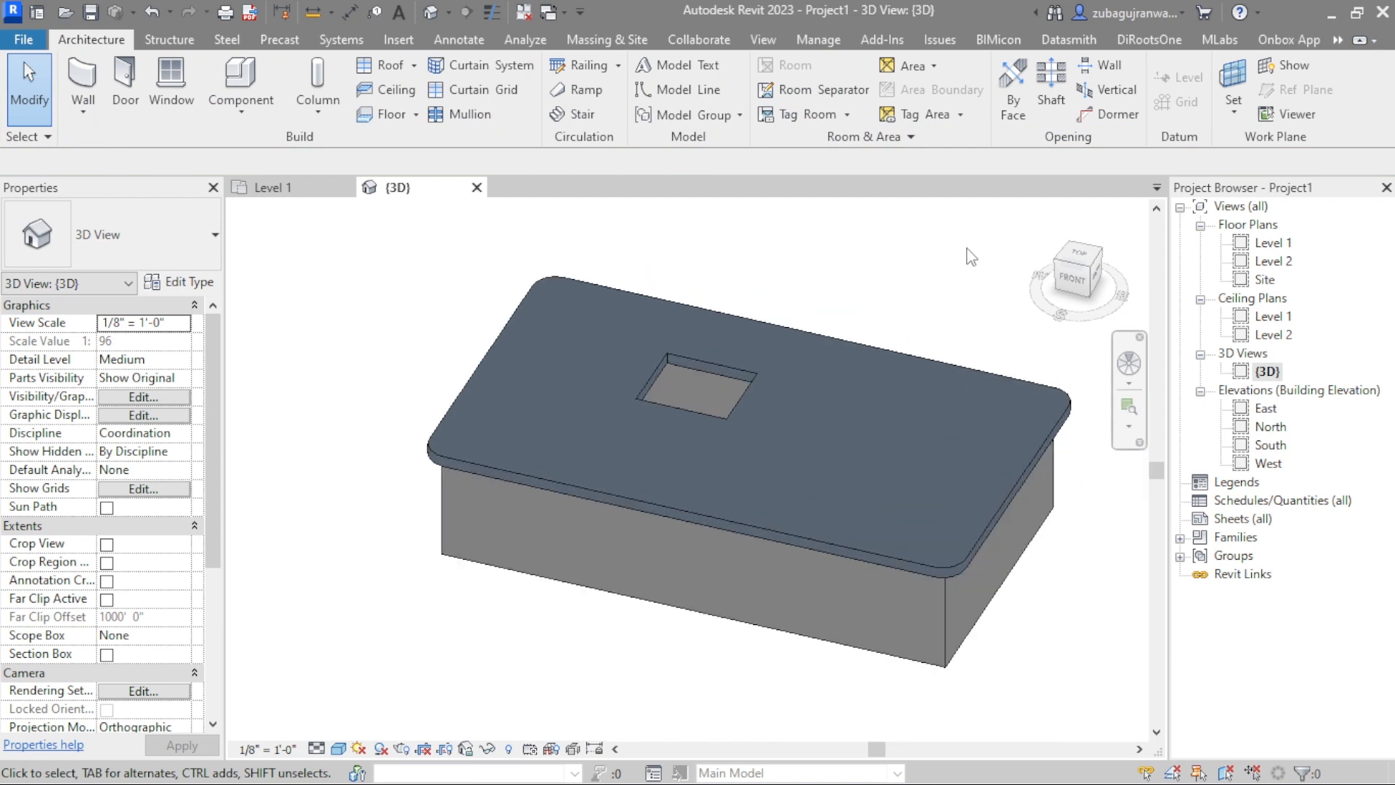